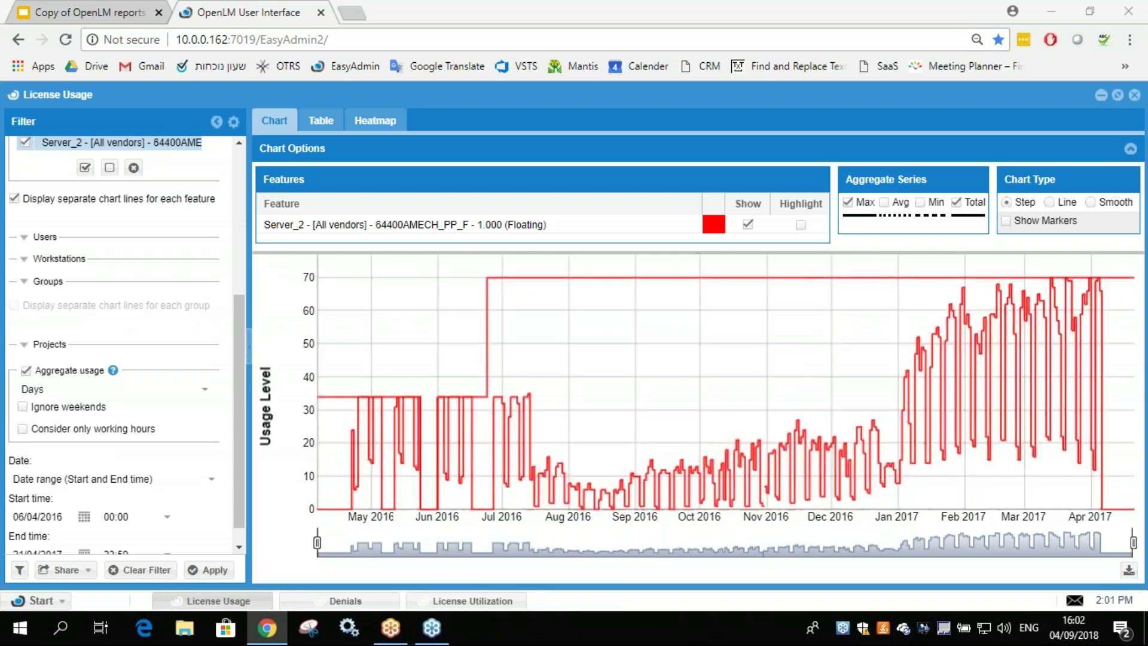
Open the License Usage report from the available reports
click(48, 605)
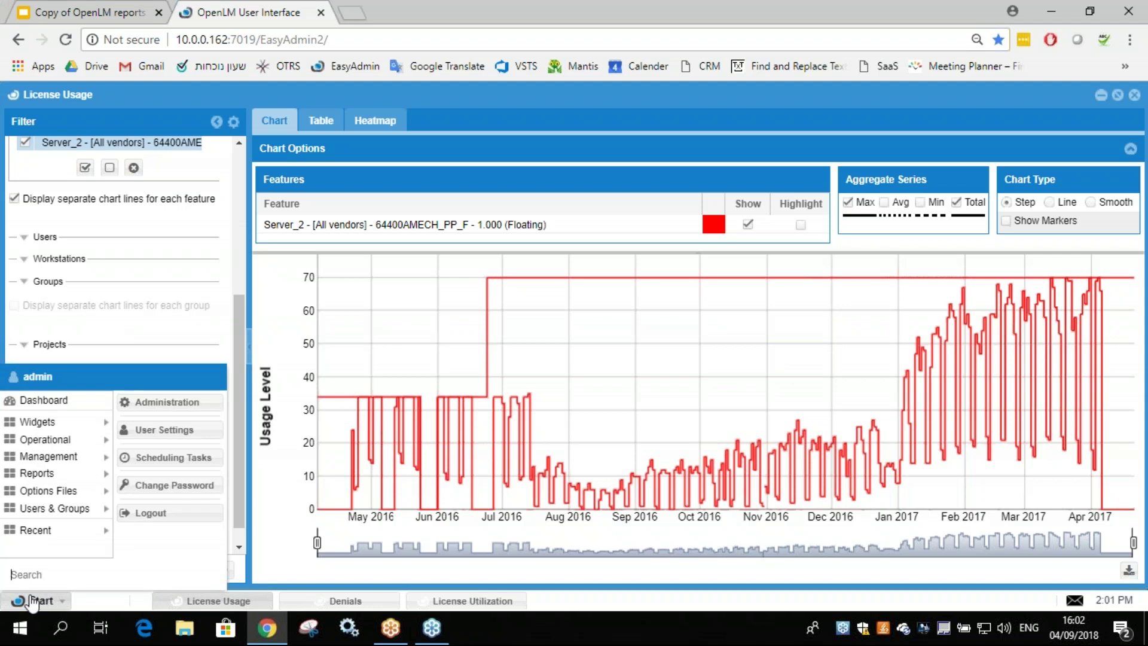
mouse_move(92, 473)
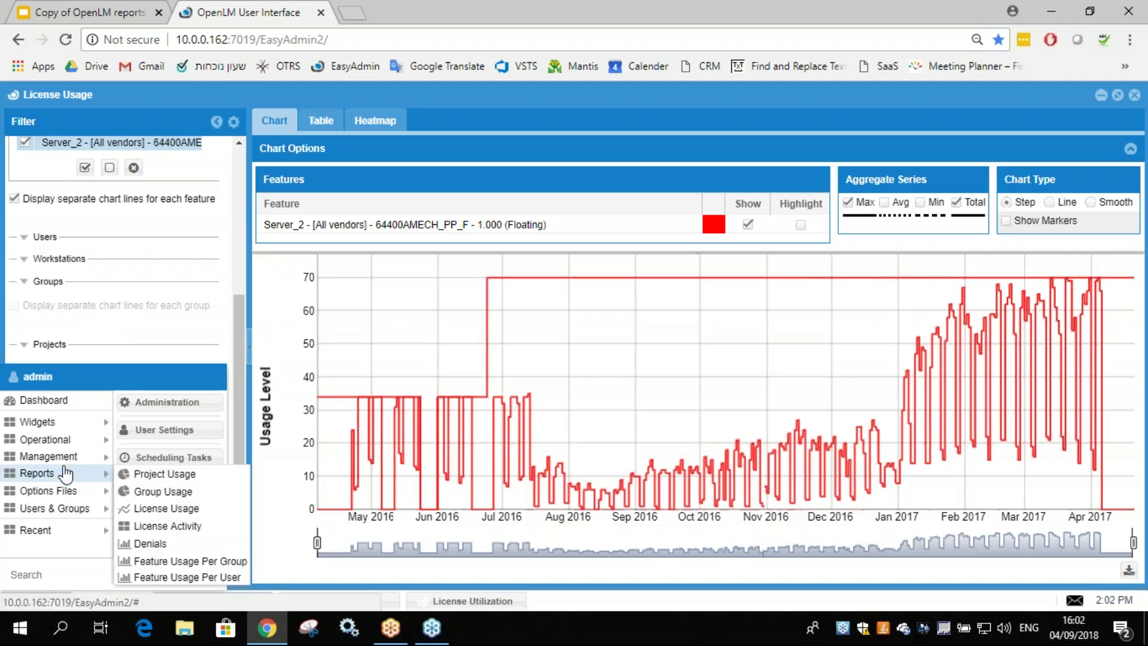
click(210, 510)
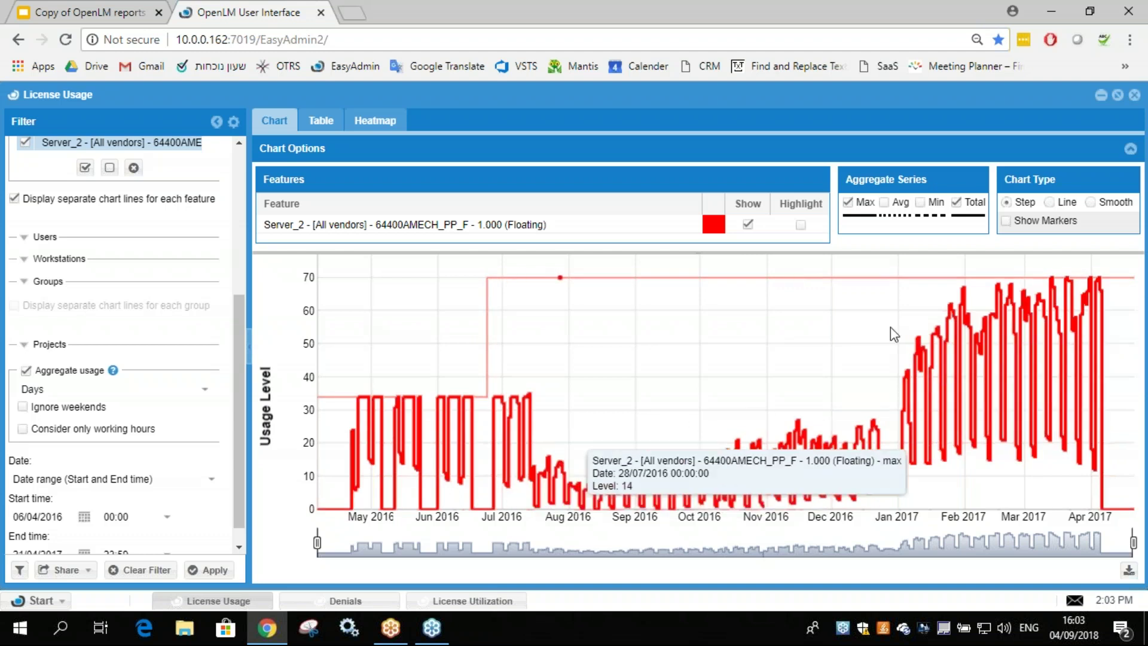
Look through the open Denials and License Utilization reports, and return to the License Usage report
click(330, 602)
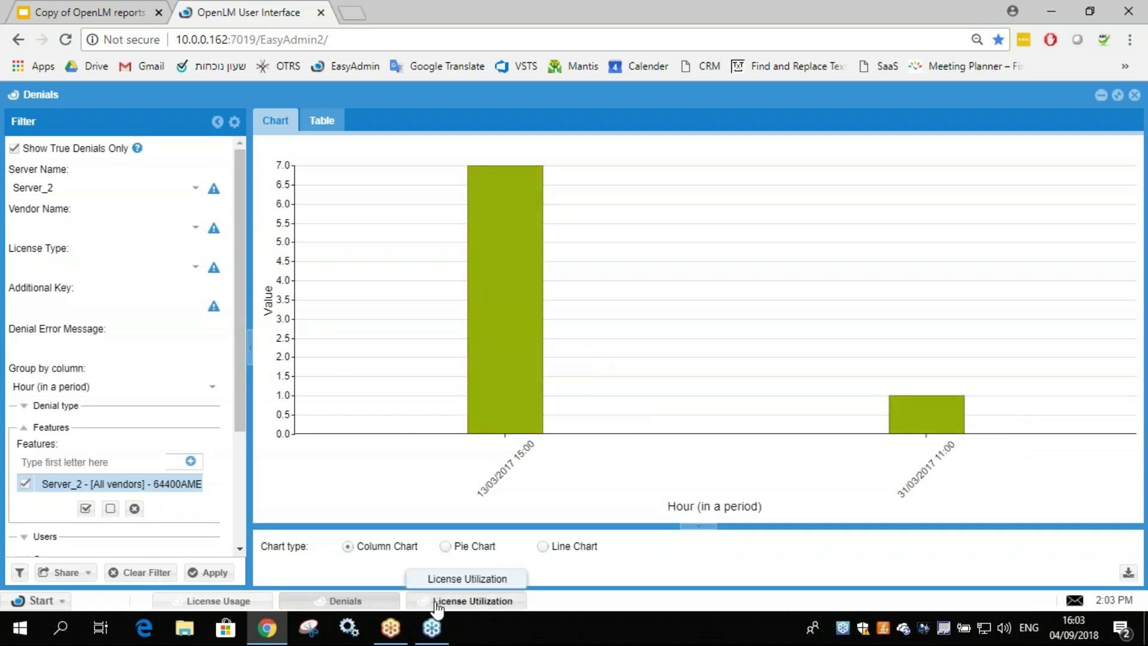
click(217, 602)
click(332, 605)
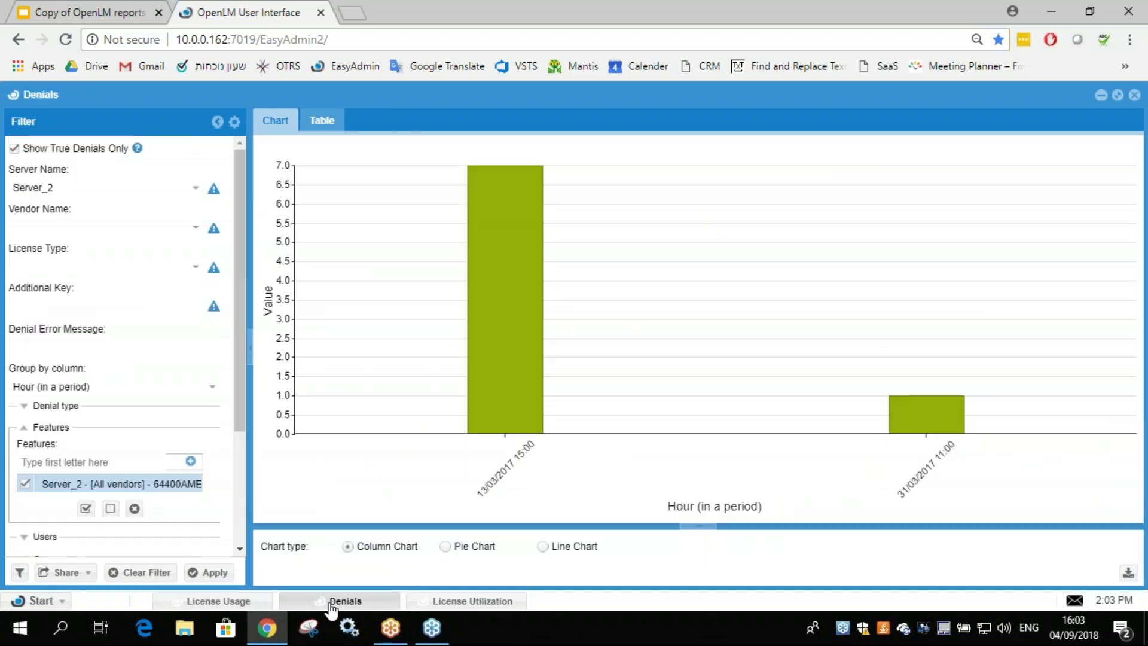
click(225, 599)
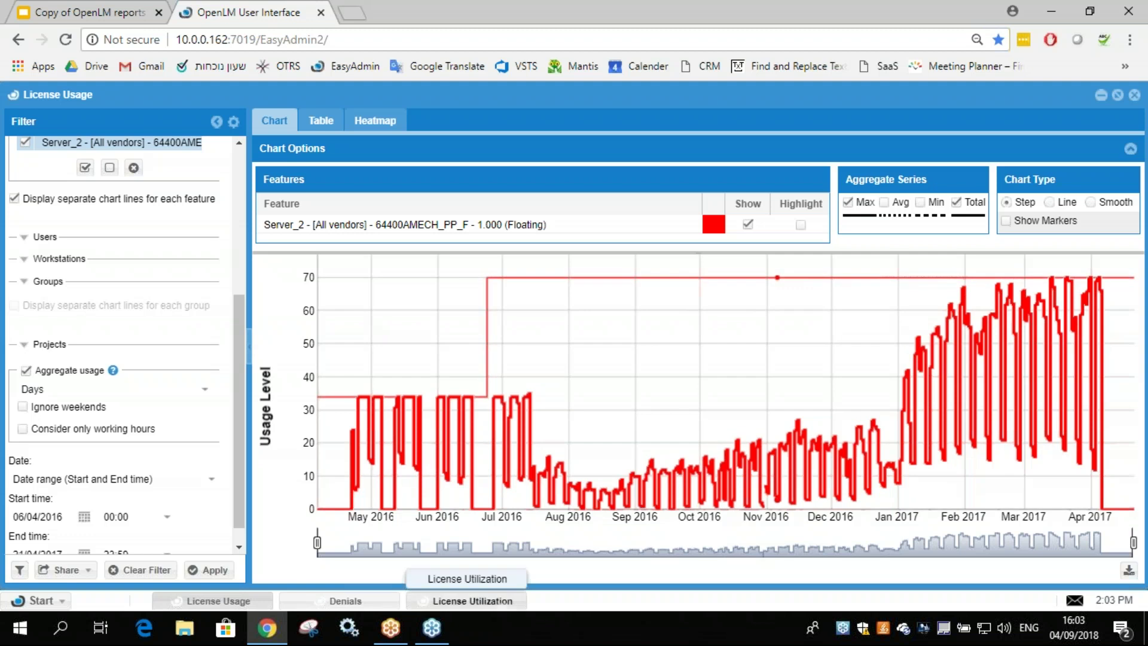
click(470, 601)
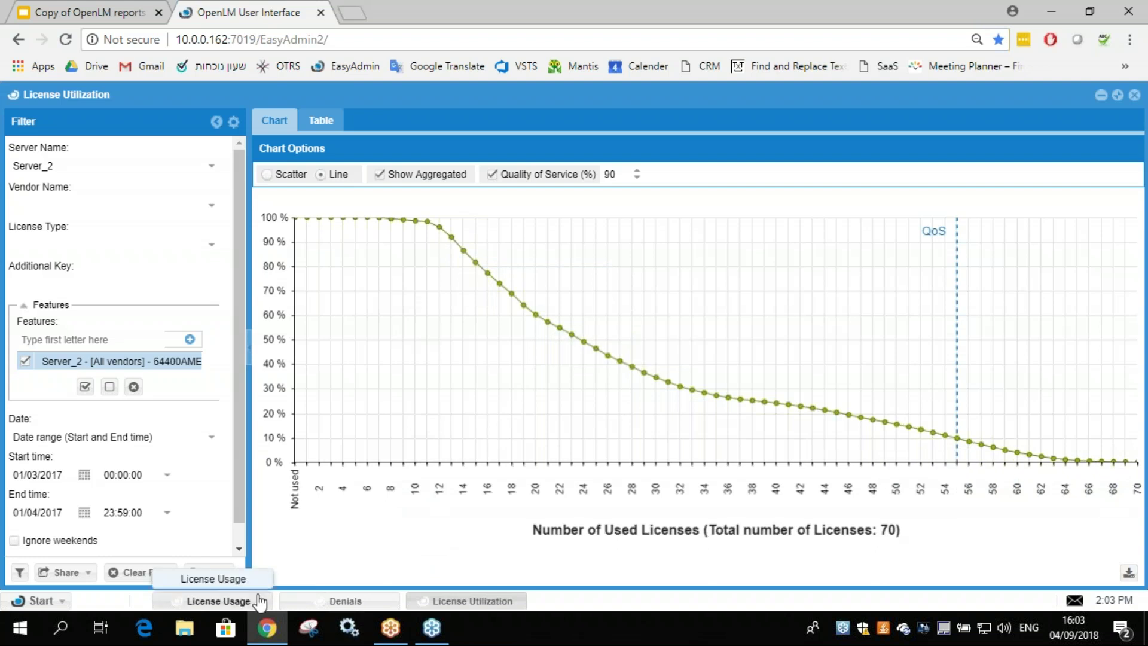
click(243, 604)
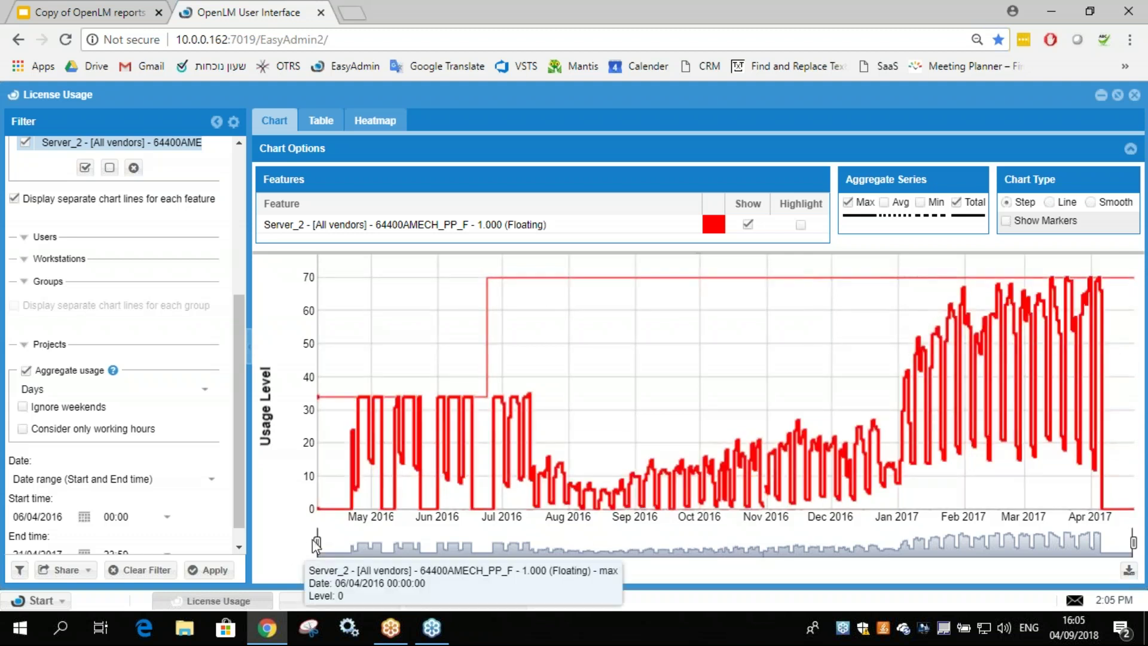
Narrow the usage chart's time range to about mid-January through April 2017, and restore the full range
drag(317, 542, 918, 545)
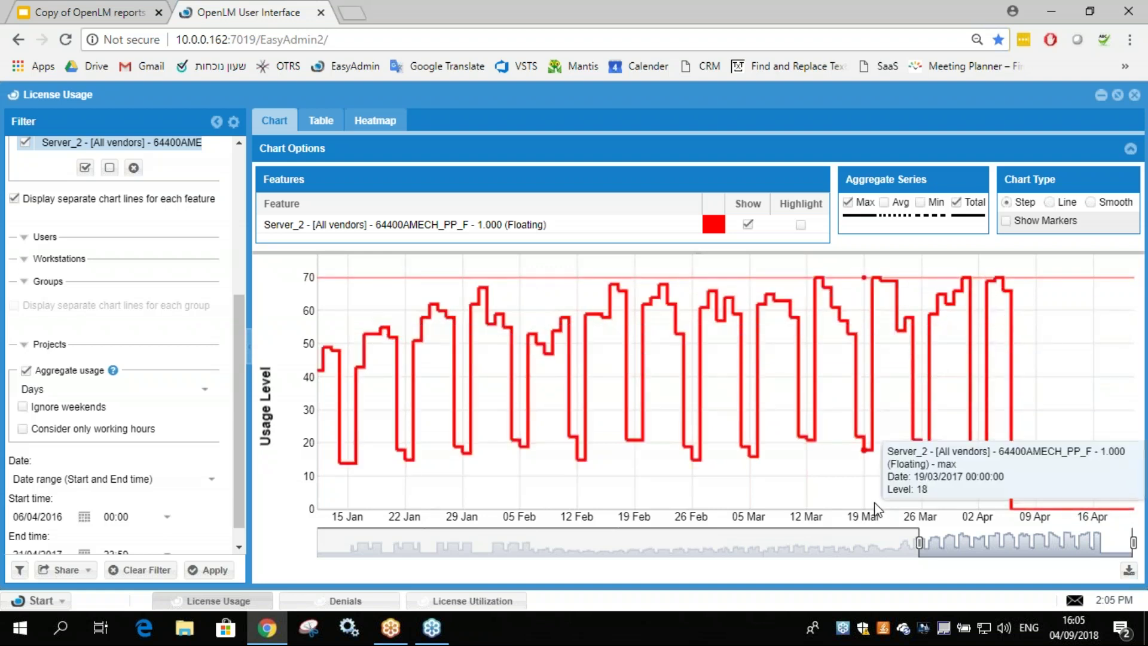
drag(919, 542, 317, 544)
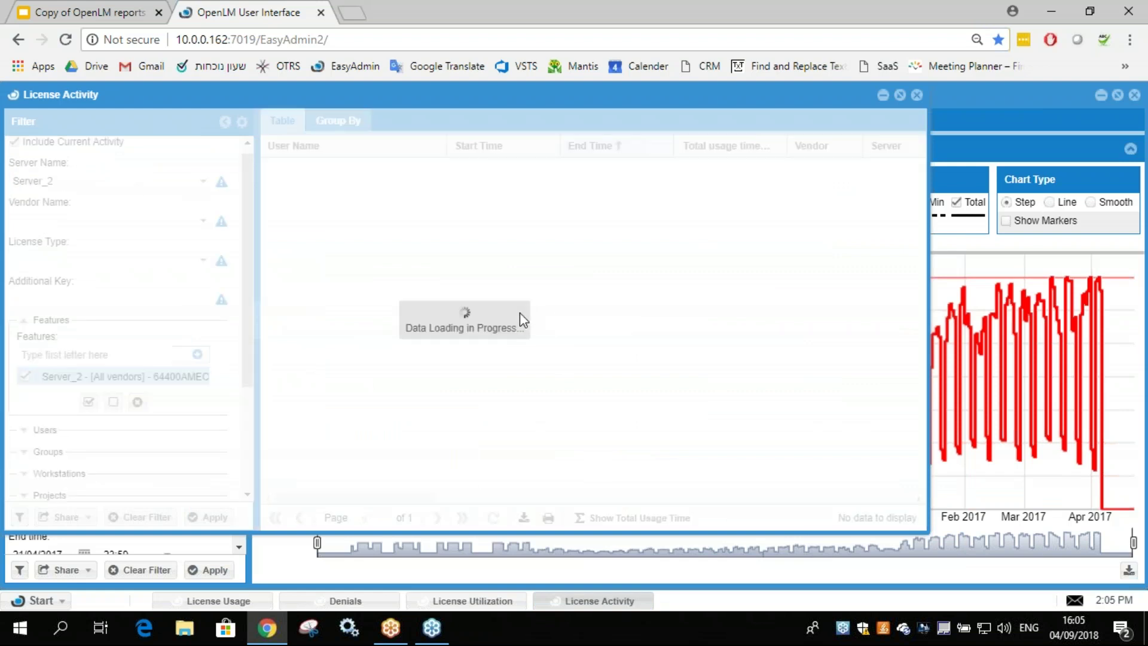
Examine the end time, total usage time and feature columns of the License Activity records, and close that report
click(490, 498)
click(491, 500)
scroll(536, 353, up, 4)
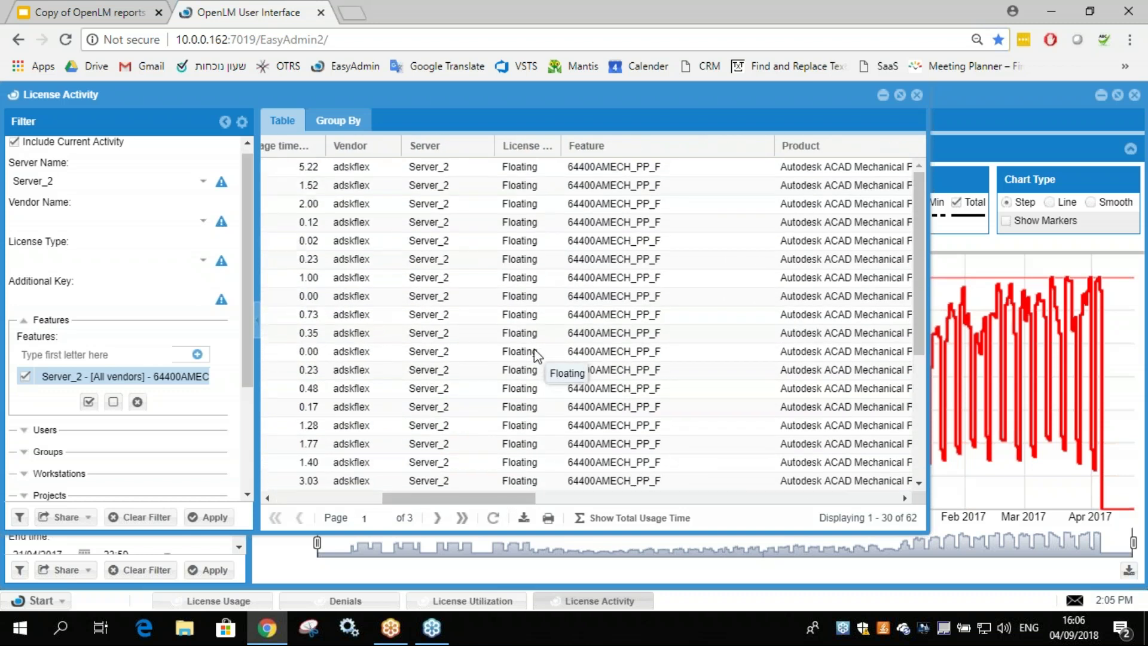
drag(487, 498, 443, 498)
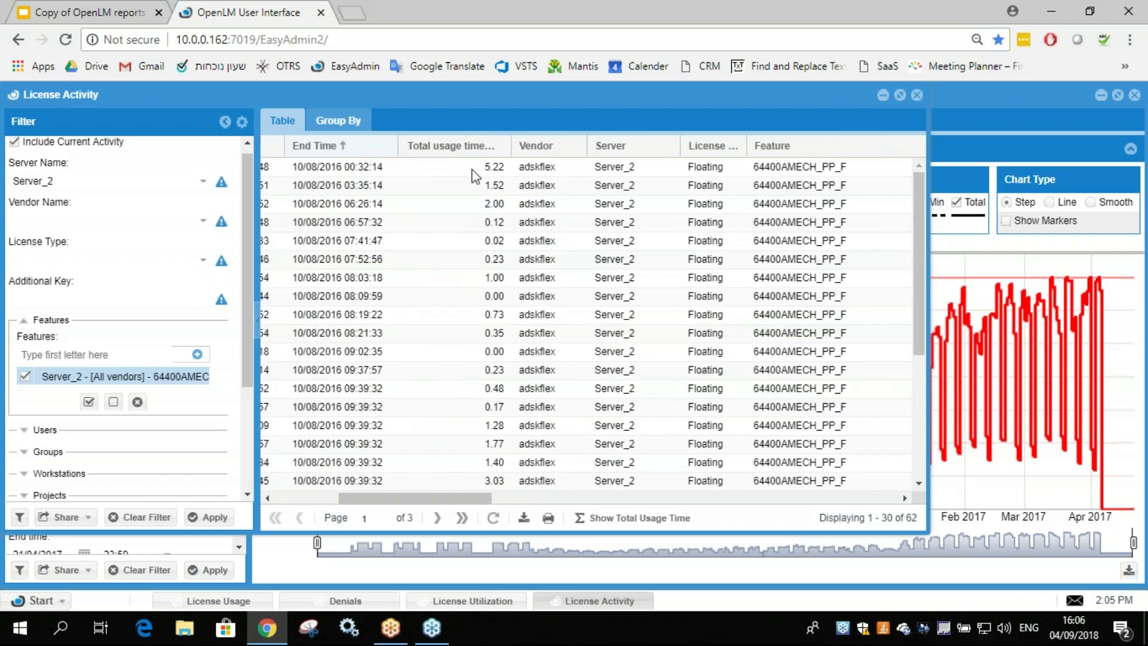
click(476, 171)
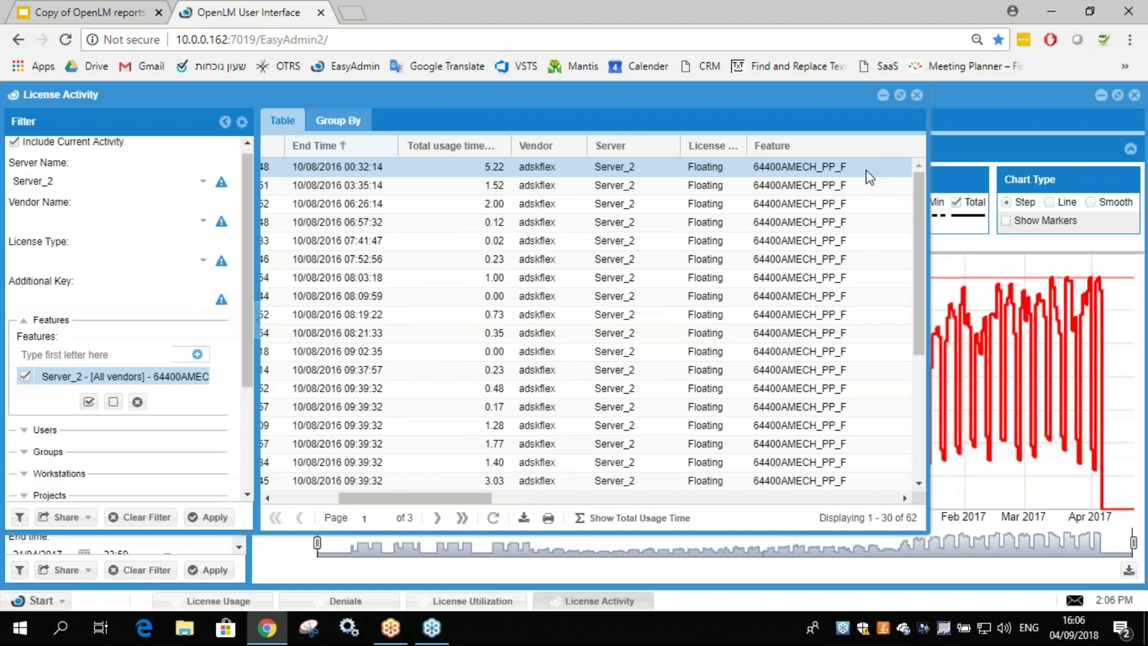
click(806, 170)
mouse_move(936, 276)
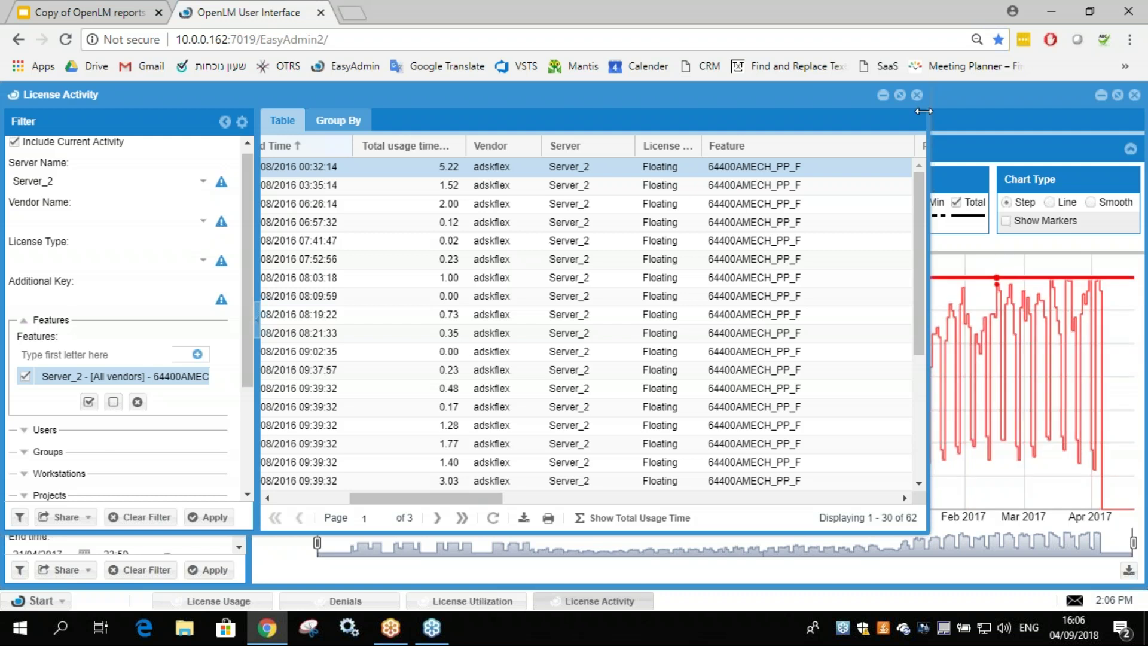
click(917, 95)
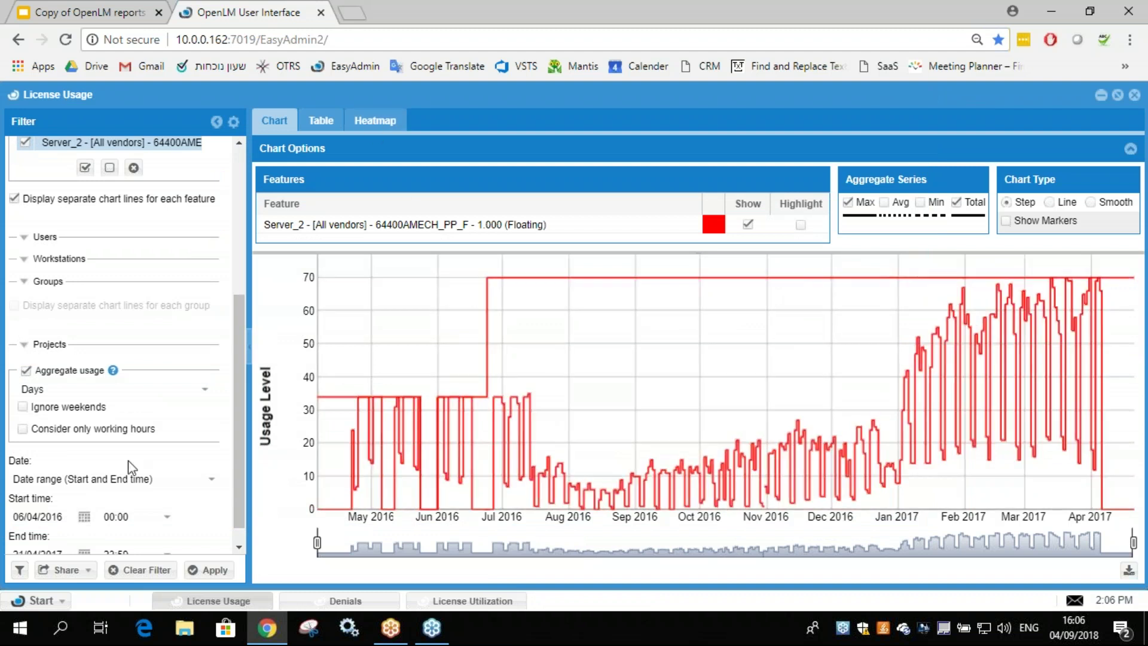
Load the saved filter "Workshop Demo" and apply it to the License Usage report
click(20, 570)
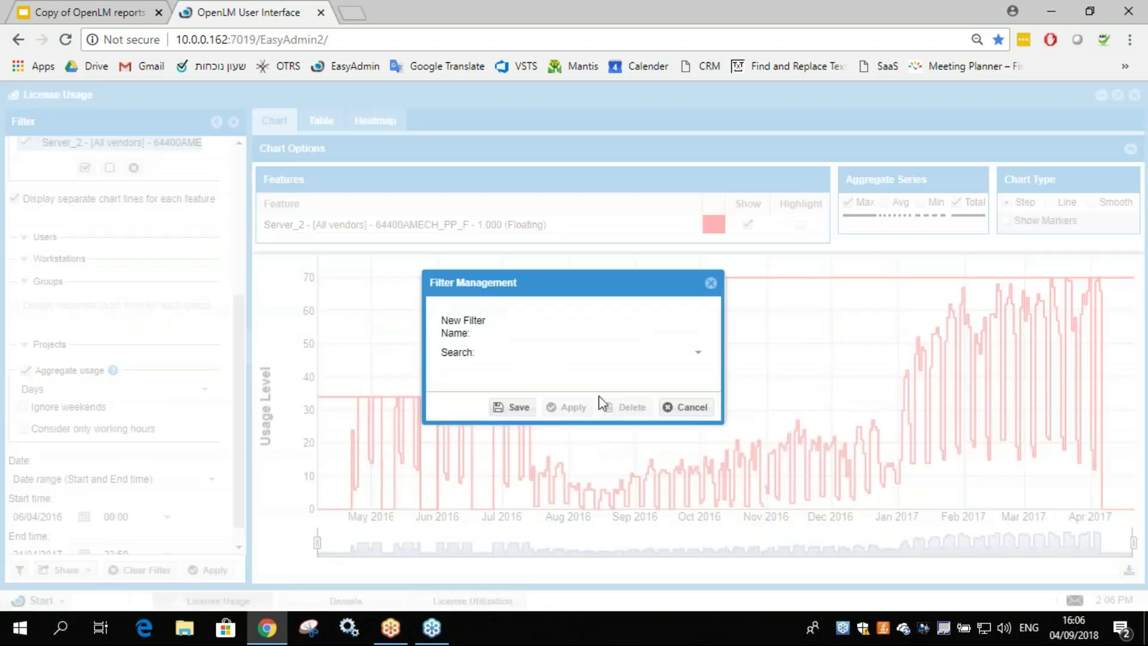
click(700, 354)
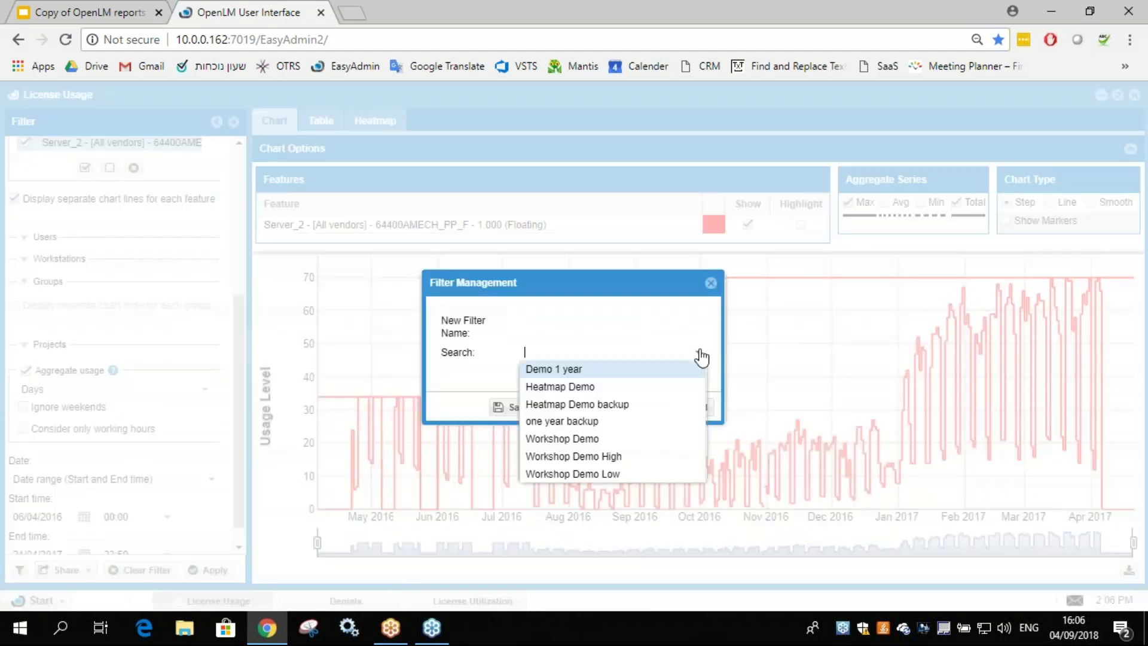
click(591, 440)
click(568, 406)
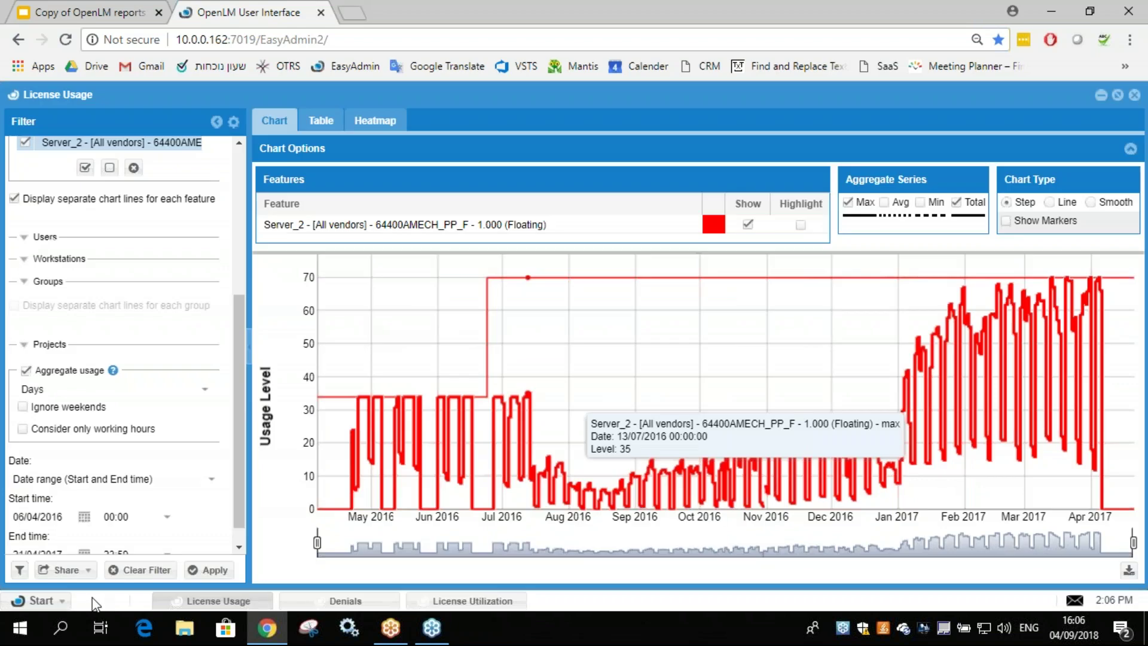
click(218, 570)
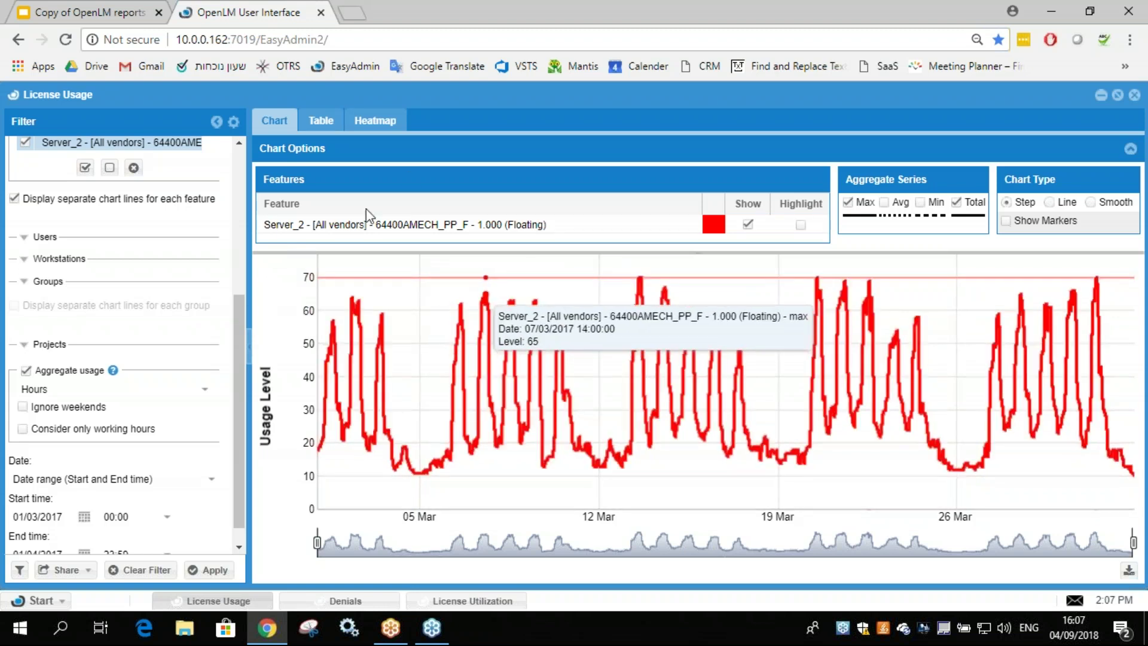
Examine the hourly heatmap of maximum license usage for March 2017 and compare it with the usage chart
click(388, 125)
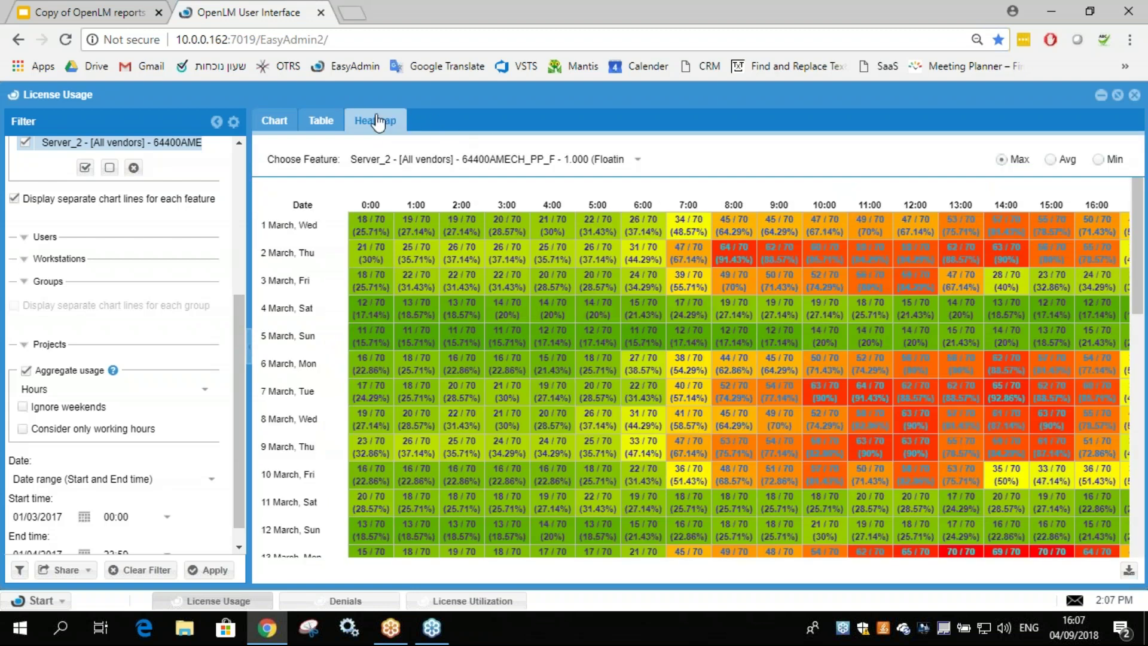
scroll(1137, 332, down, 2)
scroll(1139, 331, down, 2)
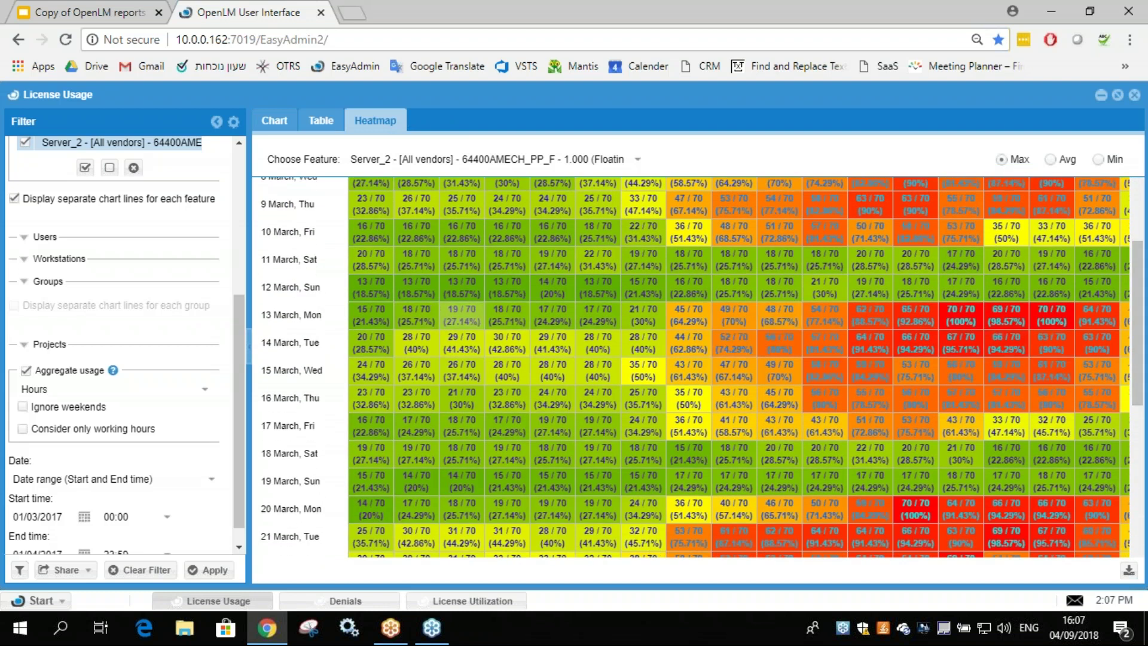
scroll(443, 320, up, 4)
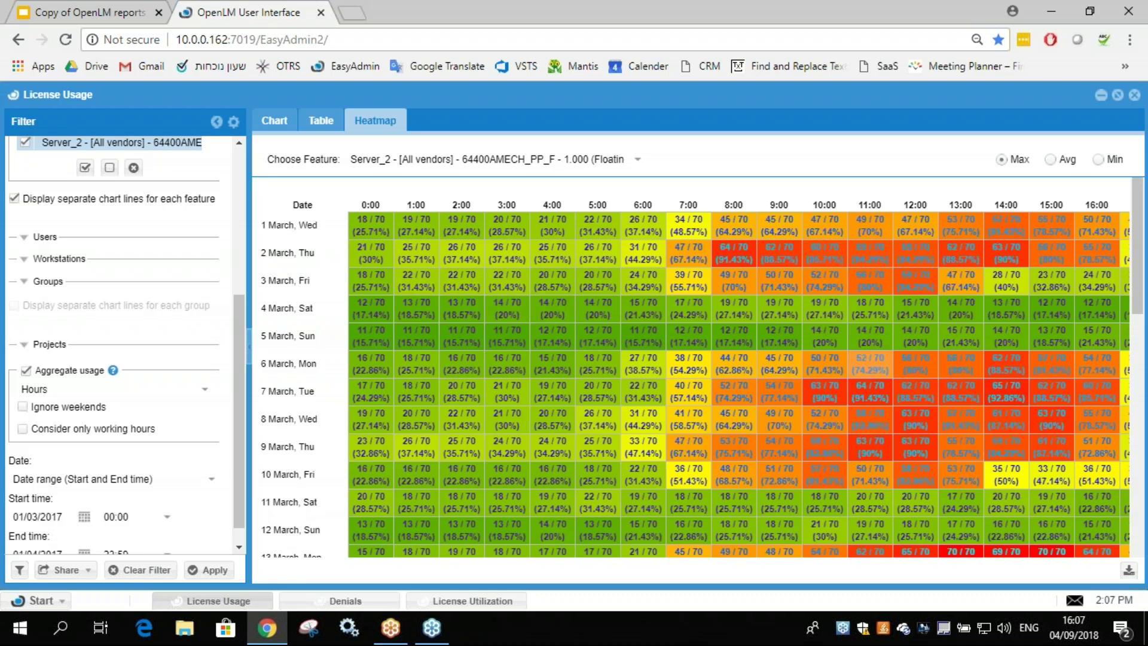
scroll(931, 412, down, 3)
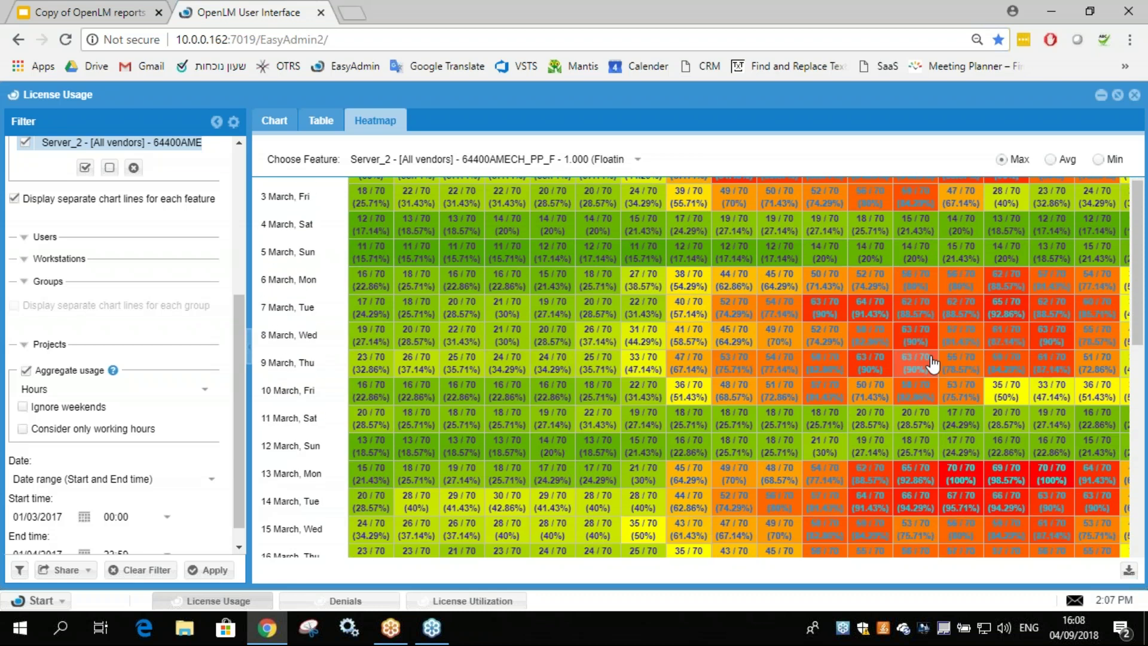
scroll(931, 361, down, 15)
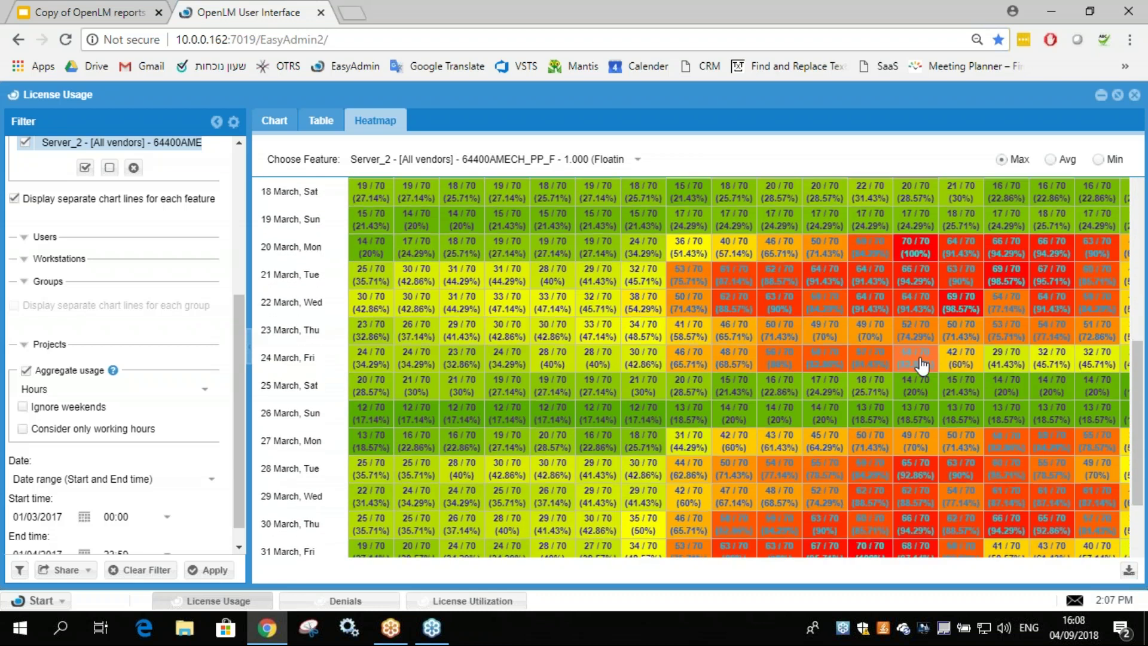
scroll(909, 372, up, 15)
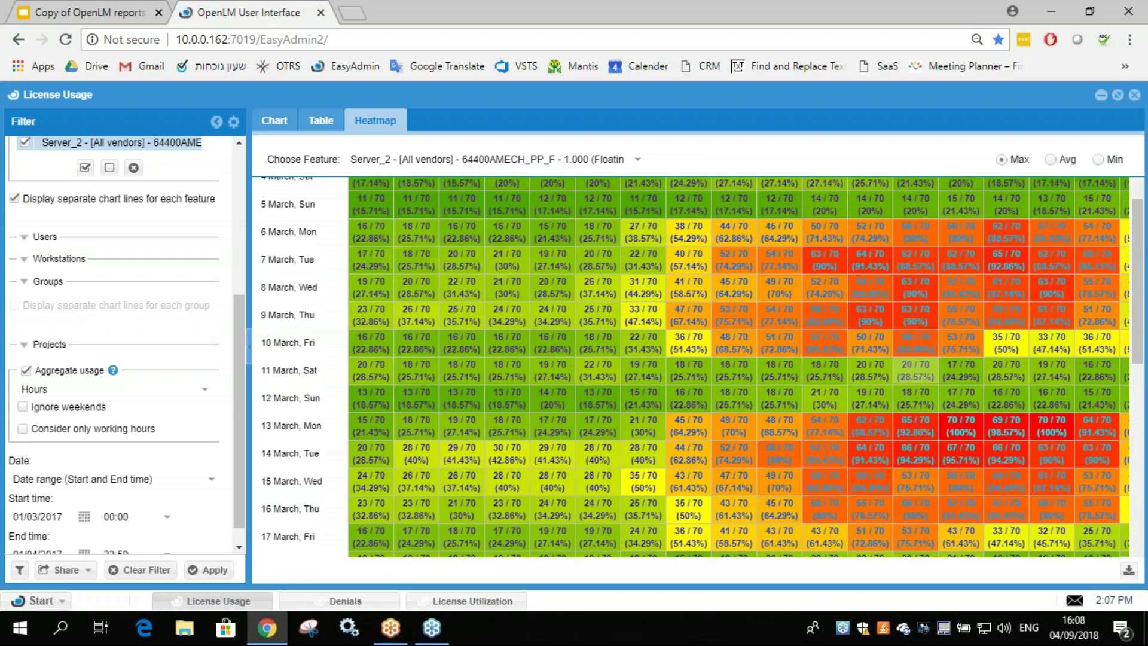
click(279, 124)
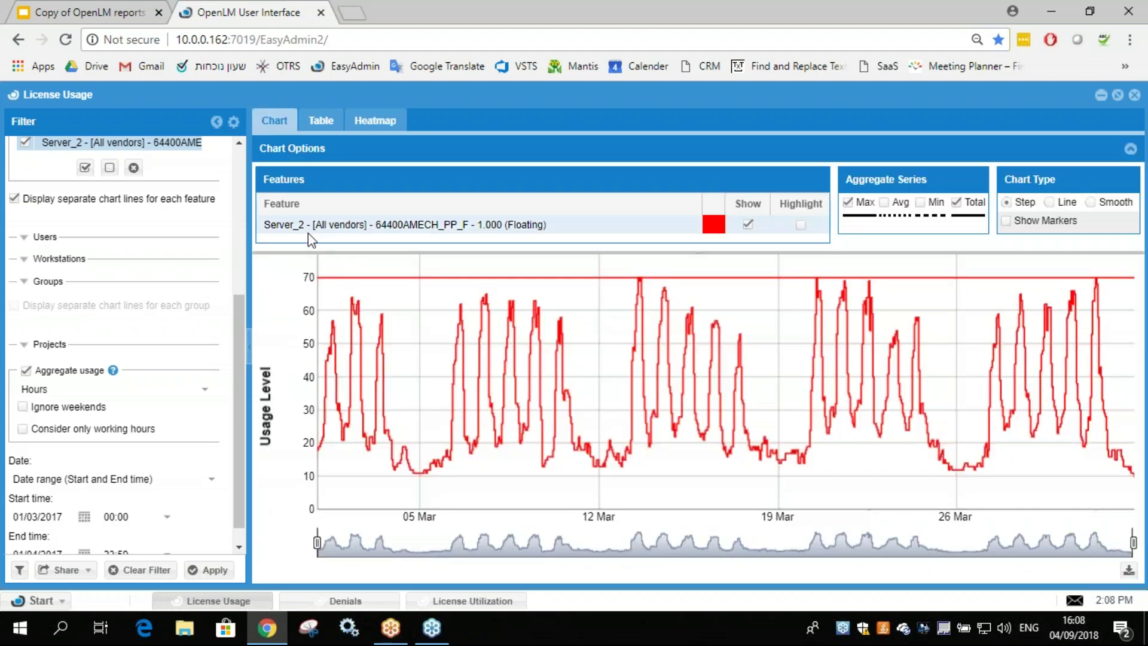
click(375, 121)
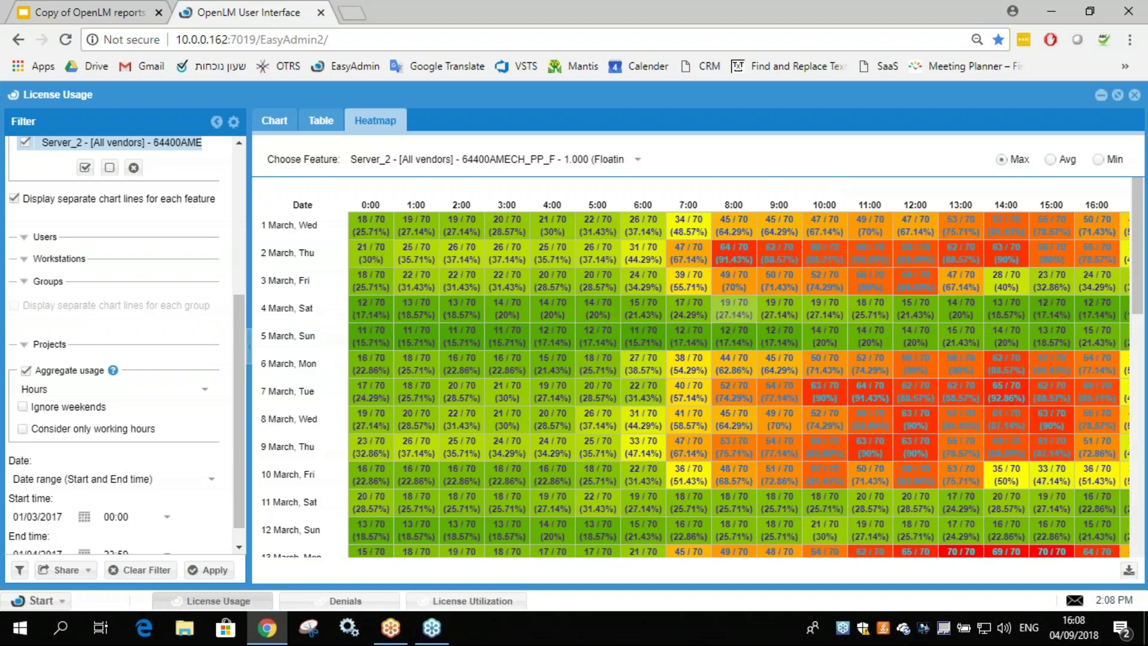
Restrict the hourly aggregated usage to working hours only and apply the filter to the heatmap
scroll(228, 415, down, 1)
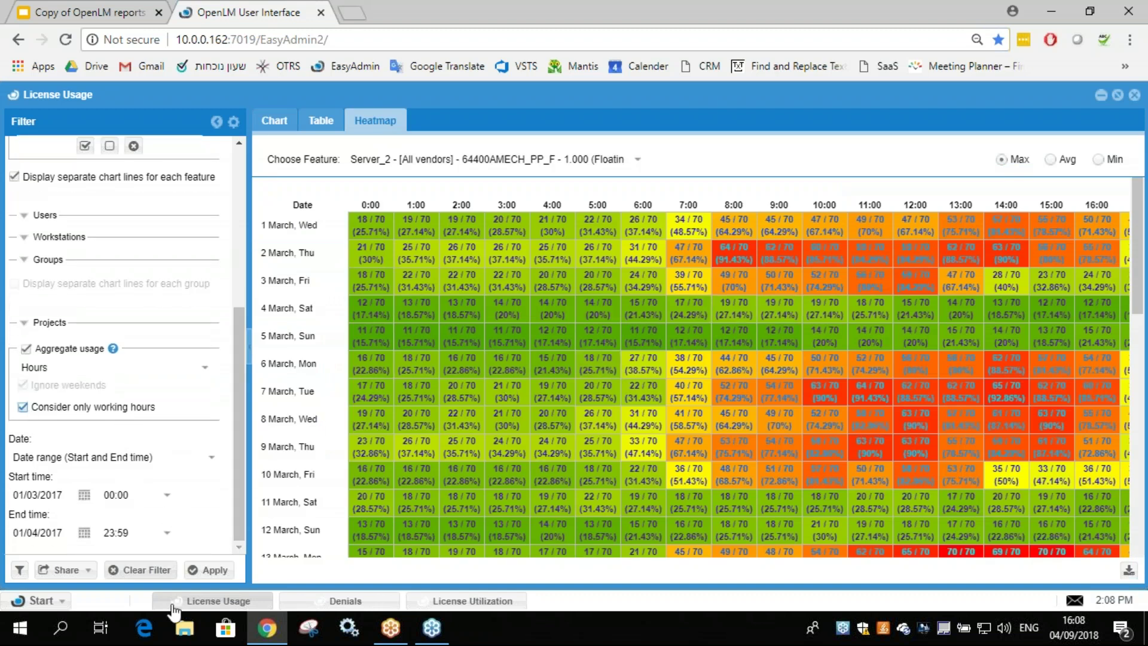
click(208, 571)
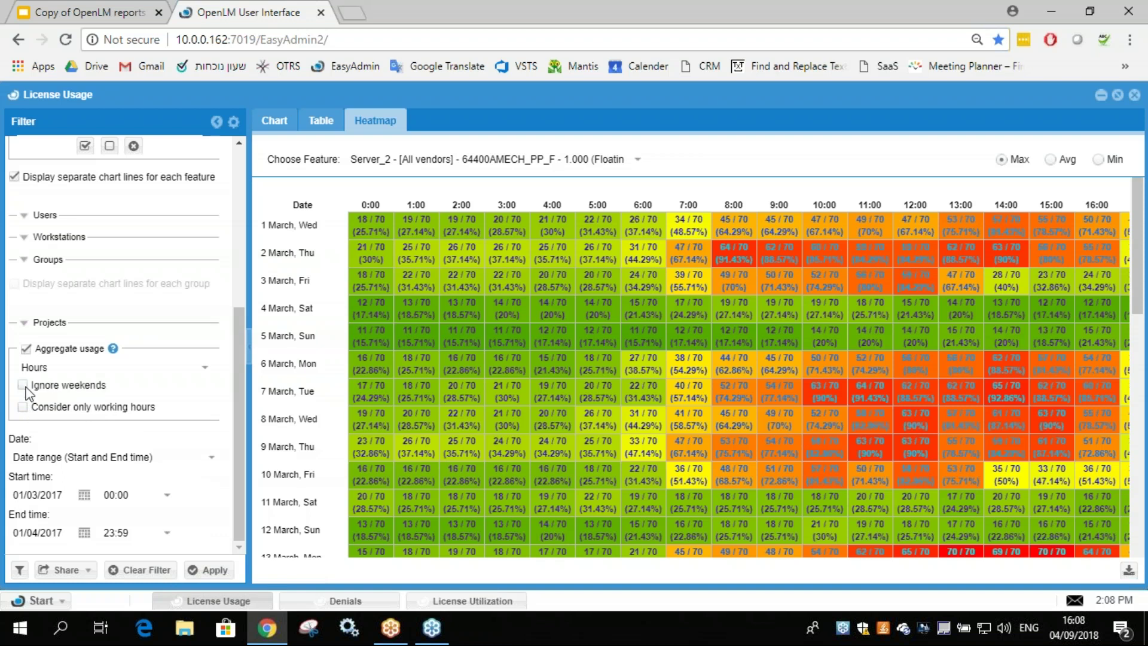
scroll(27, 390, up, 3)
scroll(31, 395, down, 3)
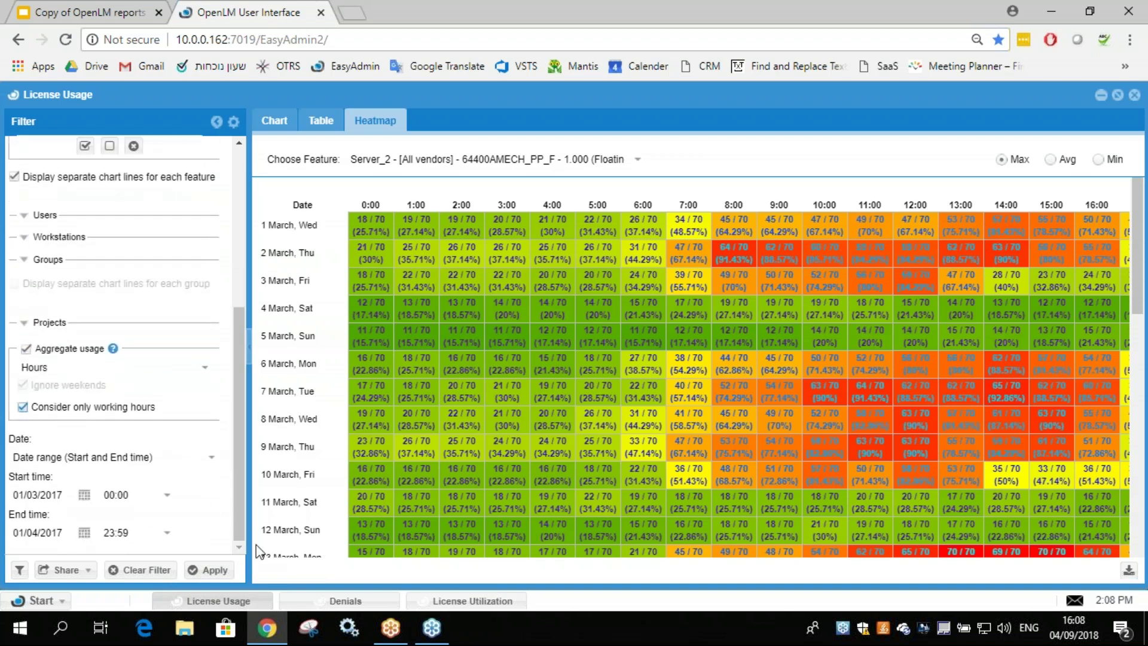
click(213, 571)
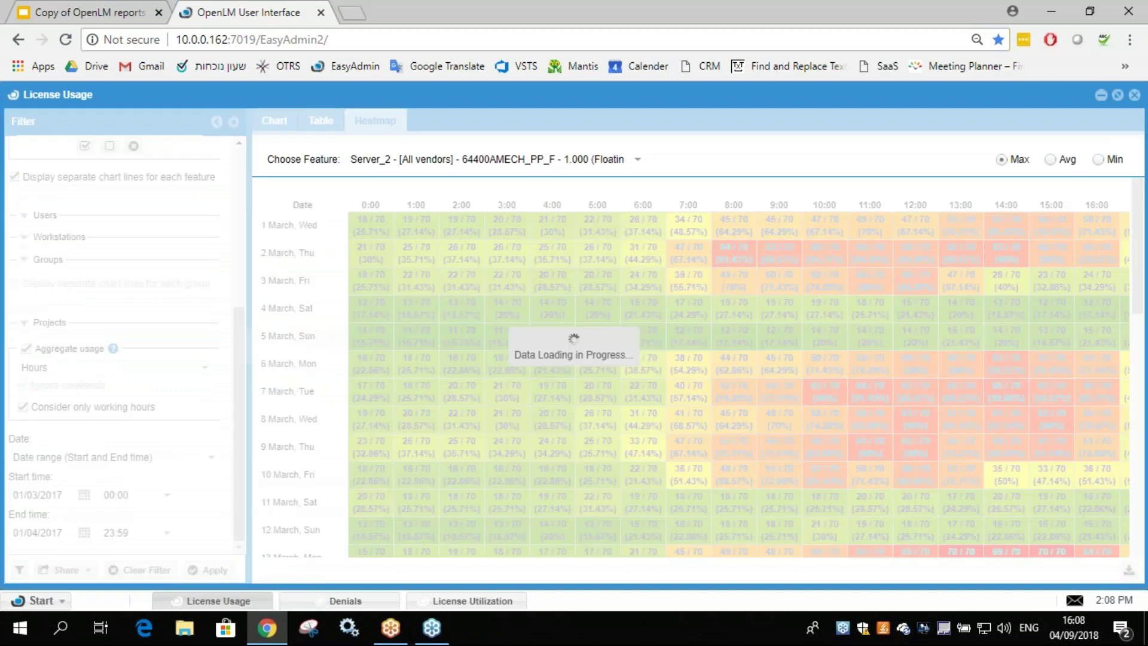
Review the working-hours heatmap across March 2017 and display the same data as a chart
scroll(695, 317, down, 5)
scroll(688, 326, down, 3)
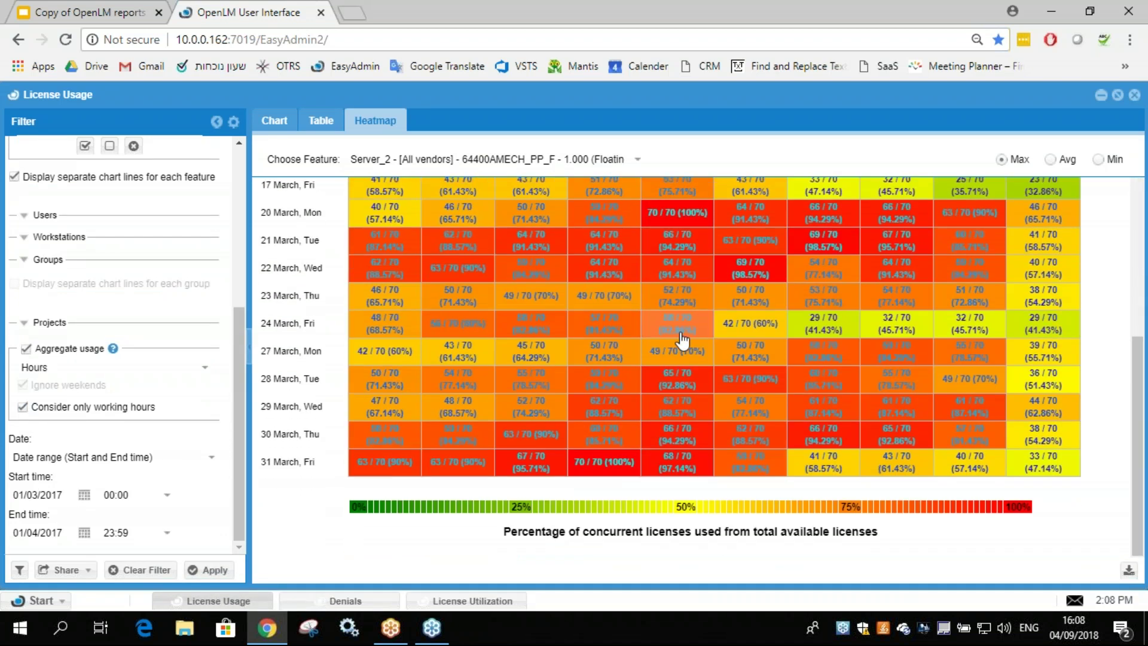
scroll(685, 335, up, 10)
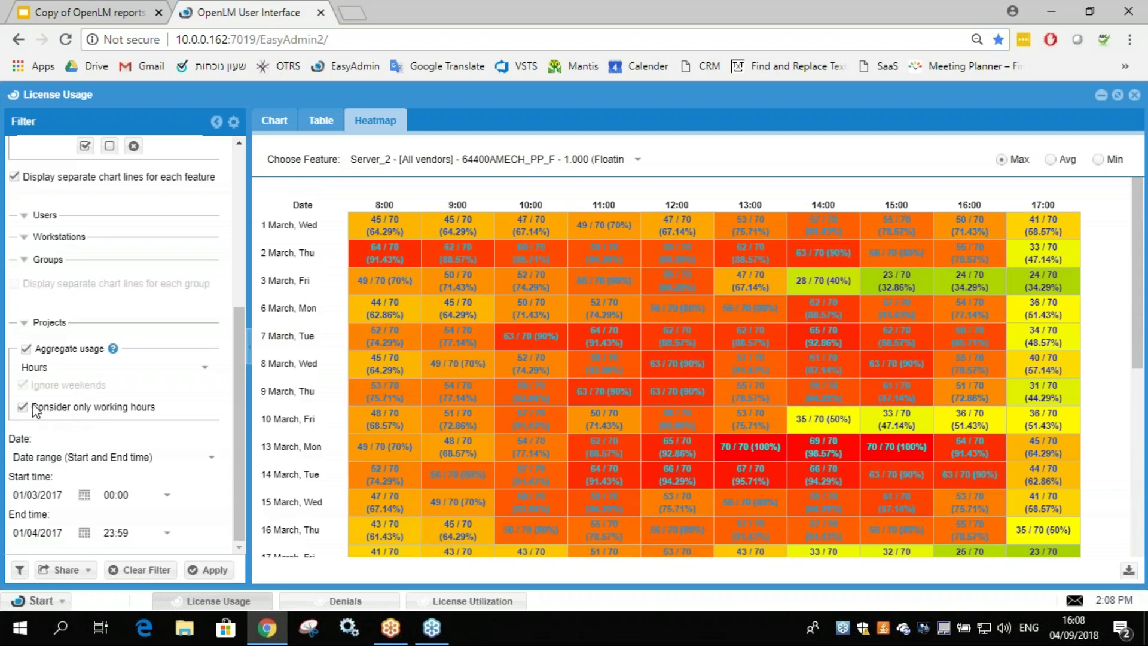
scroll(497, 395, down, 3)
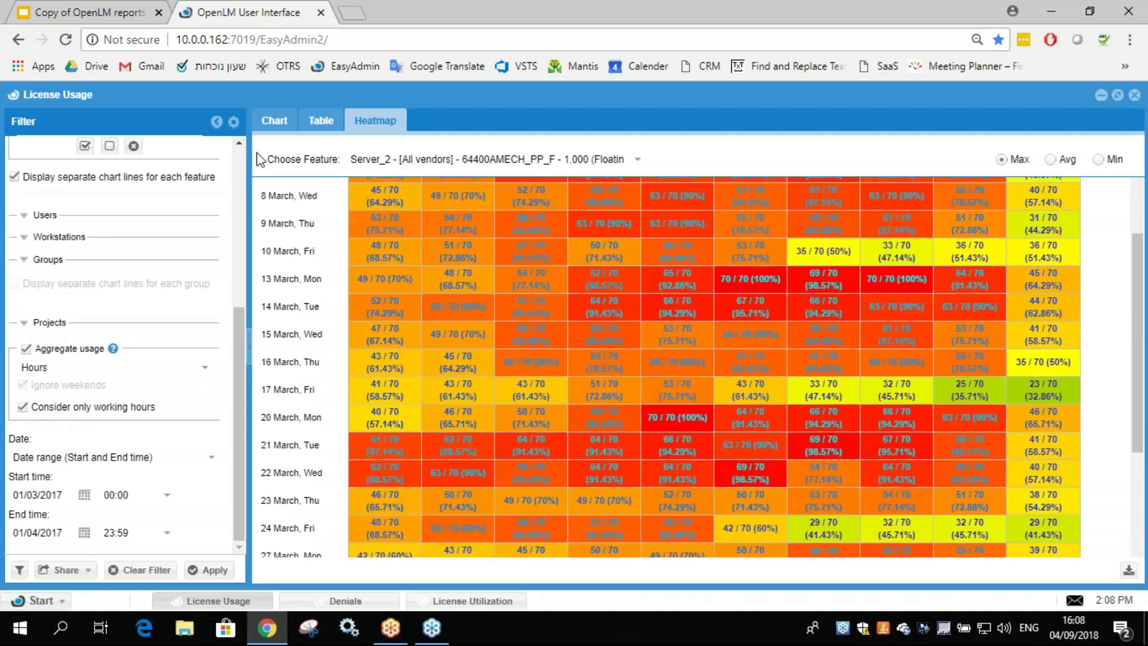
click(275, 123)
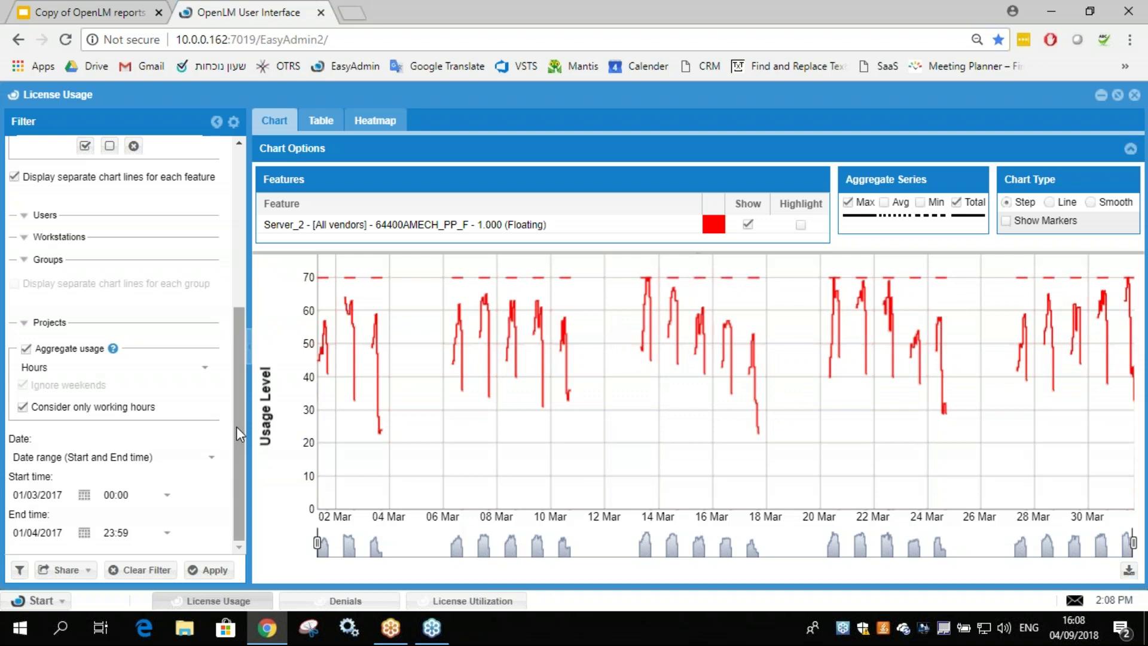
Recheck the March 2017 working-hours heatmap, remove the working-hours restriction, apply the filter and display the usage chart
click(366, 126)
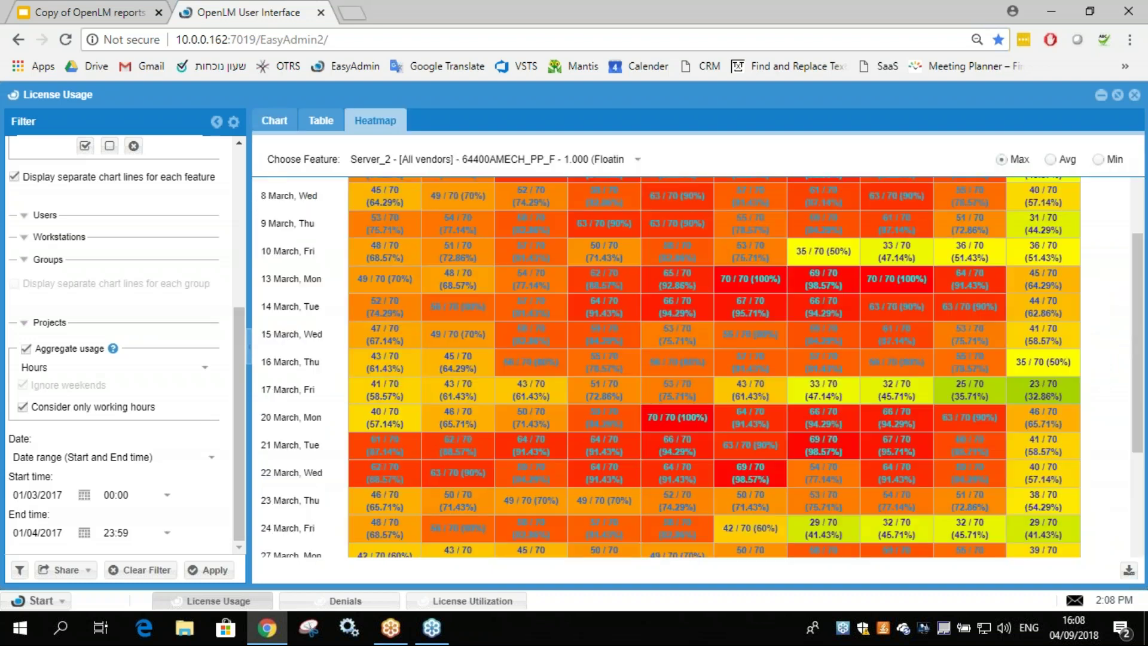
scroll(225, 443, up, 4)
scroll(226, 403, down, 4)
click(23, 408)
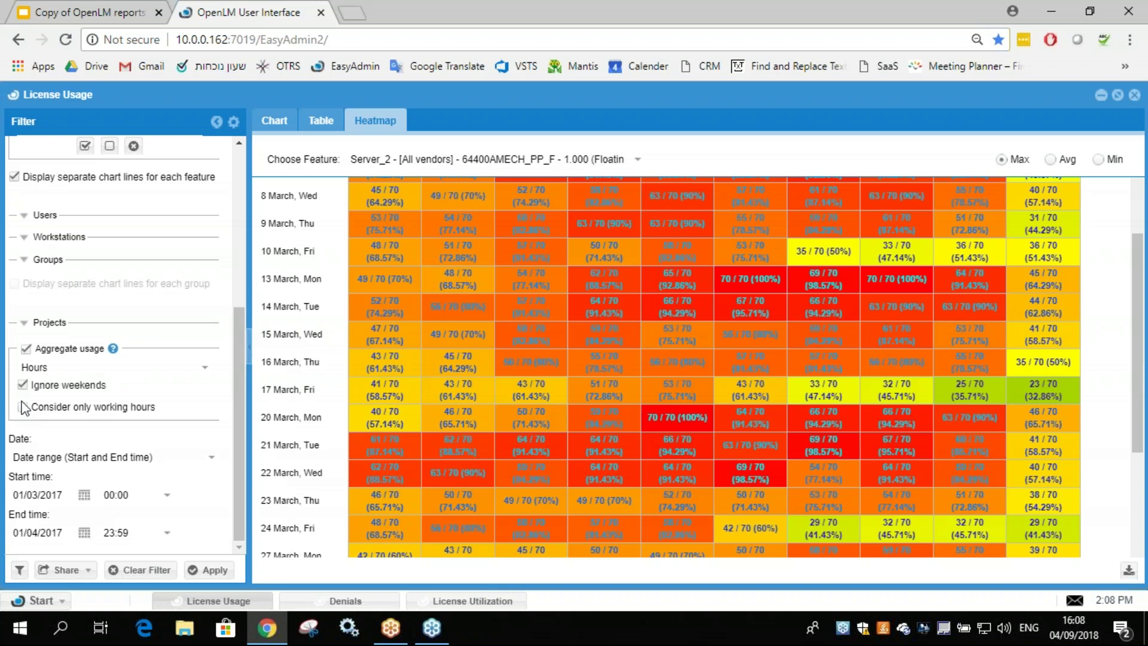
click(209, 572)
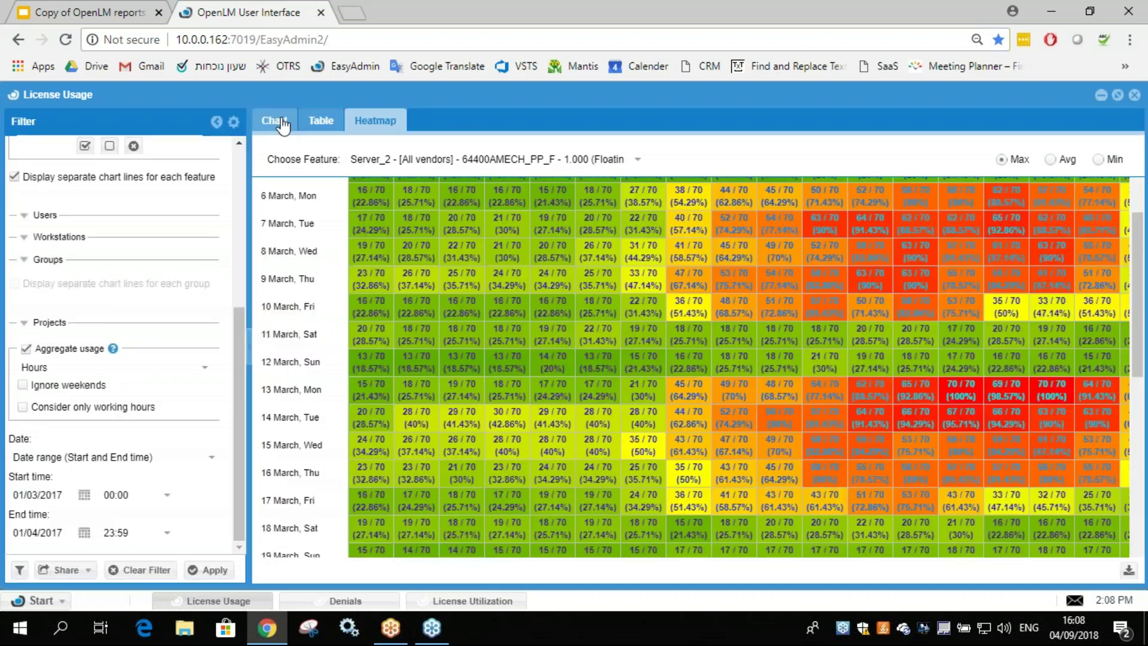
click(281, 122)
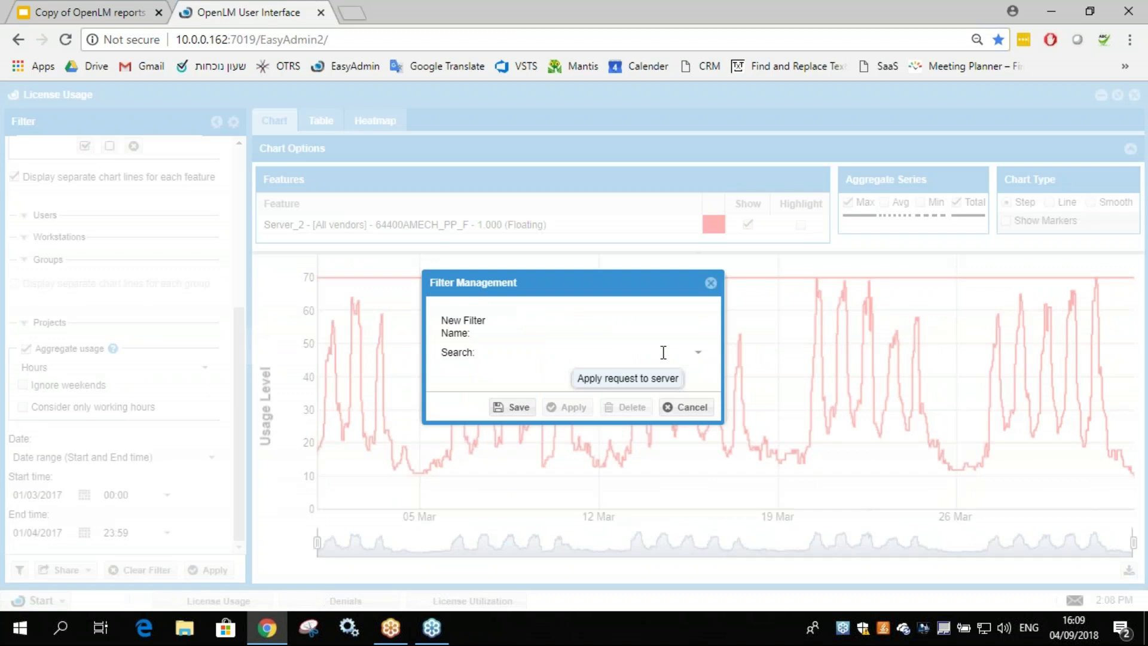
Load the saved filter "Workshop Demo Low" and apply it to the License Usage report
click(698, 355)
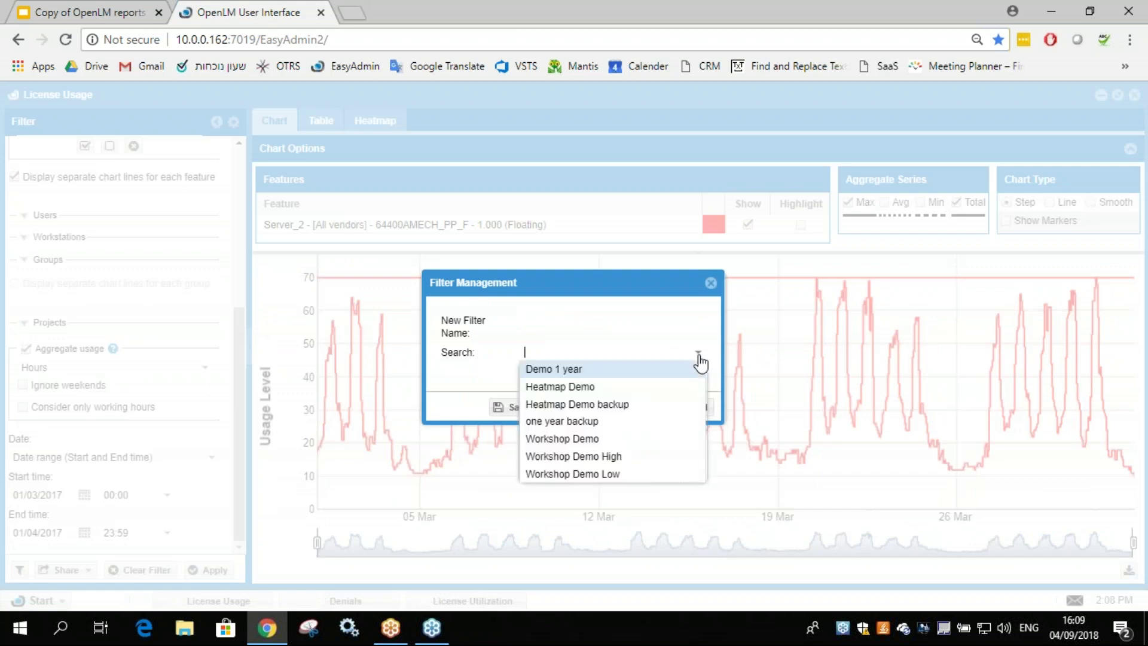
click(610, 473)
click(568, 407)
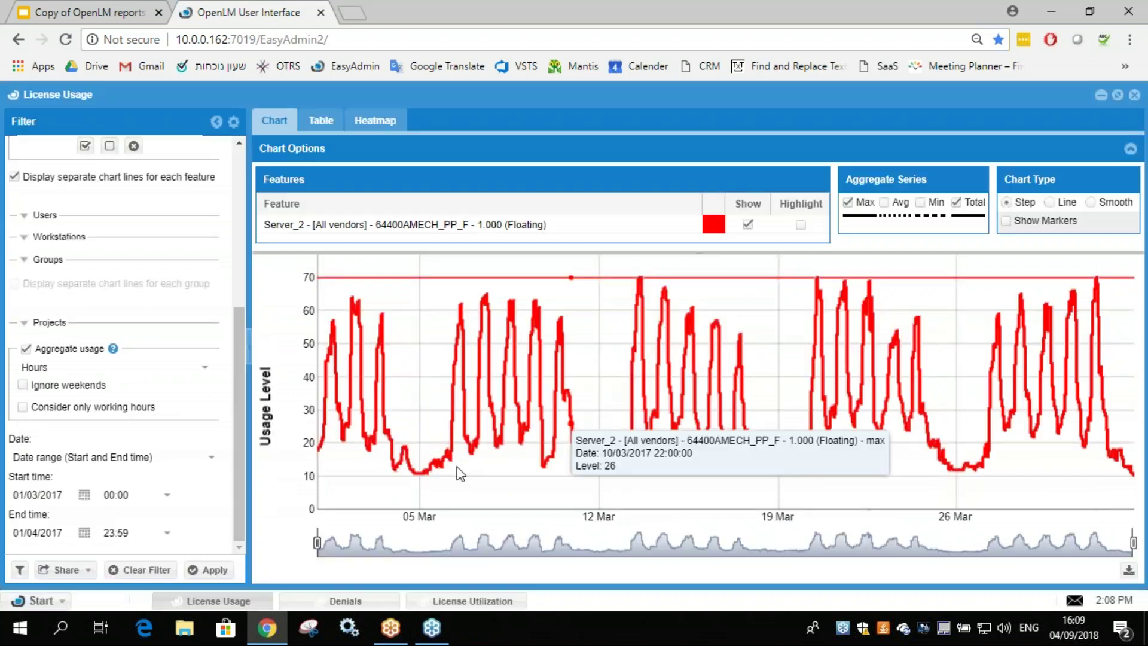
click(214, 568)
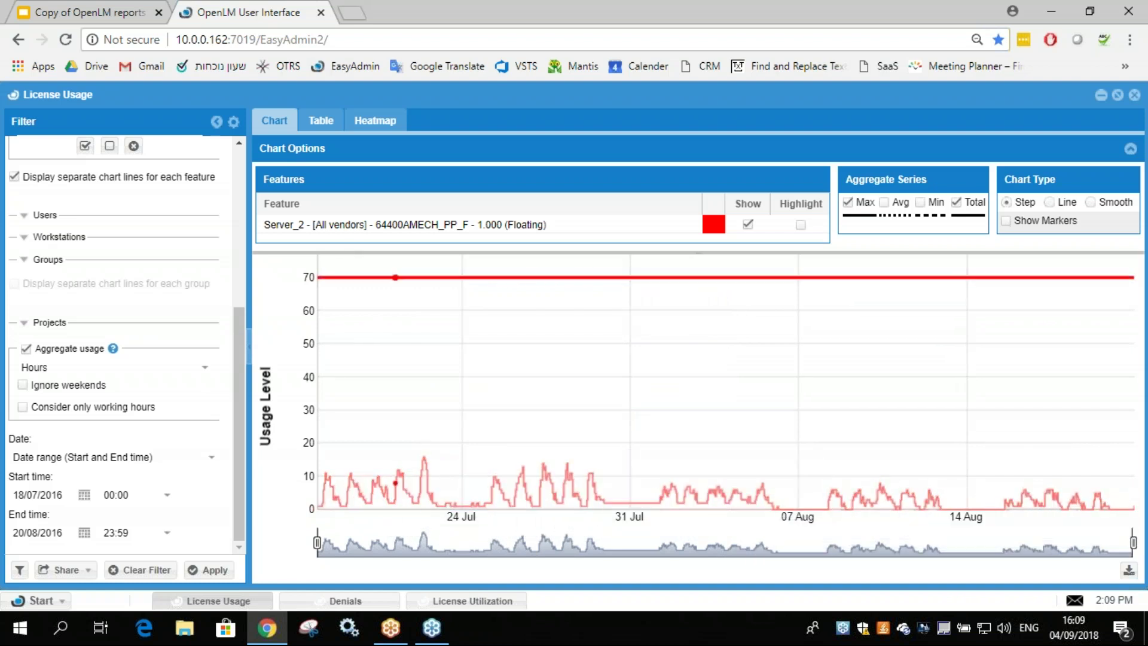
Examine the hourly heatmap of maximum license usage from 18 July to 20 August 2016
click(372, 123)
scroll(810, 359, up, 3)
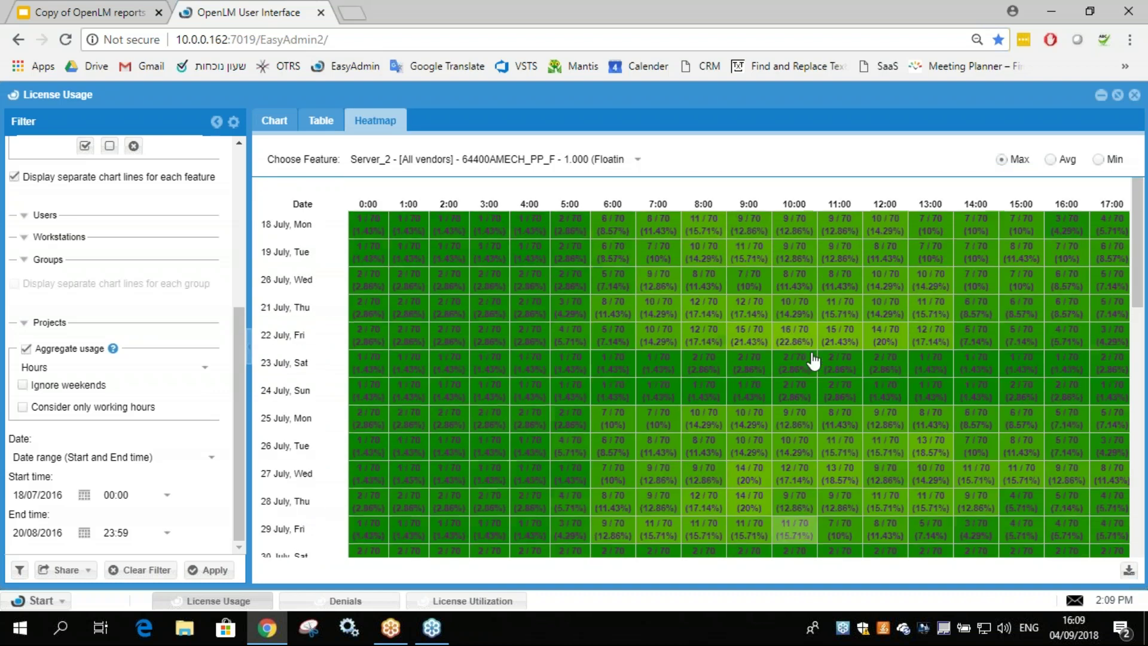
scroll(798, 344, down, 10)
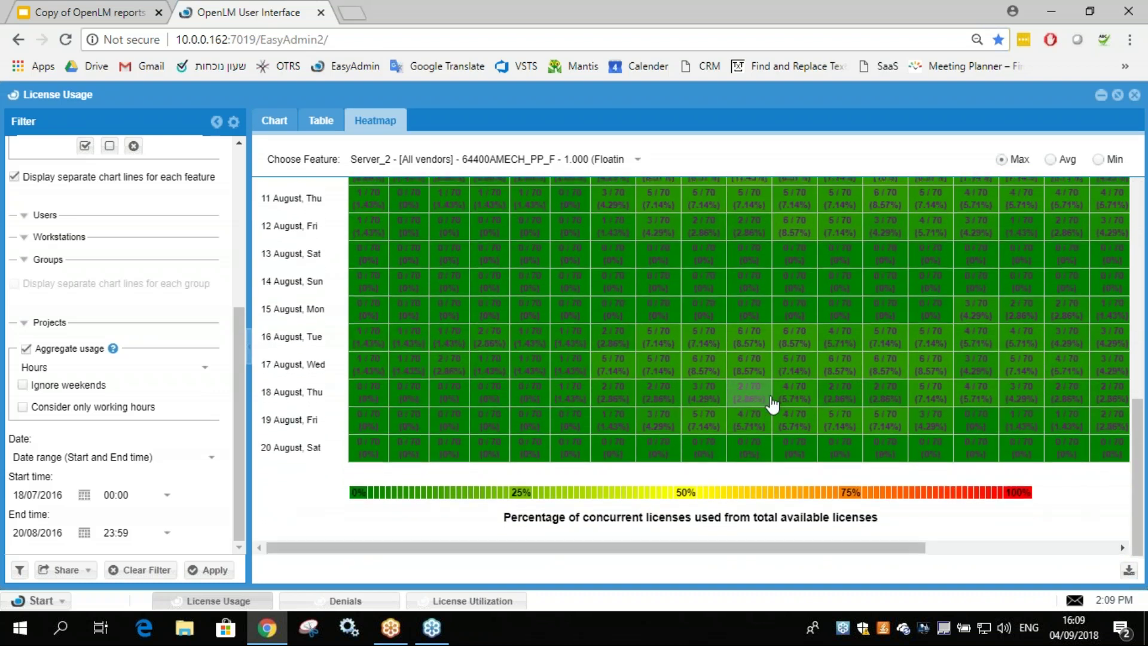
scroll(765, 383, up, 5)
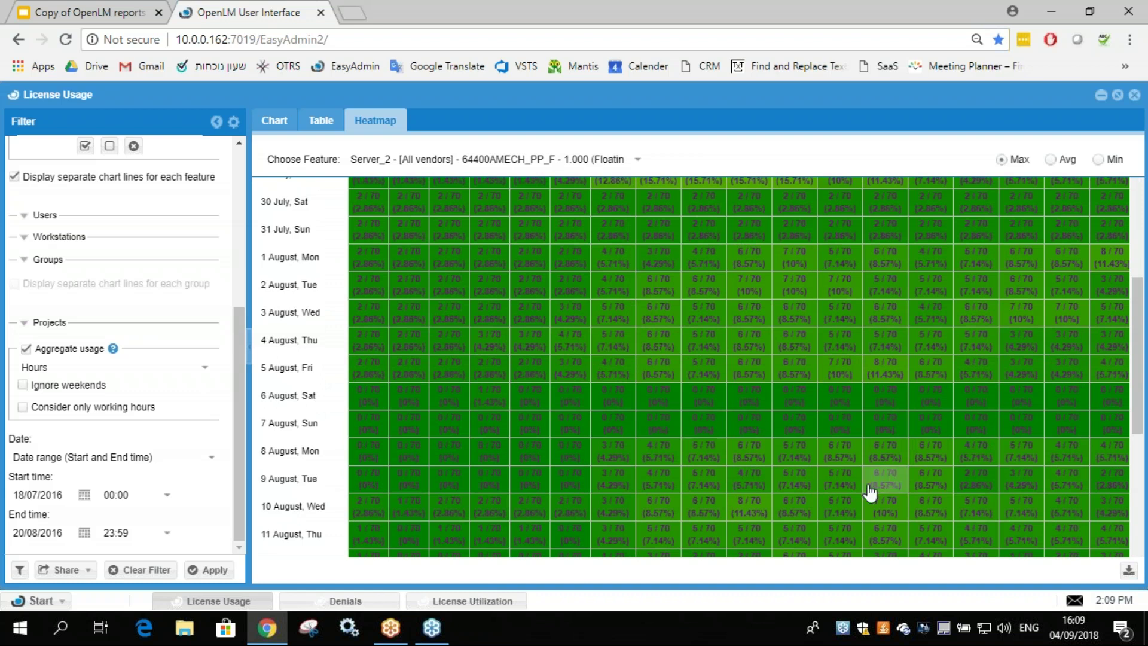
scroll(741, 419, up, 5)
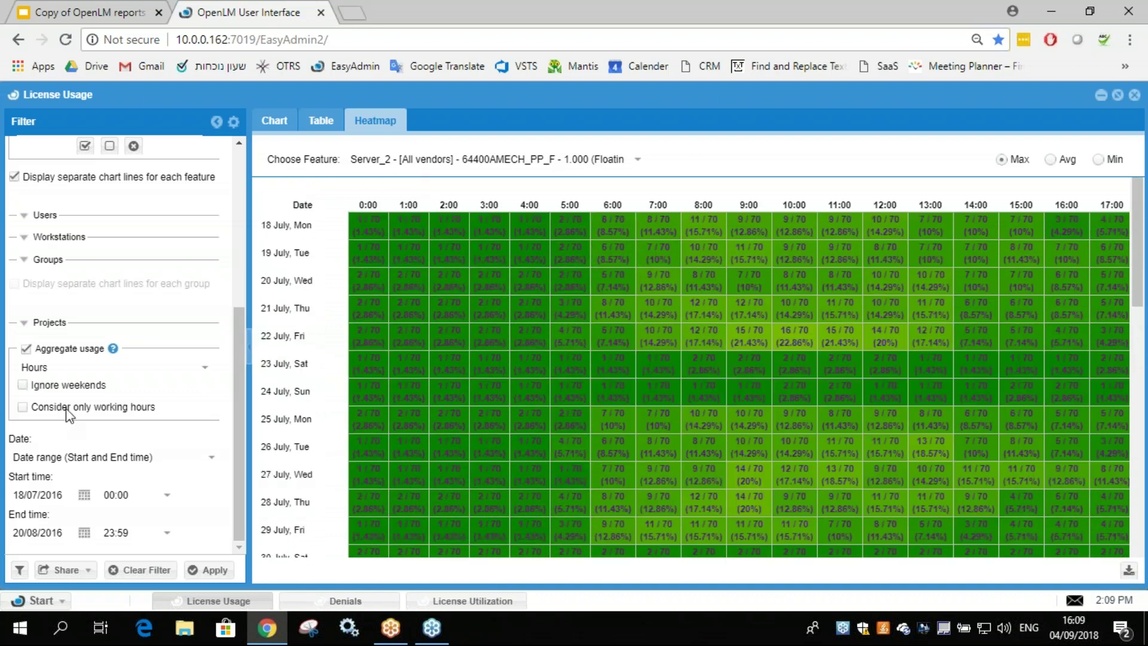
Restrict the July–August 2016 usage to working hours only, apply the filter and review the resulting heatmap
click(24, 408)
click(211, 572)
scroll(678, 326, down, 3)
scroll(674, 359, down, 1)
scroll(674, 359, up, 5)
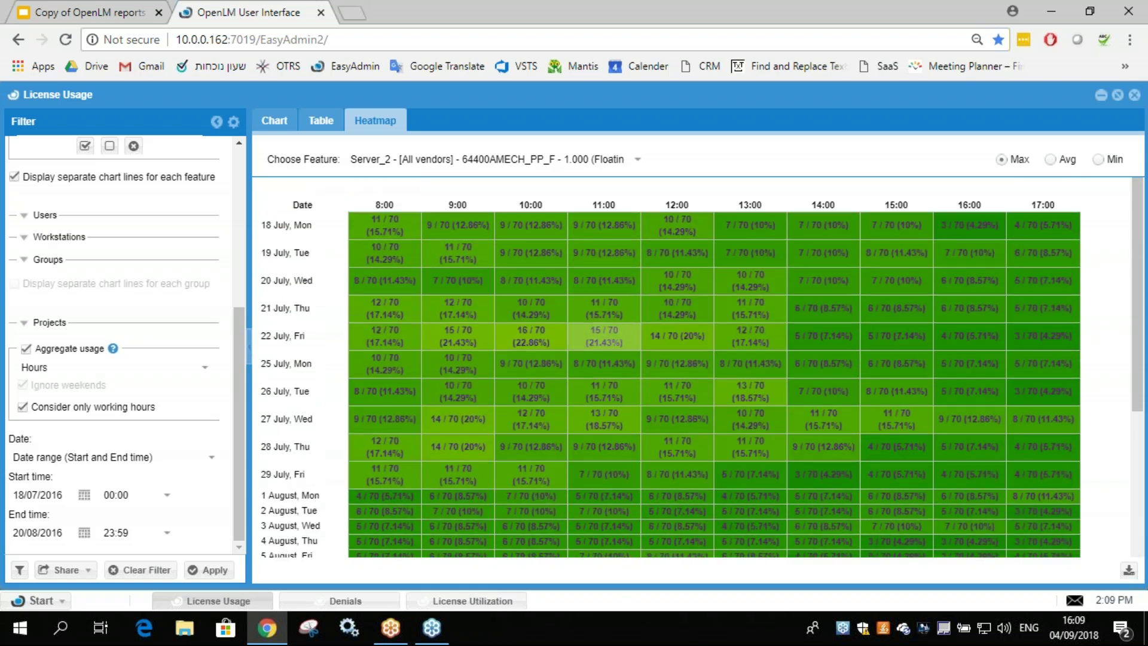
Switch the July–August 2016 report to the chart view and reapply the filter without the working-hours restriction
click(276, 123)
click(23, 407)
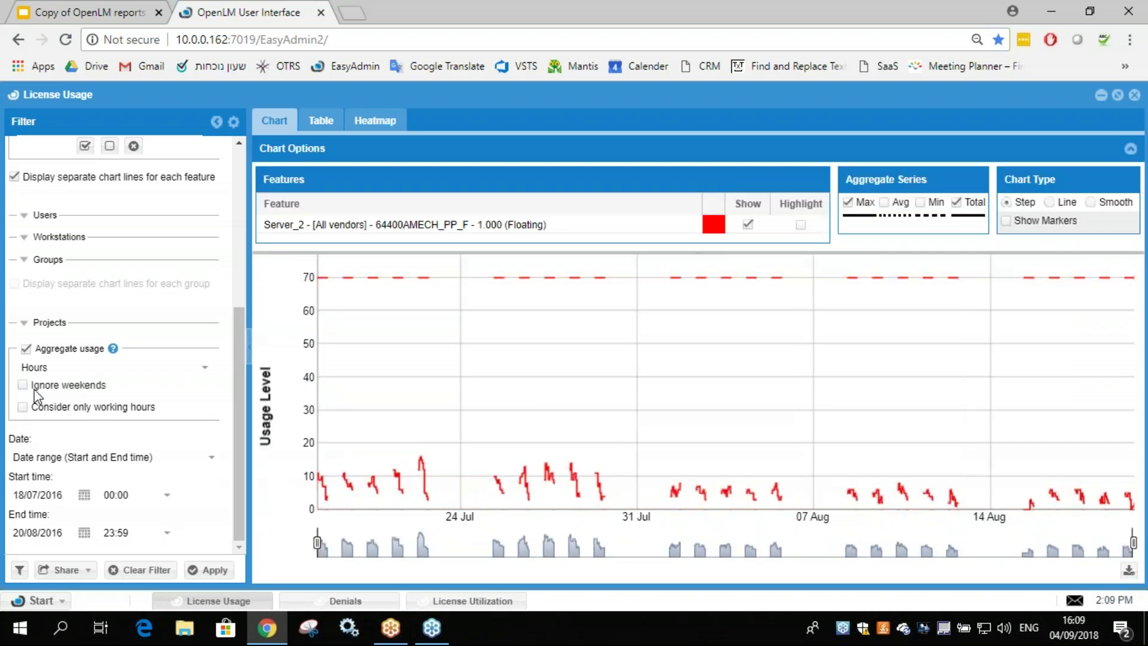
click(214, 571)
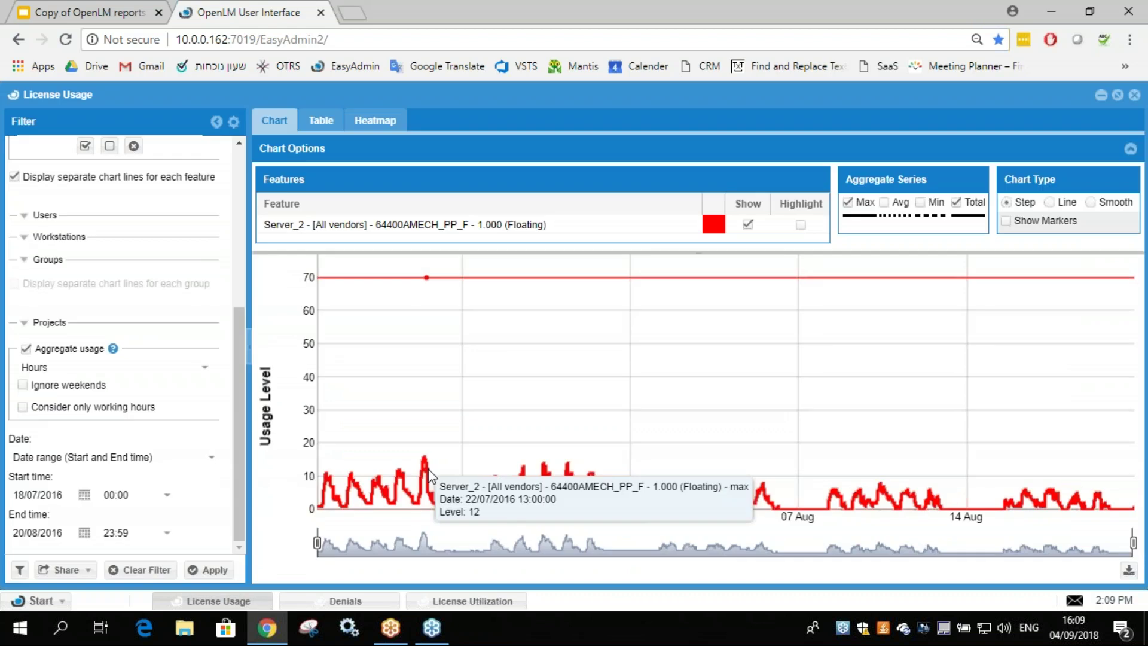
Load the saved filter "Workshop Demo High" and apply it to the License Usage report
click(20, 570)
click(658, 352)
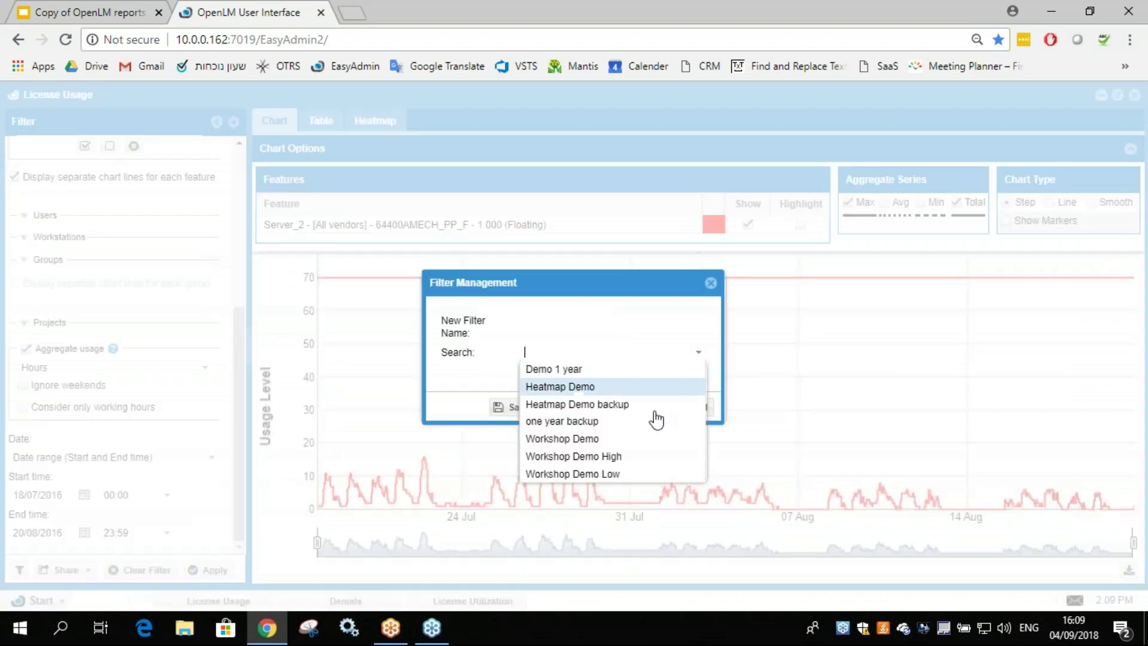
click(630, 461)
click(566, 406)
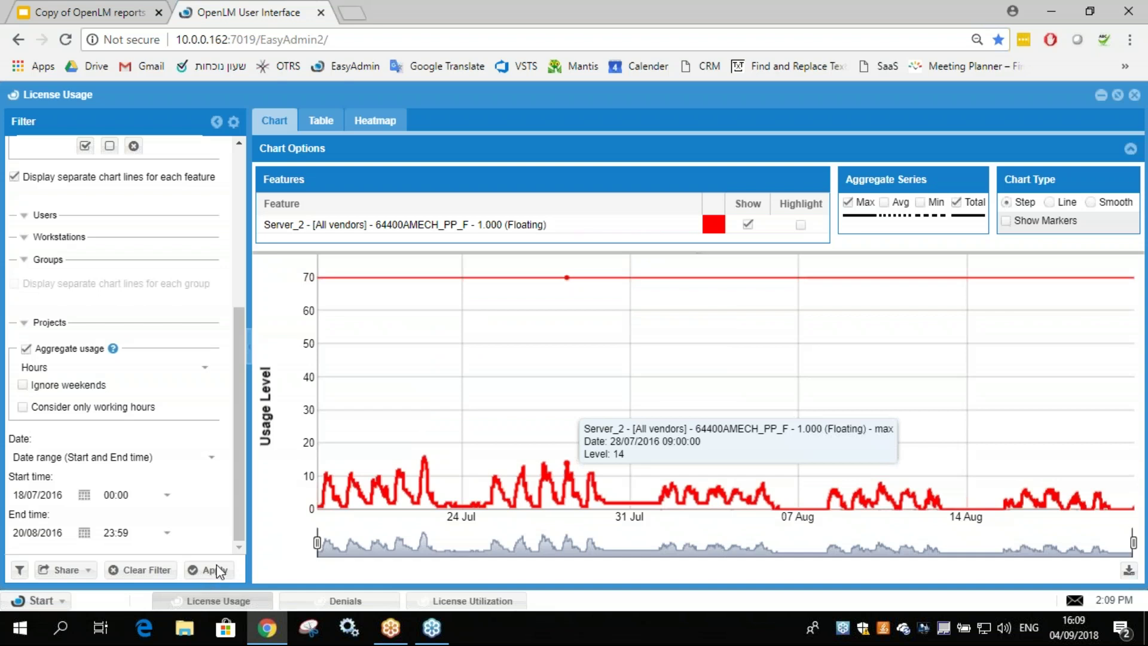
click(219, 571)
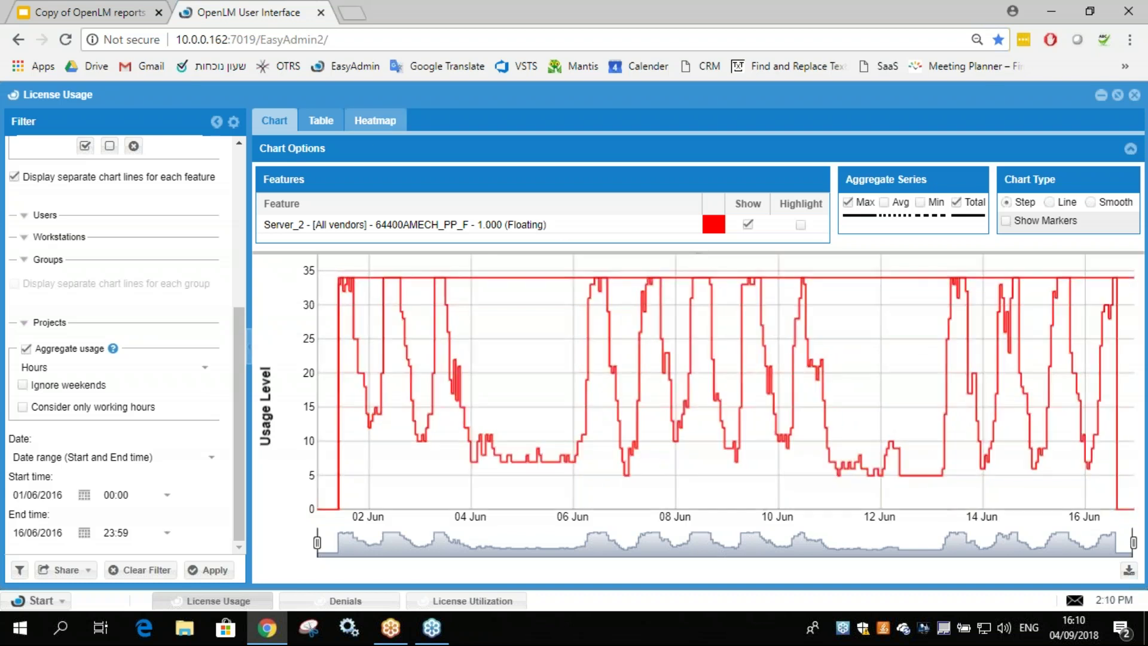
Examine the hourly heatmap of maximum license usage for 1–16 June 2016 and return to the usage chart
click(375, 123)
scroll(841, 347, down, 3)
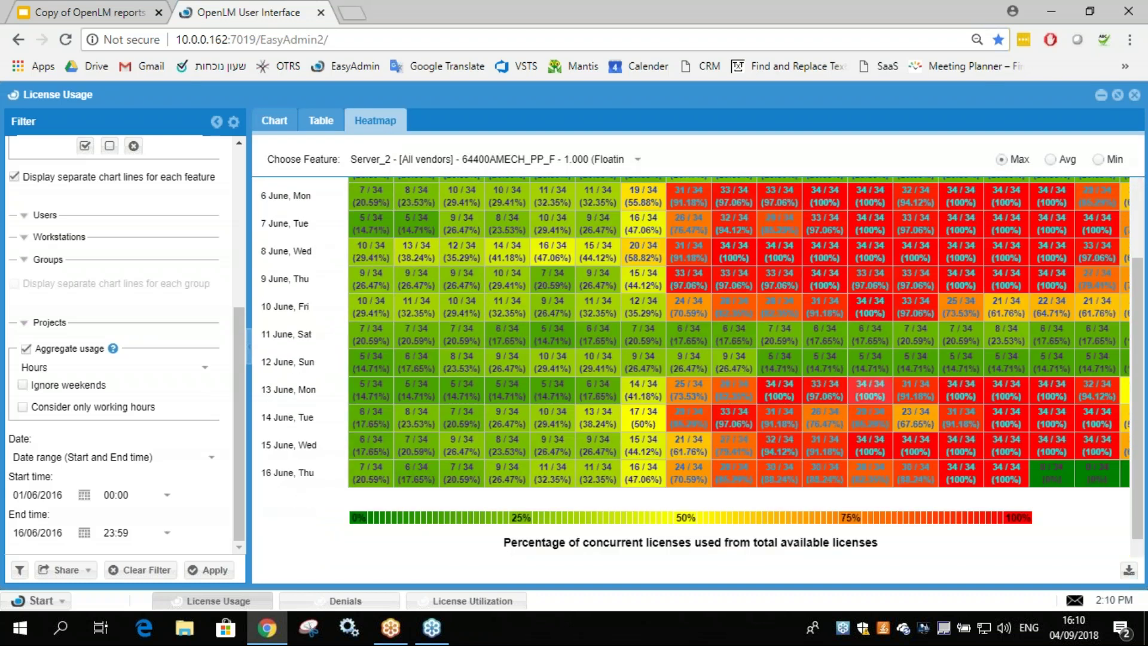
scroll(902, 378, up, 3)
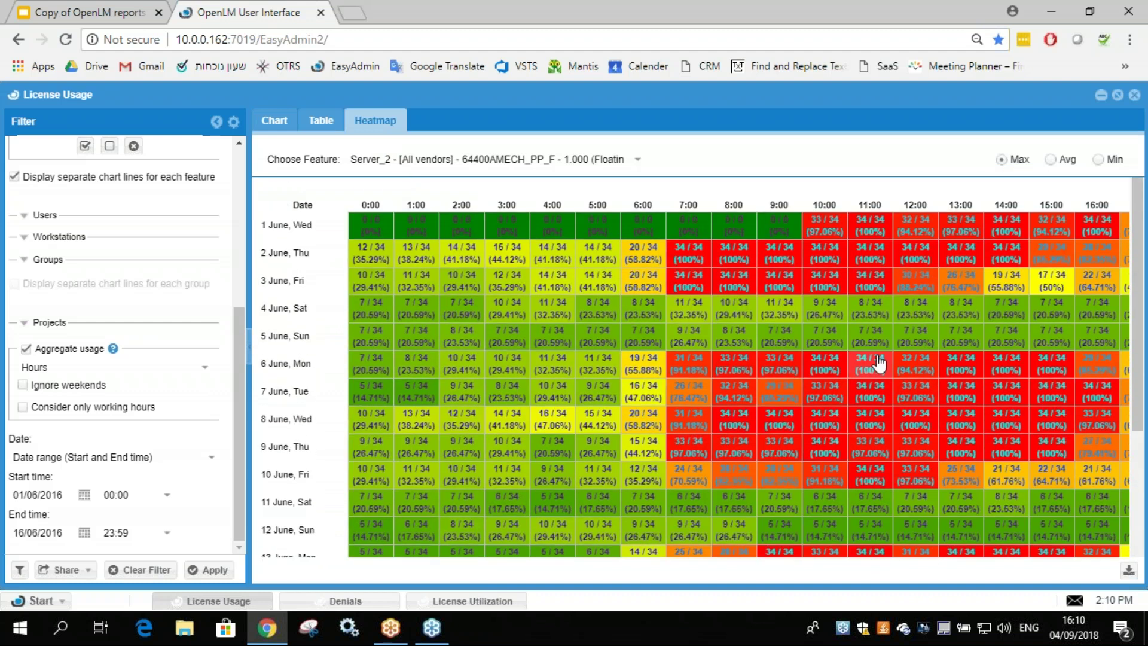
scroll(865, 251, down, 2)
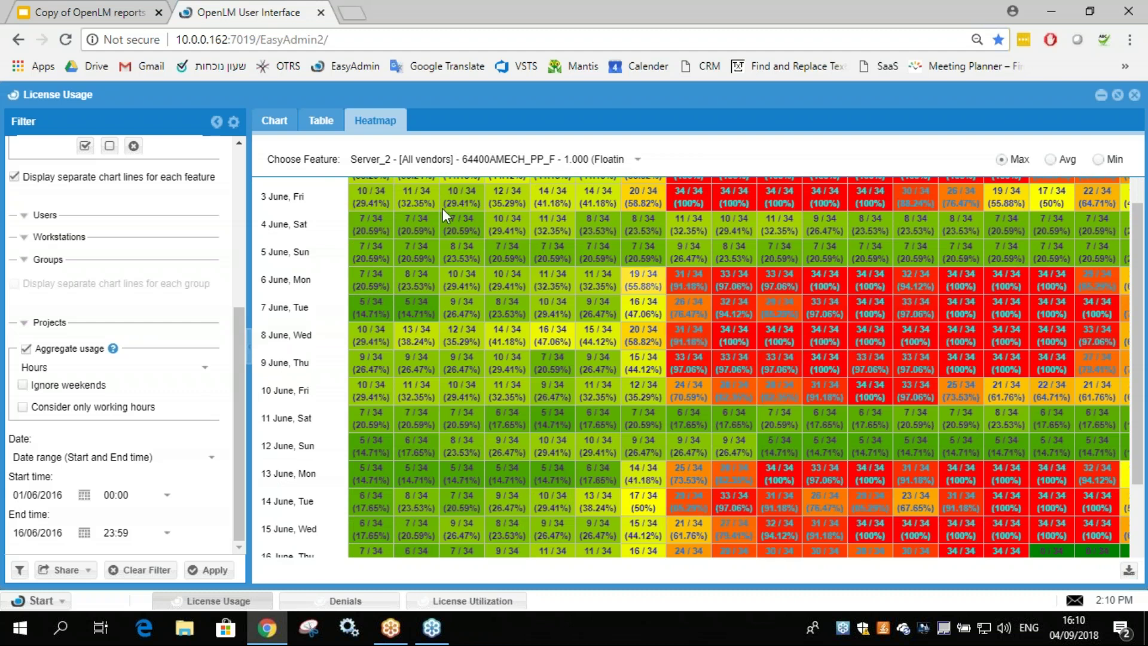
click(276, 122)
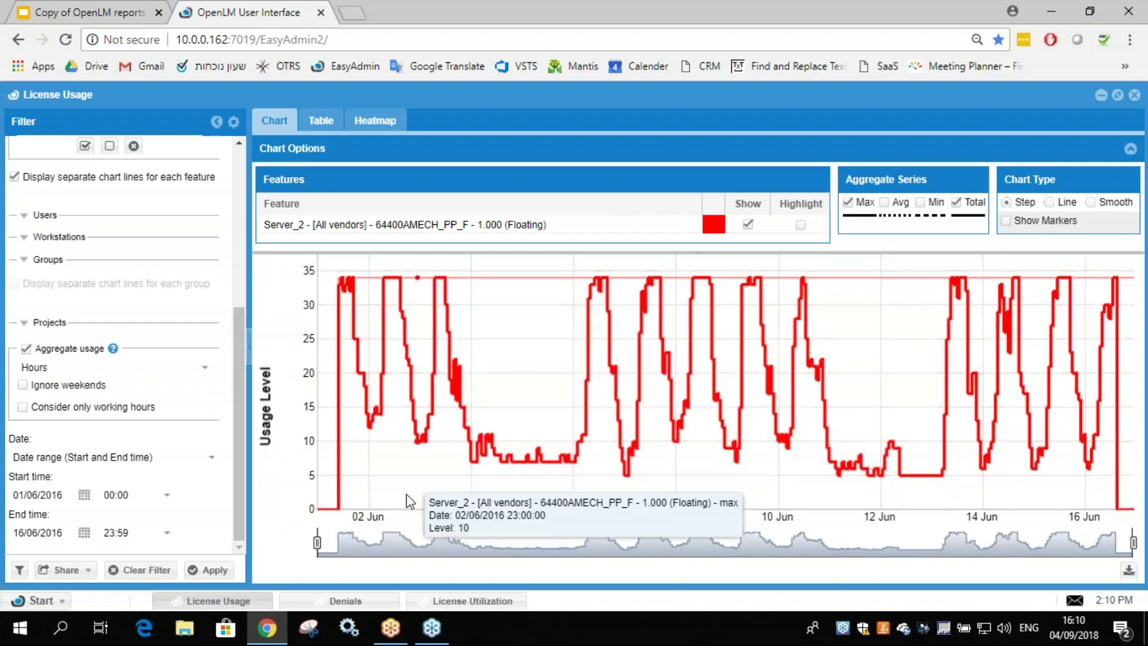
Reload the saved filter "Workshop Demo" and apply it to the License Usage report
click(325, 601)
click(247, 603)
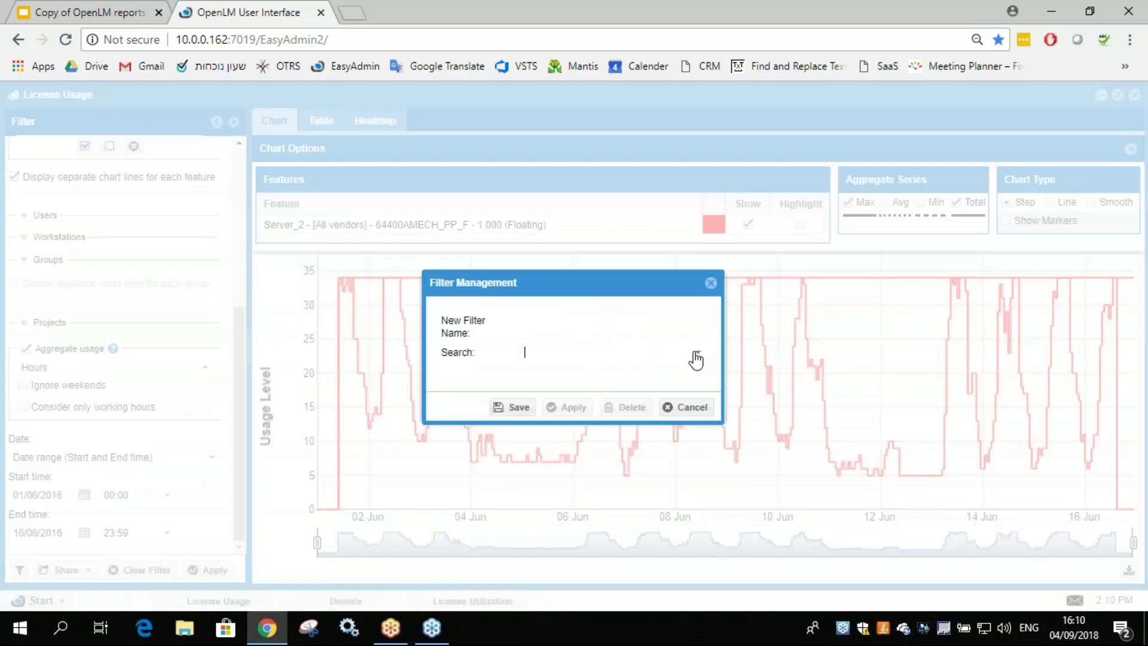
click(698, 352)
click(601, 441)
click(567, 408)
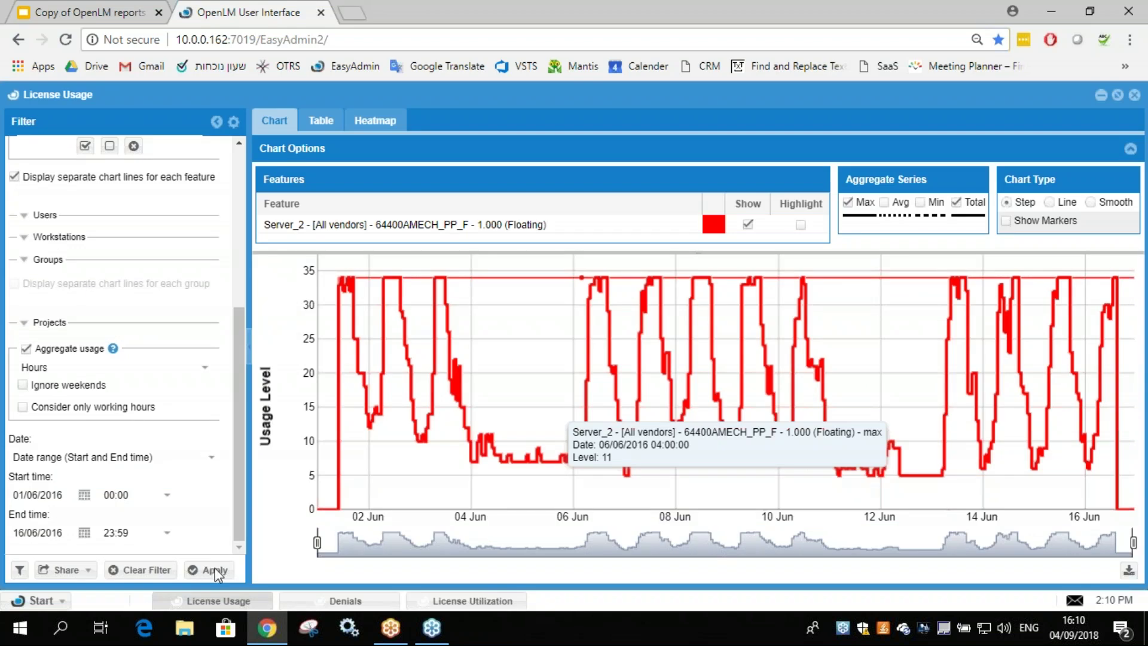
click(214, 568)
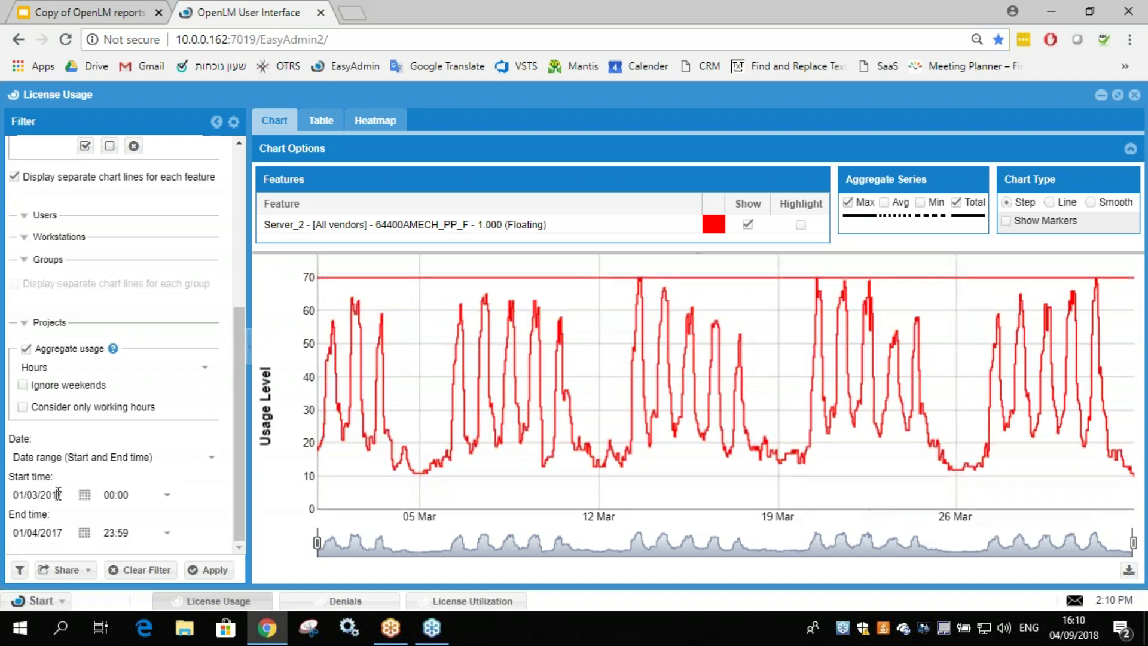
Compare the server, feature and date range in the License Usage filter with those in the Denials report's filter
double_click(45, 531)
scroll(87, 306, up, 5)
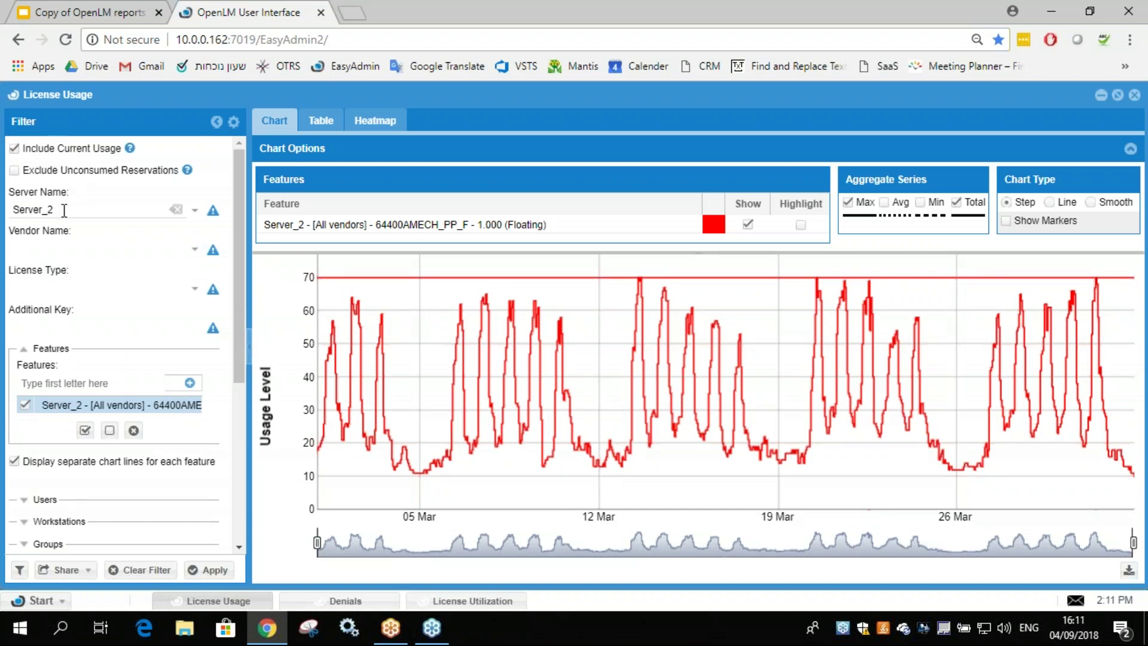
scroll(72, 251, down, 5)
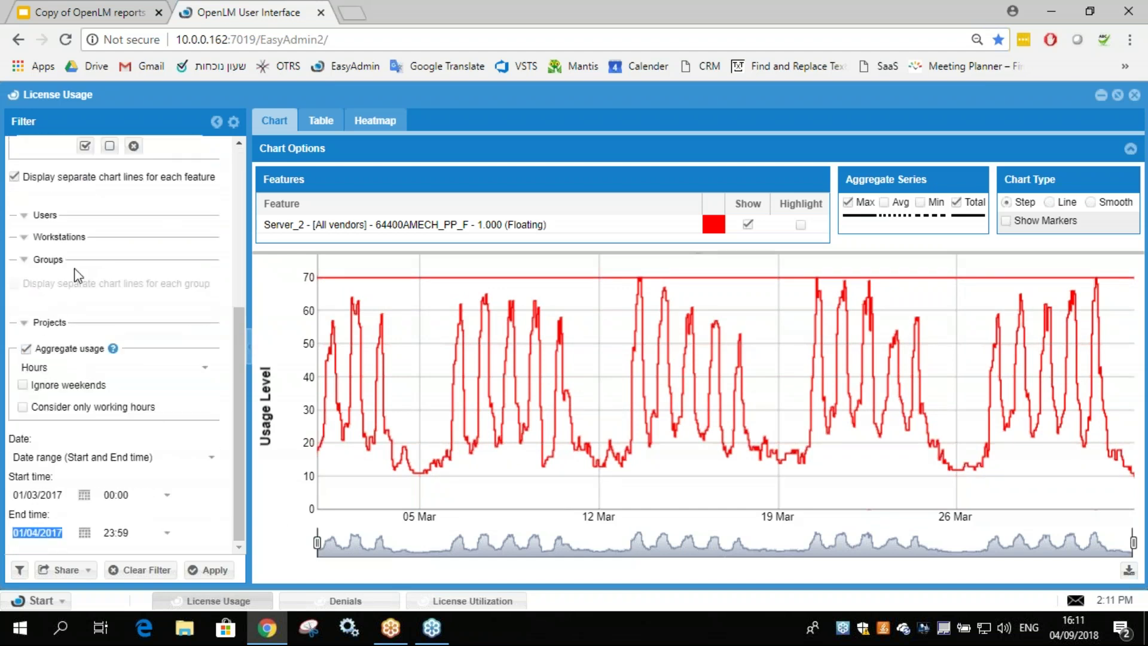
click(353, 602)
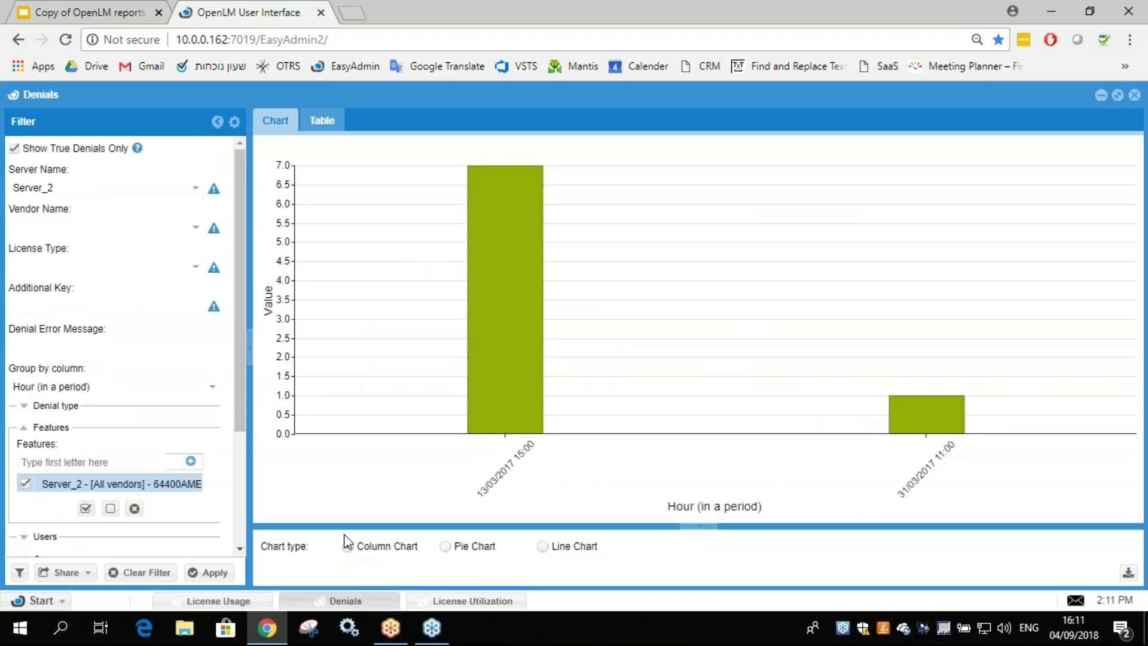
scroll(222, 440, down, 3)
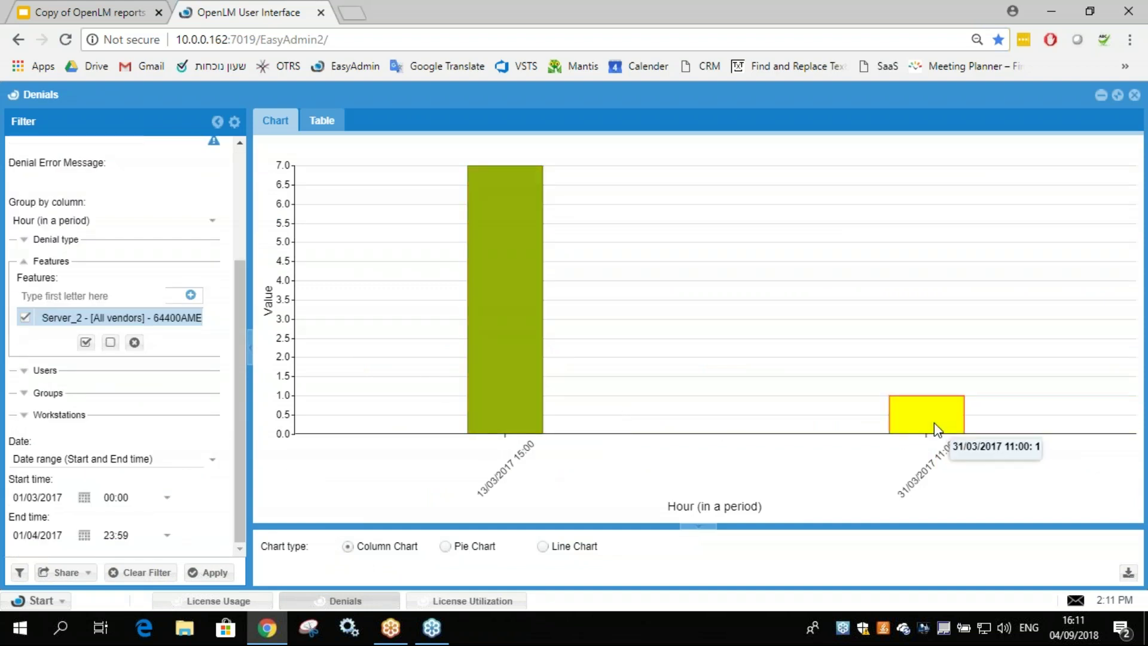
Compare the hourly denials on 13/03/2017 and 31/03/2017 with the usage peaks in the License Usage chart
click(221, 603)
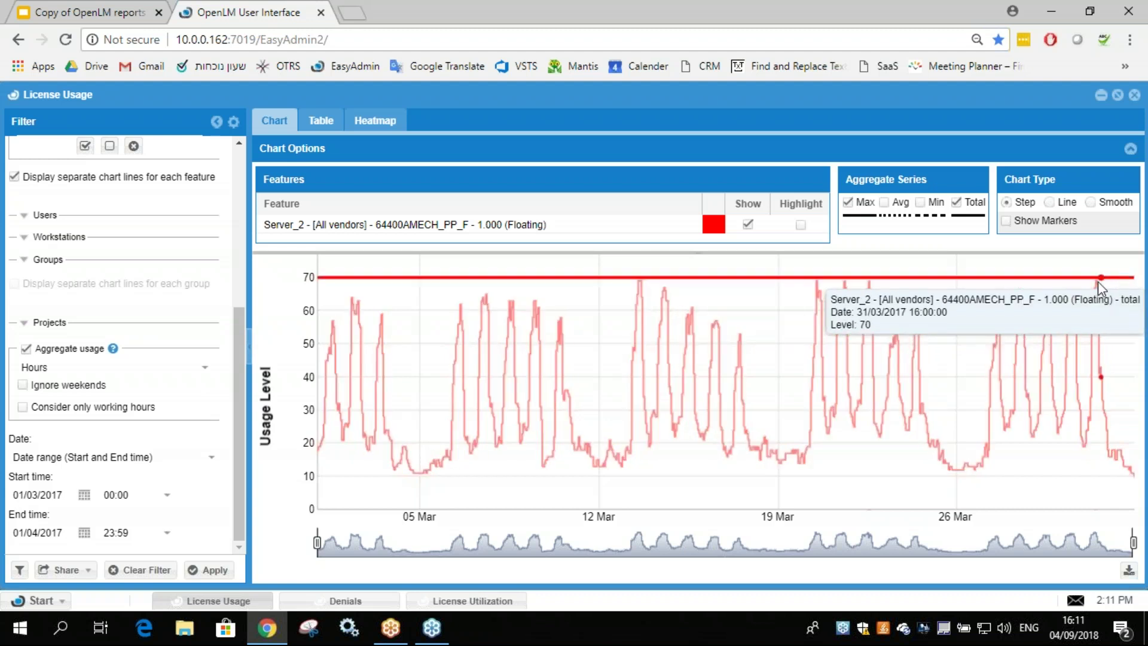
click(346, 600)
mouse_move(541, 226)
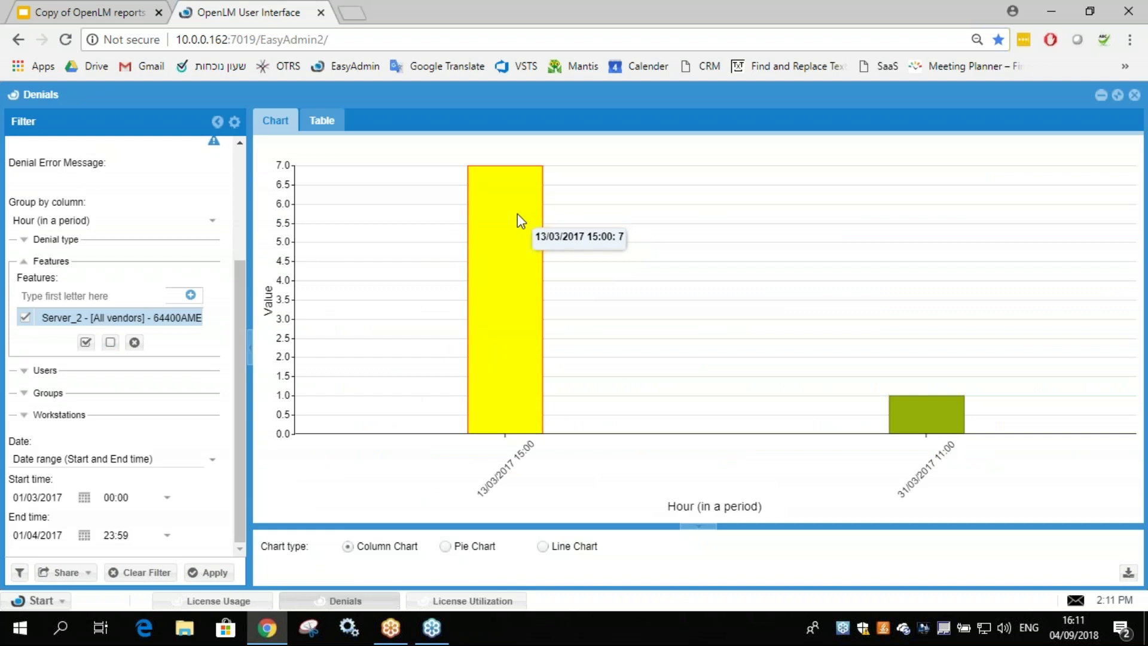
click(219, 600)
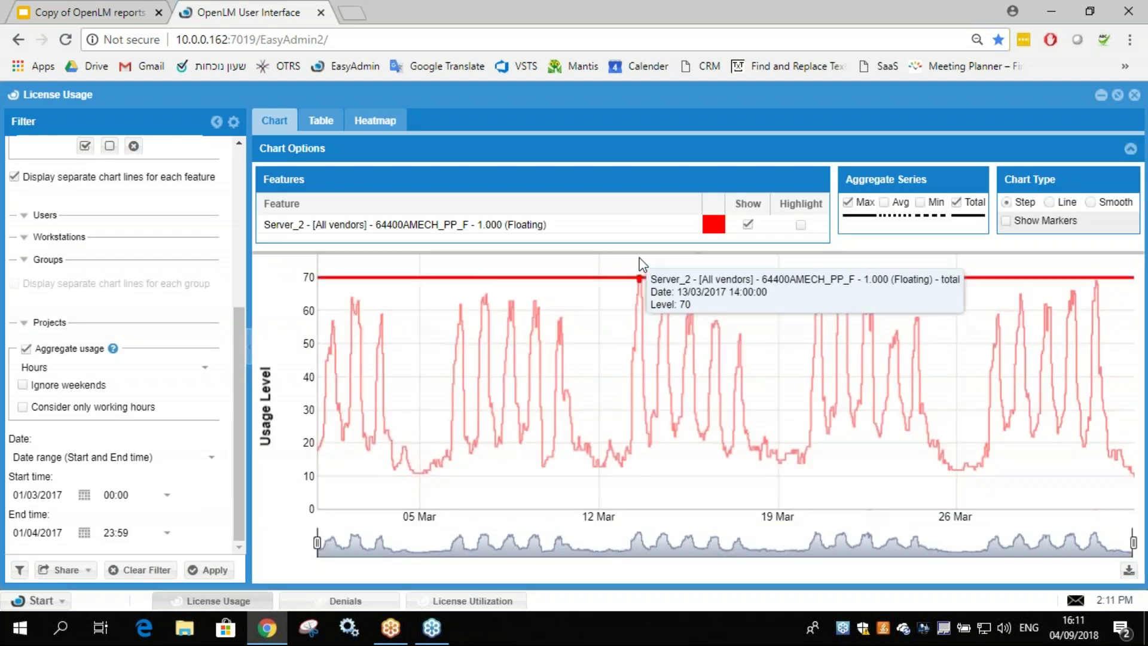
click(375, 601)
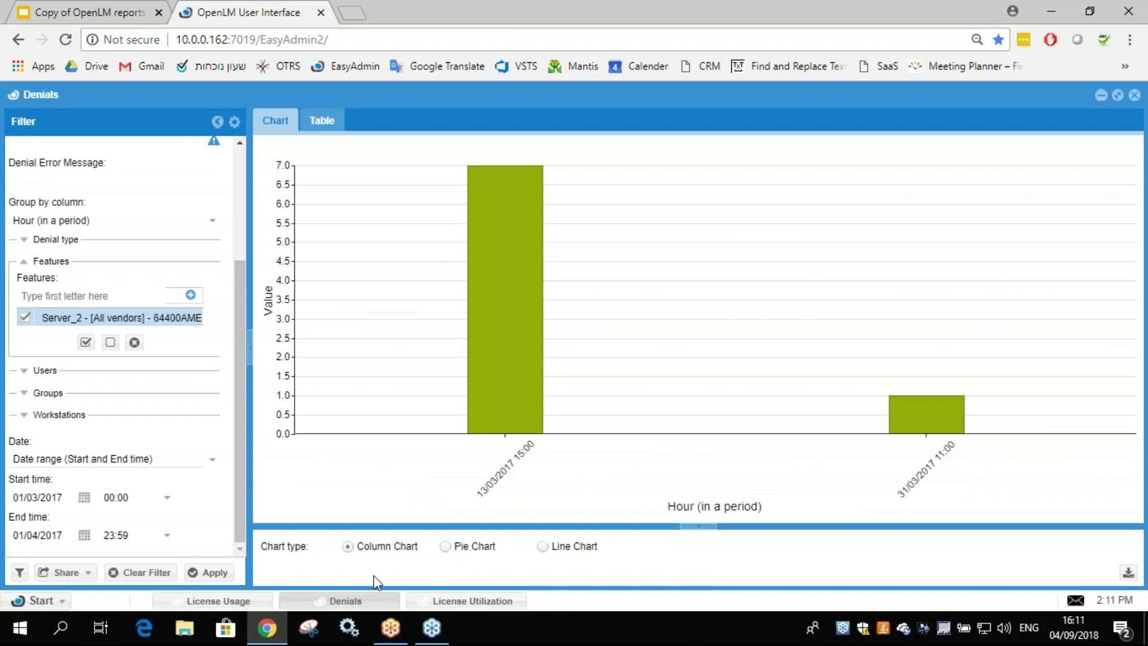
mouse_move(937, 422)
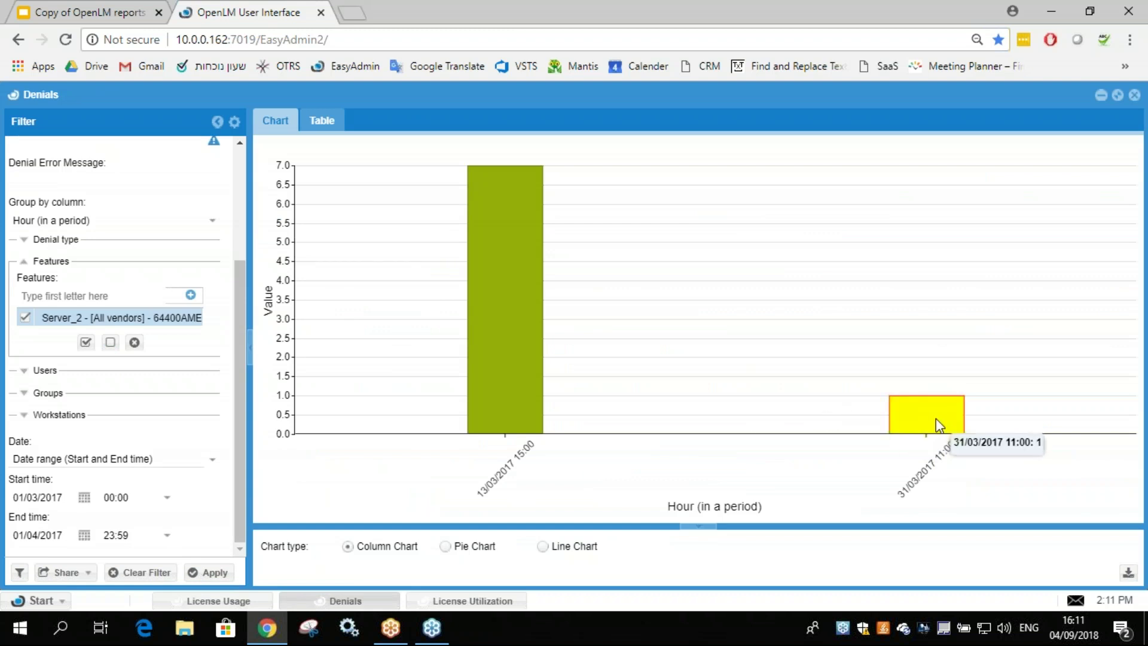
click(239, 601)
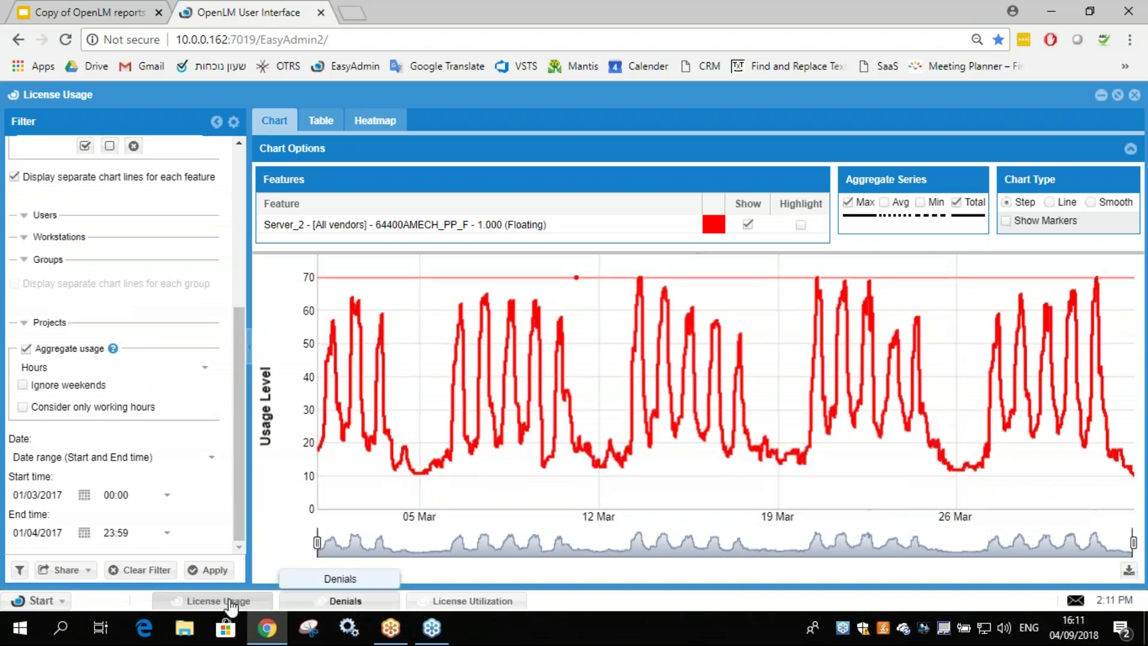
click(370, 603)
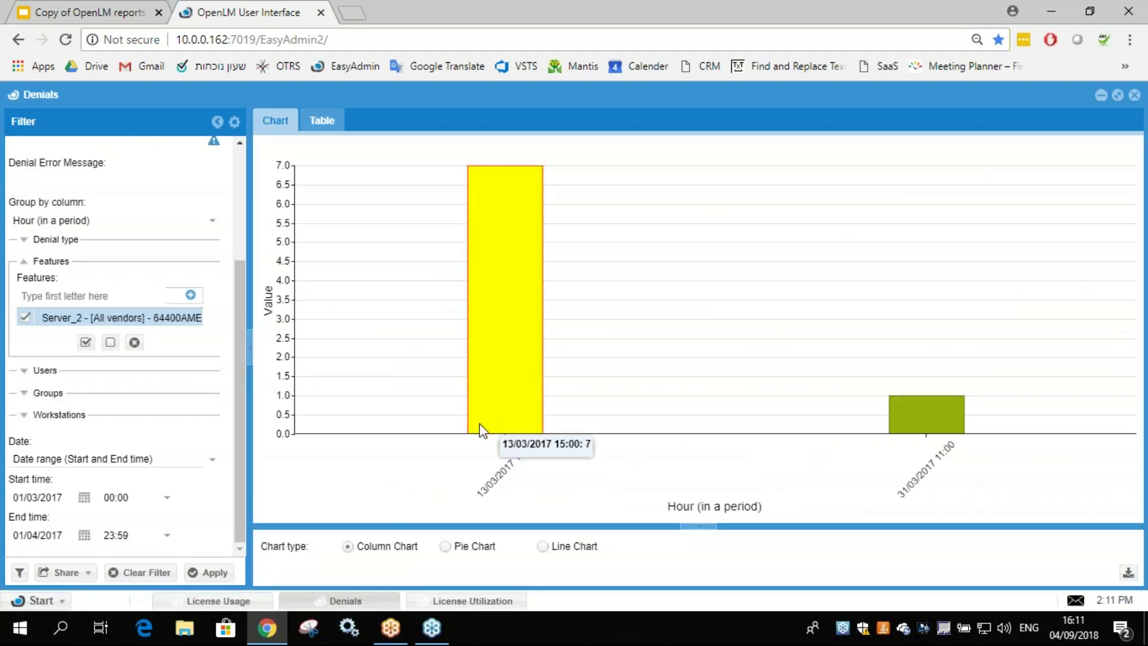
Compare the hourly March 2017 license usage chart and heatmap with the denials on 13/03/2017 and 31/03/2017
click(230, 608)
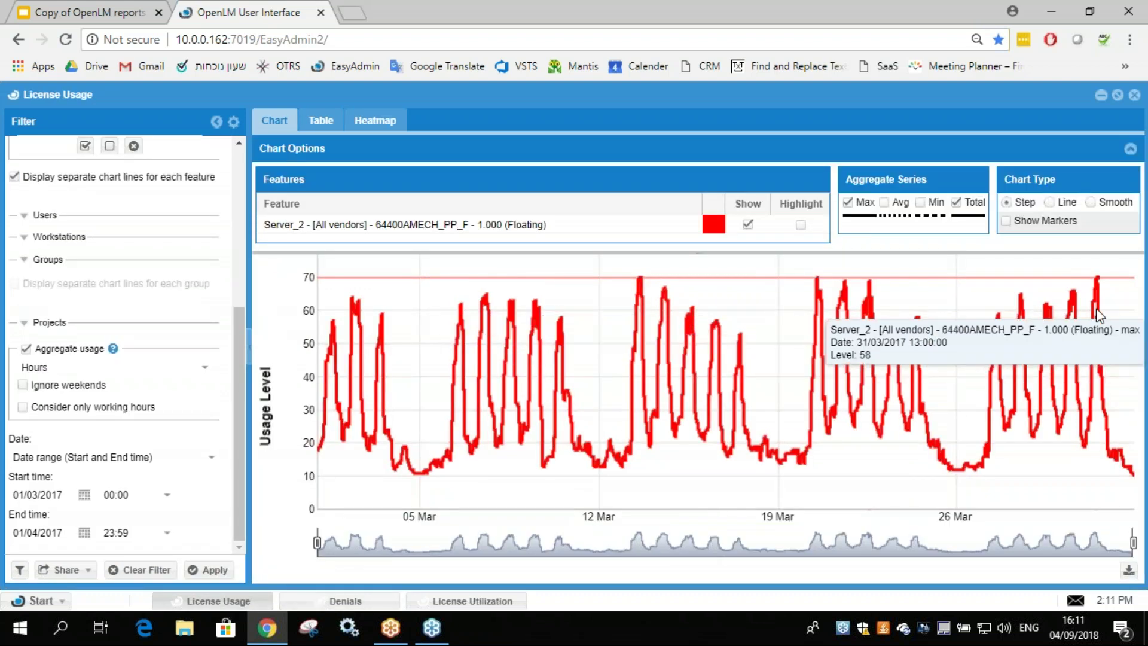
click(375, 120)
scroll(269, 479, down, 3)
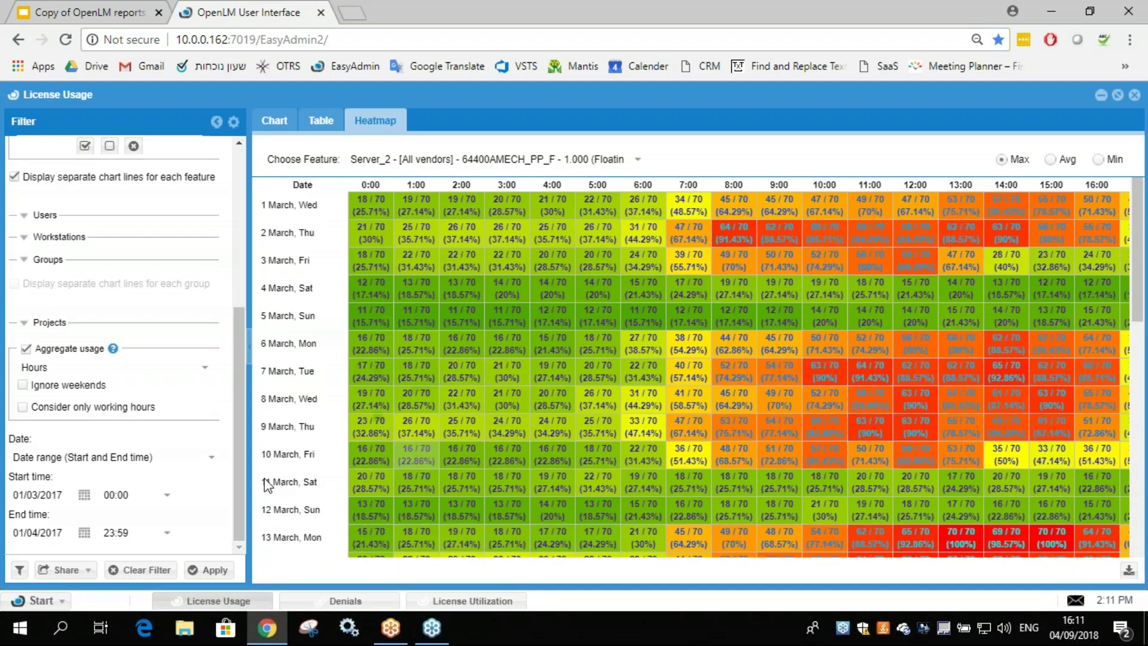
click(342, 601)
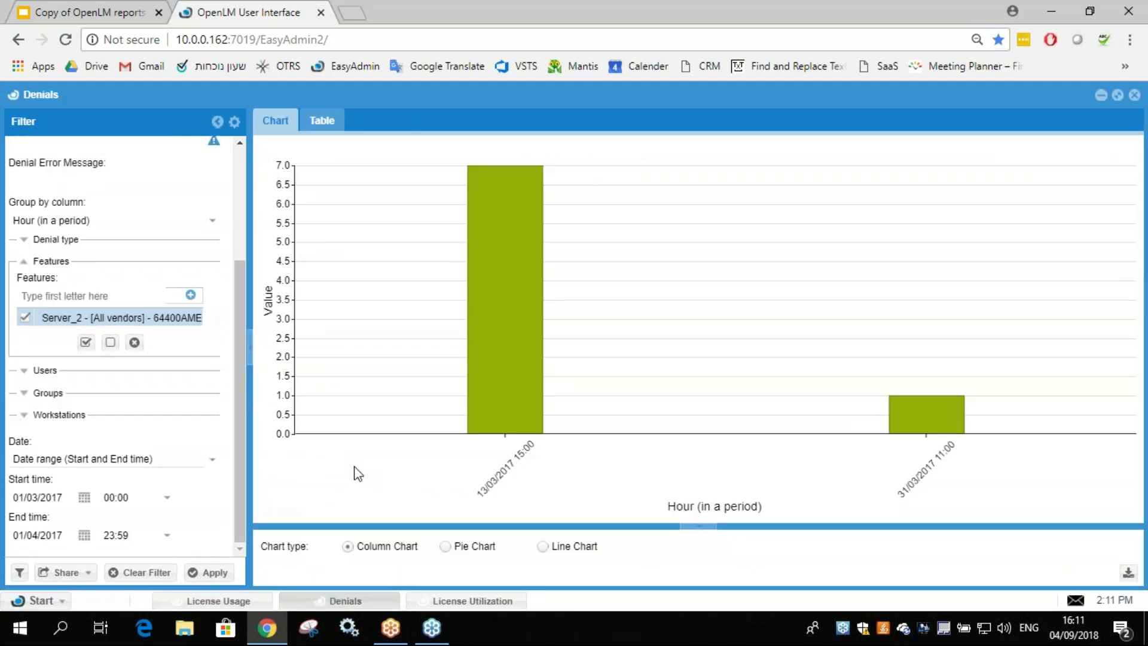
mouse_move(928, 412)
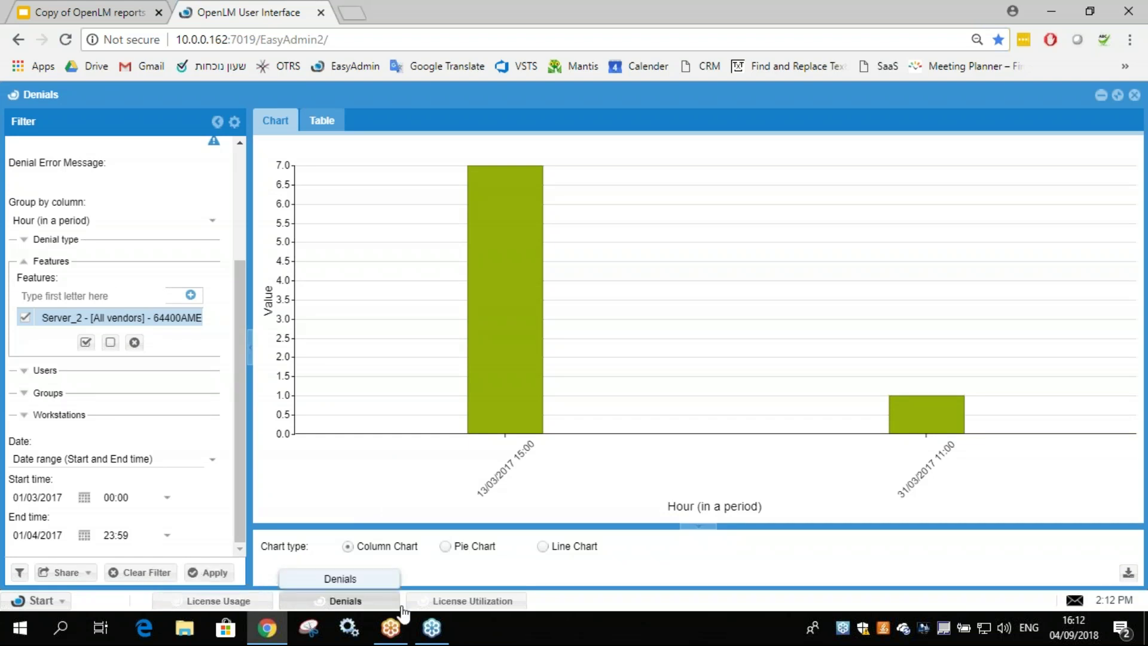
Find License Utilization among the management reports and examine its aggregated usage curve for Server_2 in March 2017
click(471, 603)
click(289, 603)
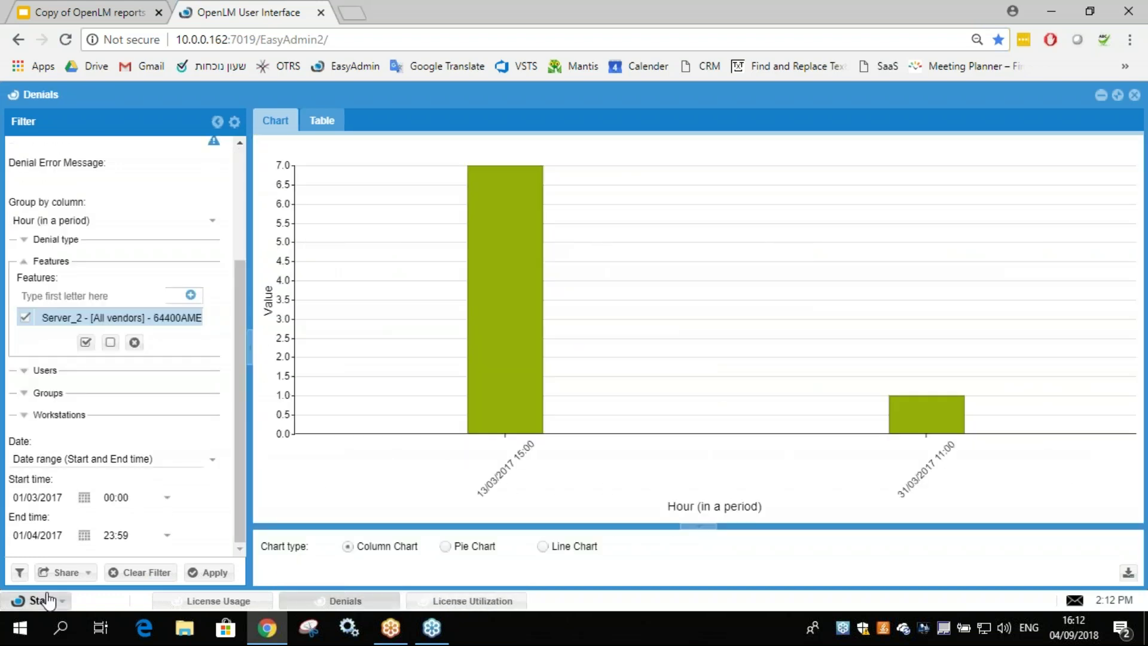
click(42, 601)
mouse_move(66, 481)
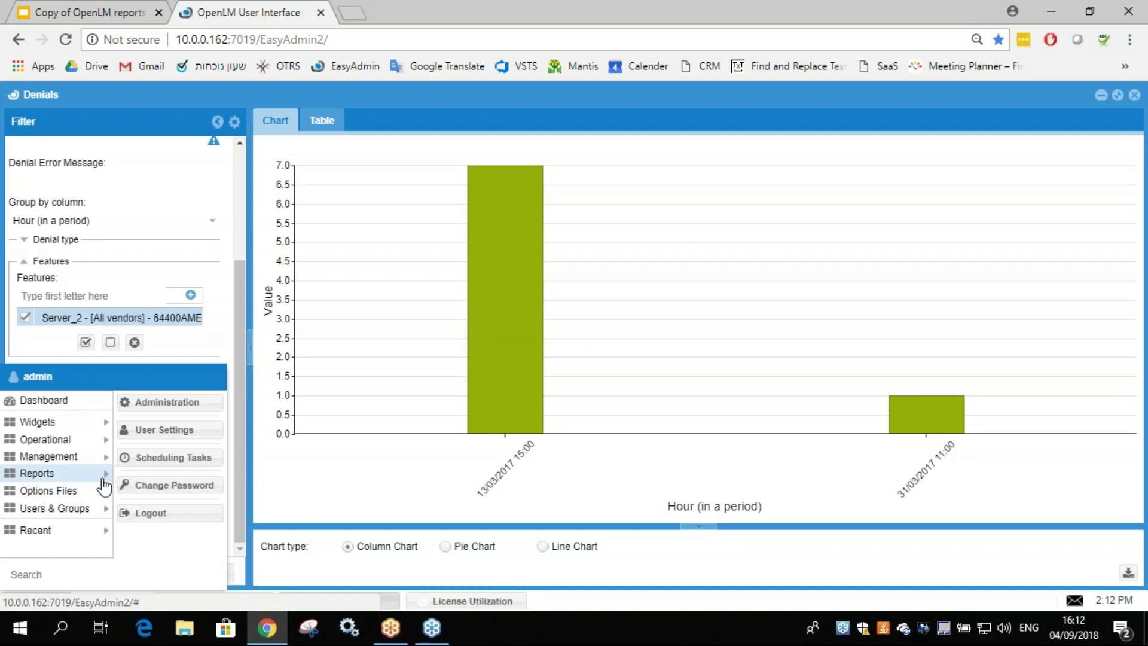
mouse_move(102, 477)
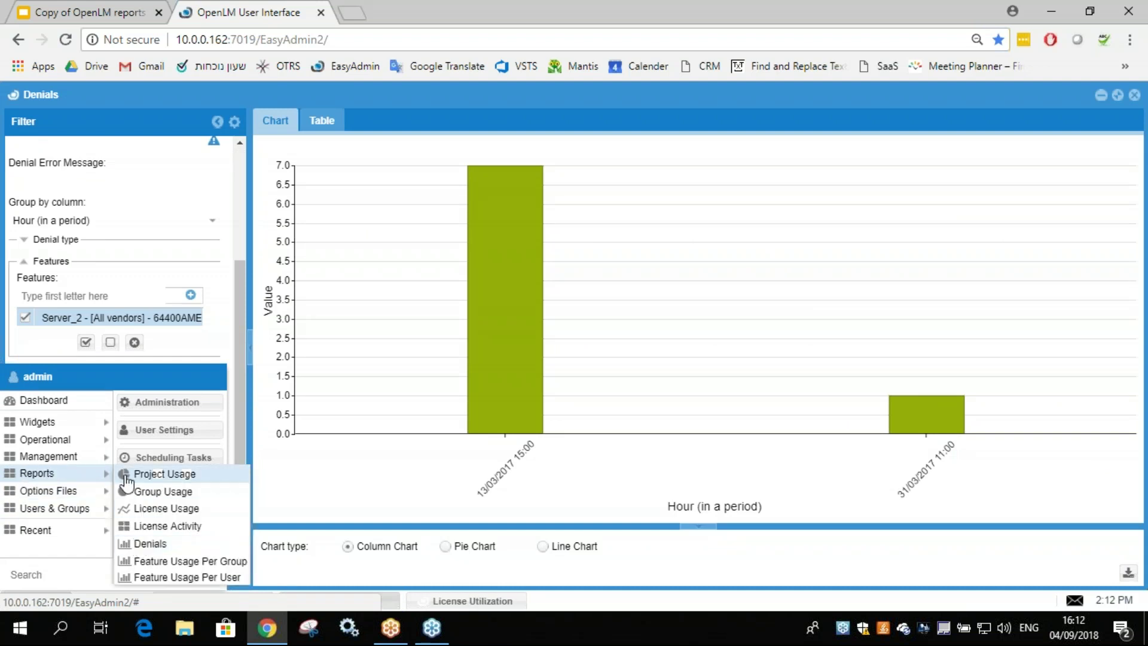
mouse_move(45, 459)
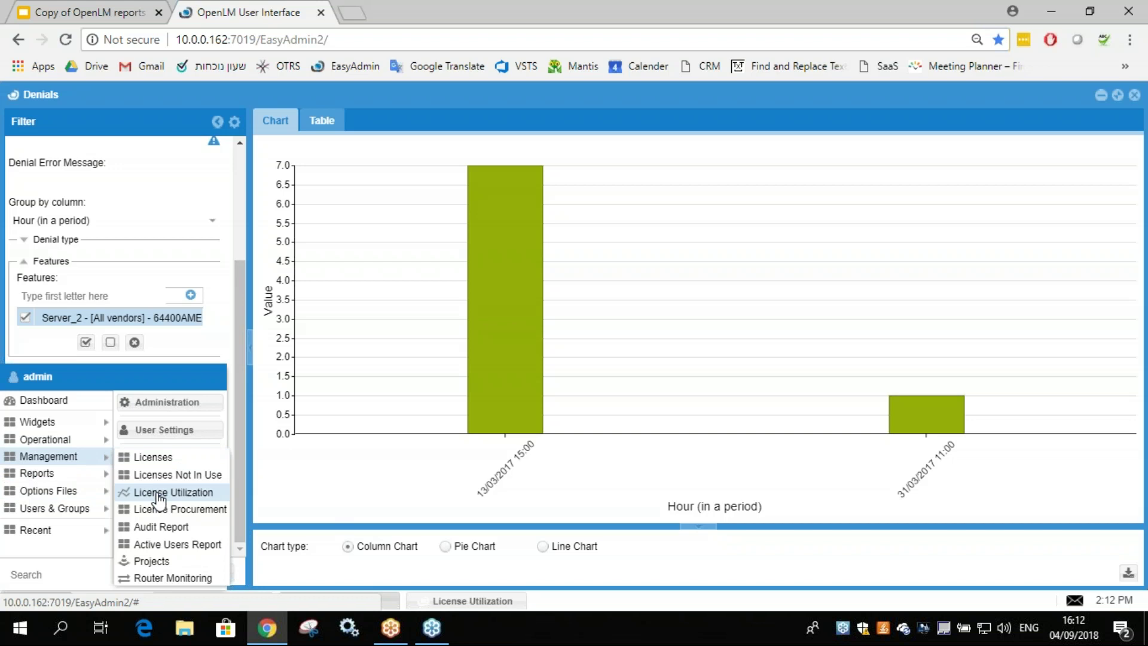
click(430, 601)
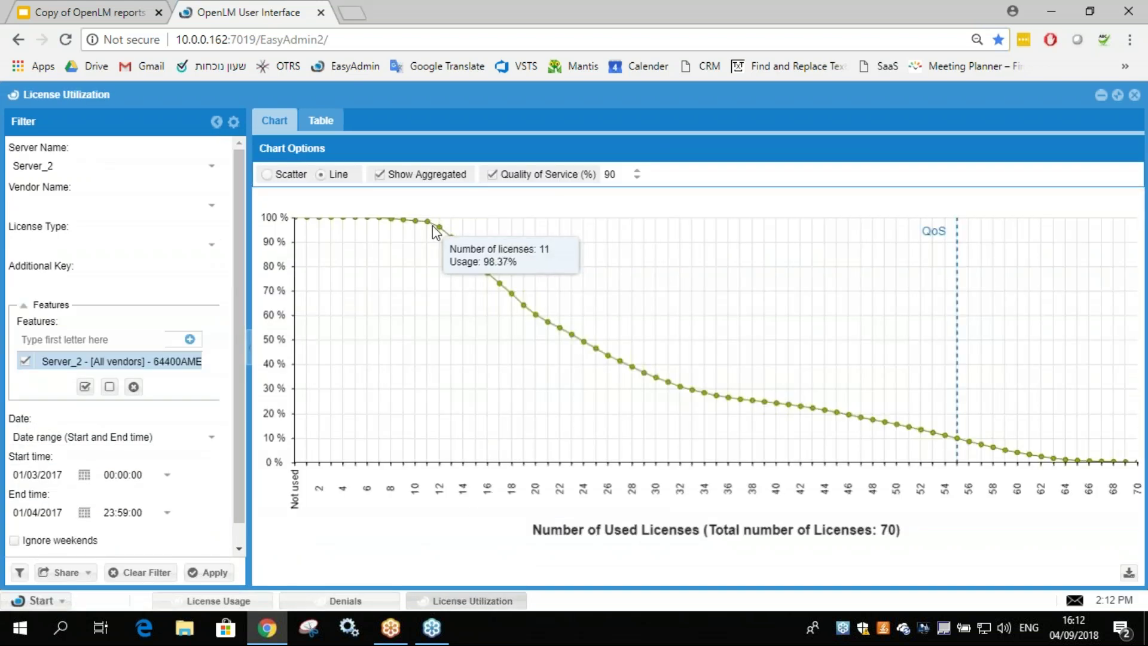
mouse_move(525, 310)
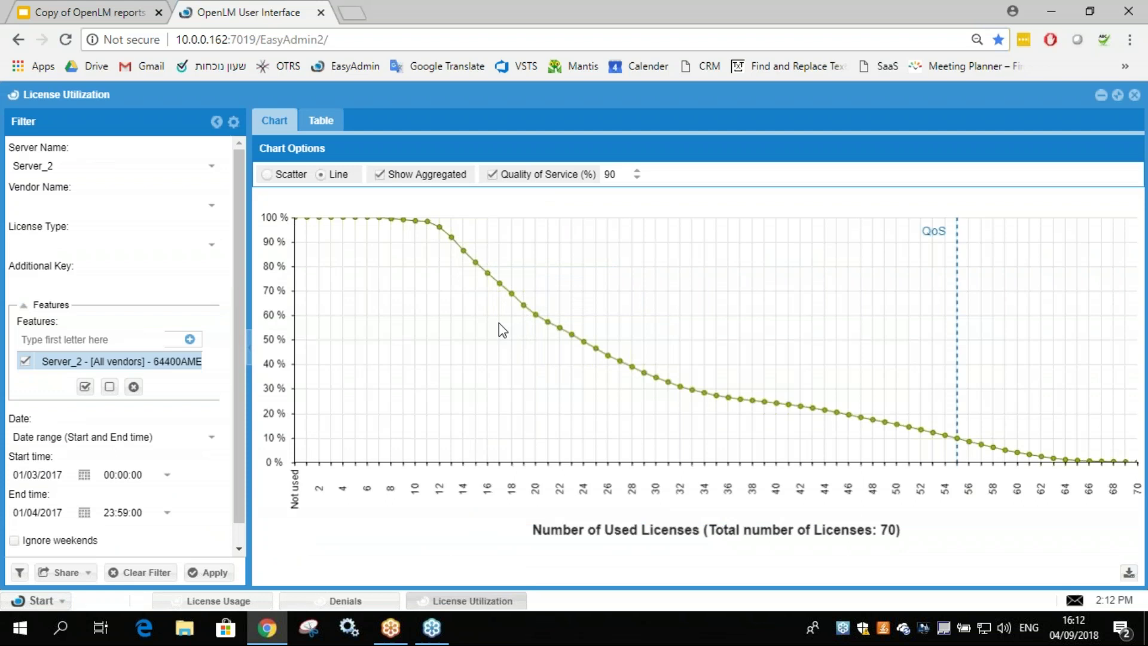
mouse_move(508, 280)
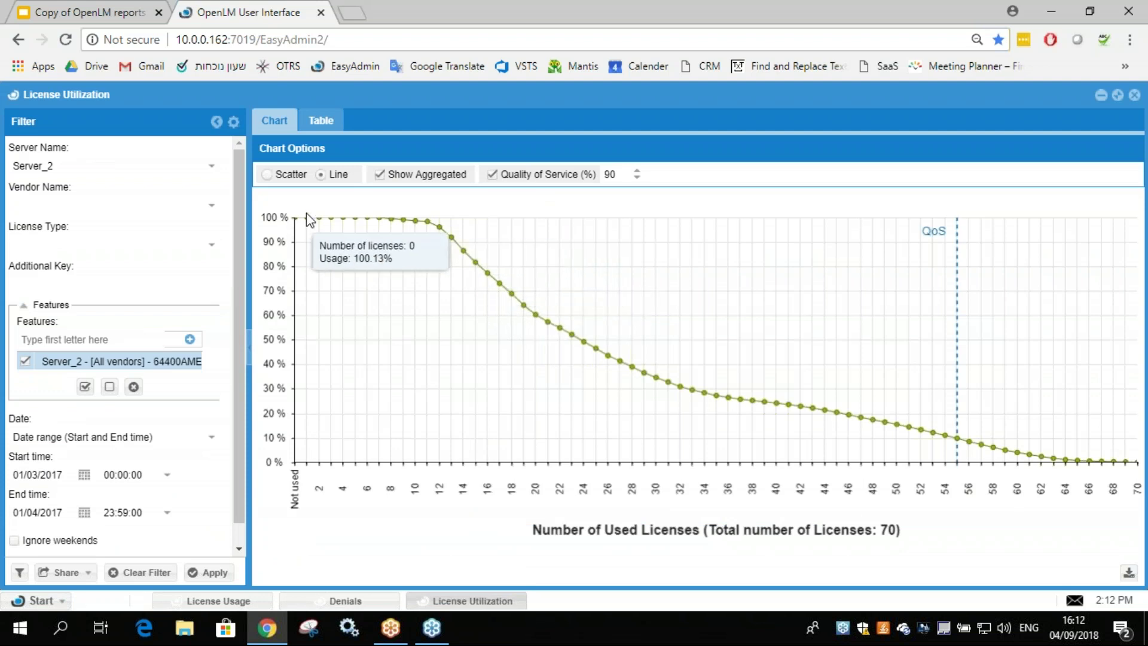
Turn off aggregation in the License Utilization chart and examine the usage percentage for individual numbers of licenses
click(382, 176)
click(380, 175)
click(380, 174)
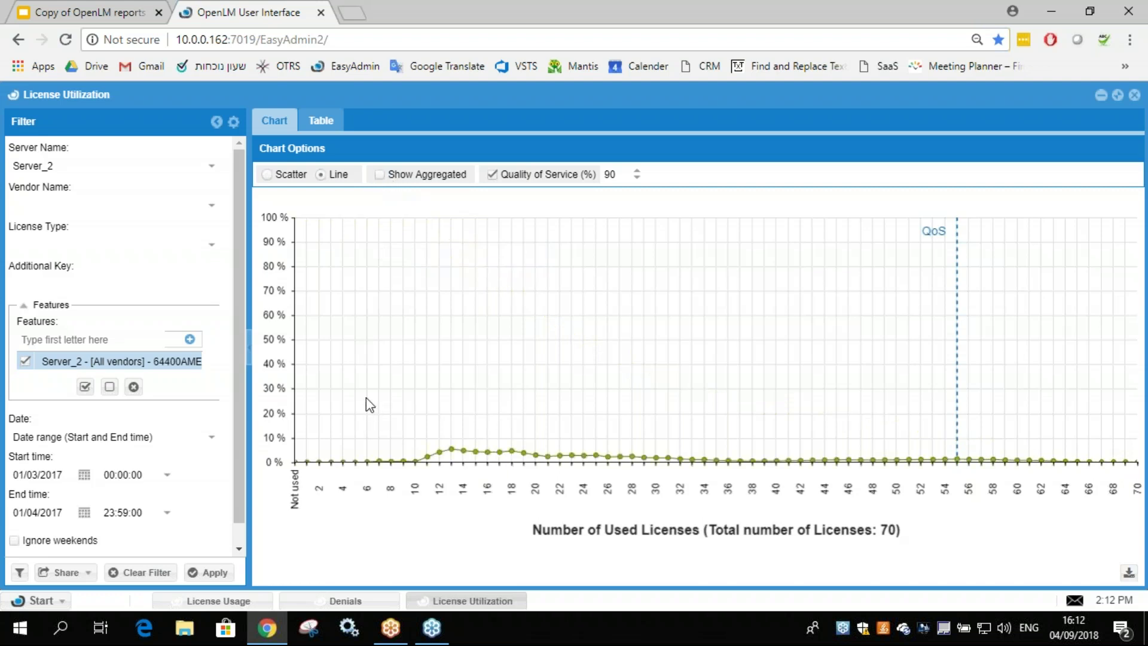
mouse_move(319, 462)
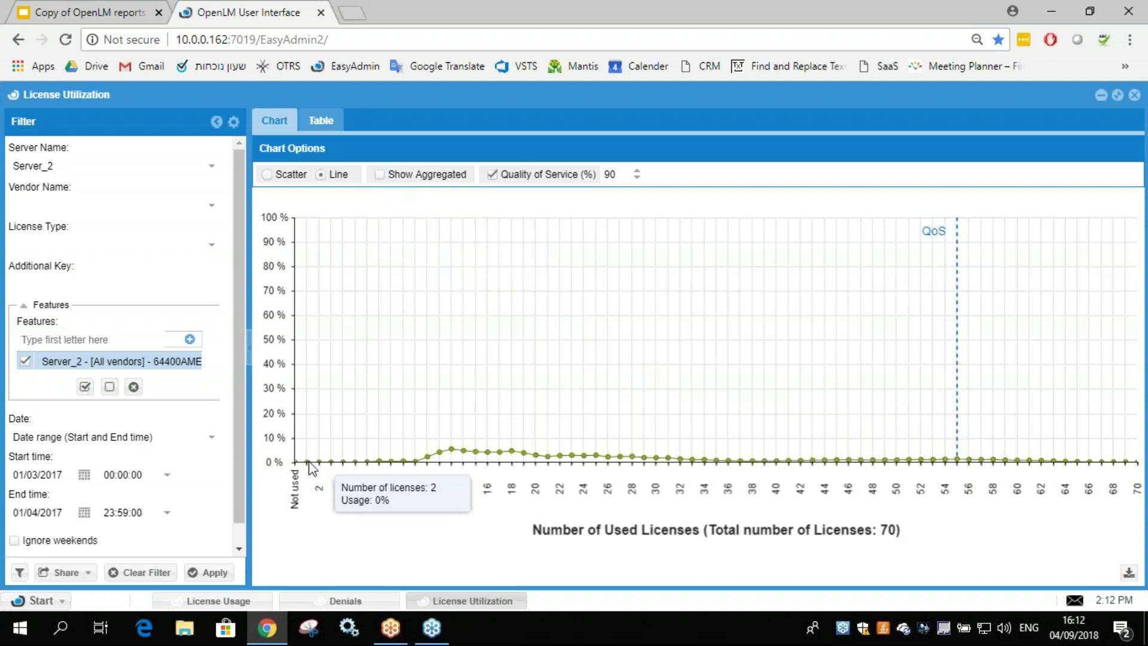
scroll(55, 448, down, 1)
double_click(53, 489)
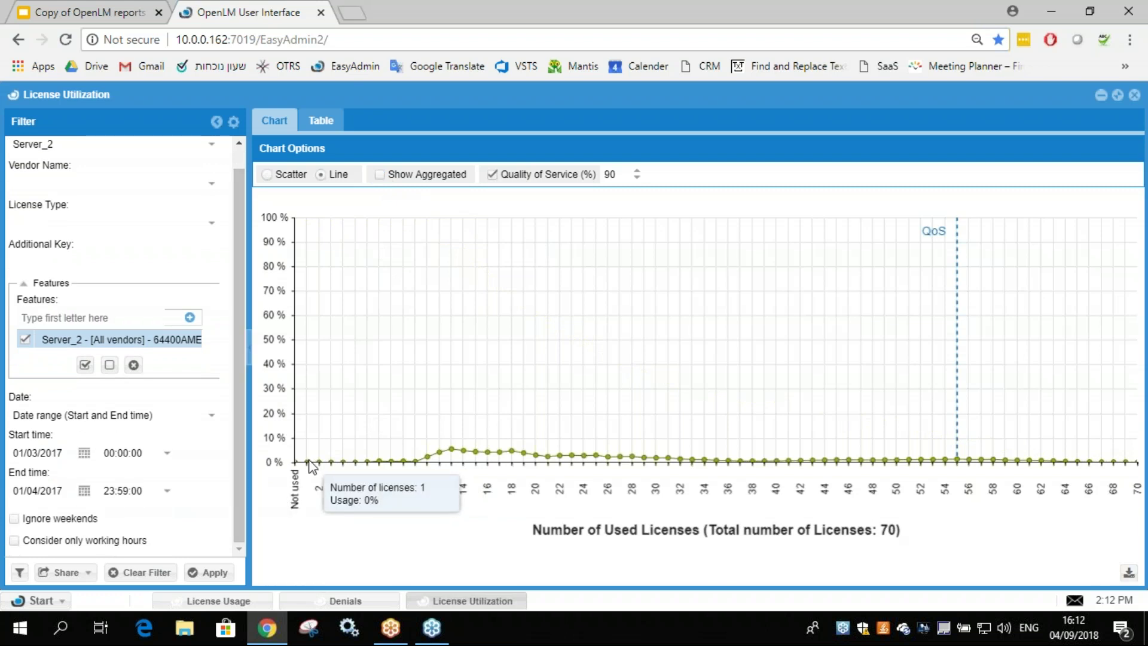
mouse_move(428, 458)
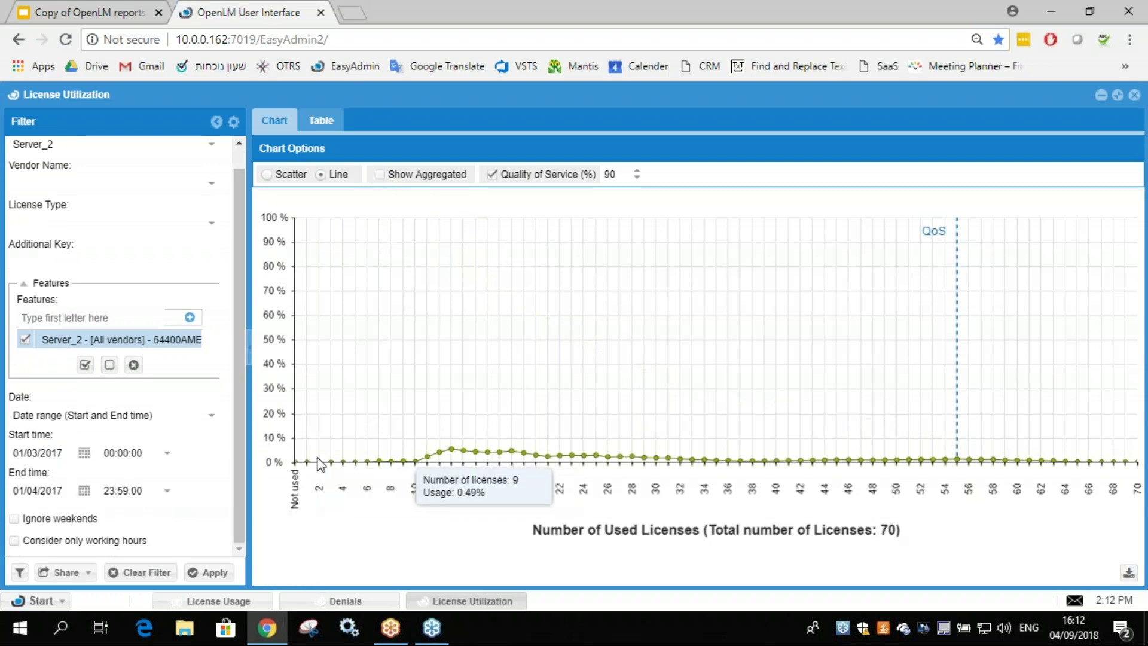
mouse_move(299, 462)
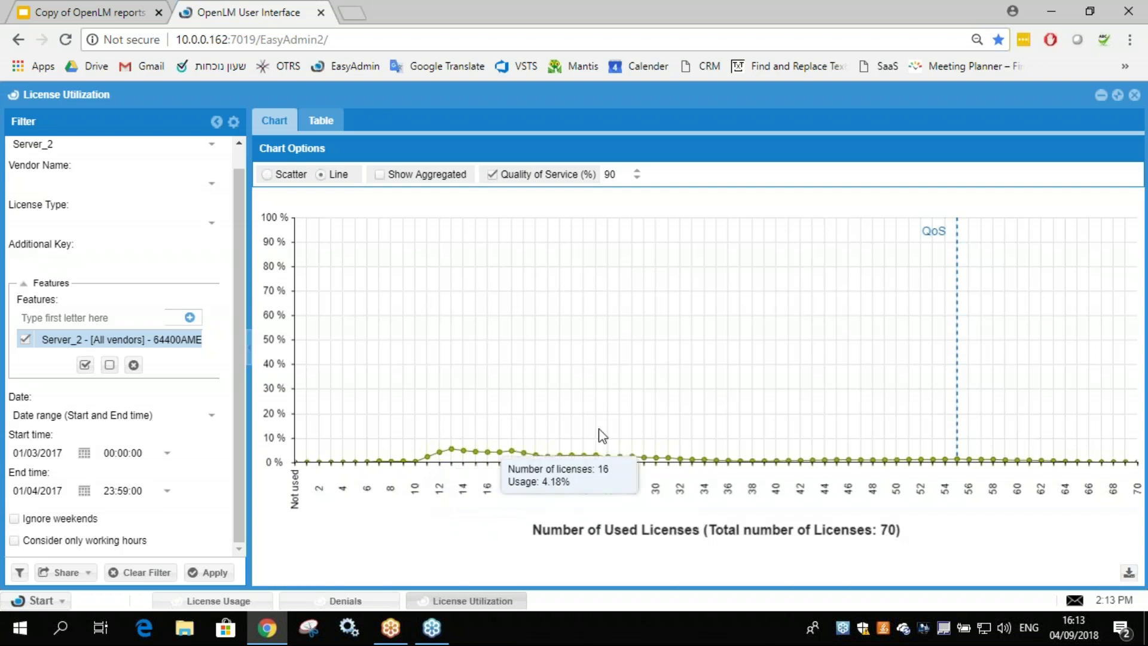
Show the aggregated License Utilization curve again and examine its usage percentages from the first license up to the QoS line
click(380, 174)
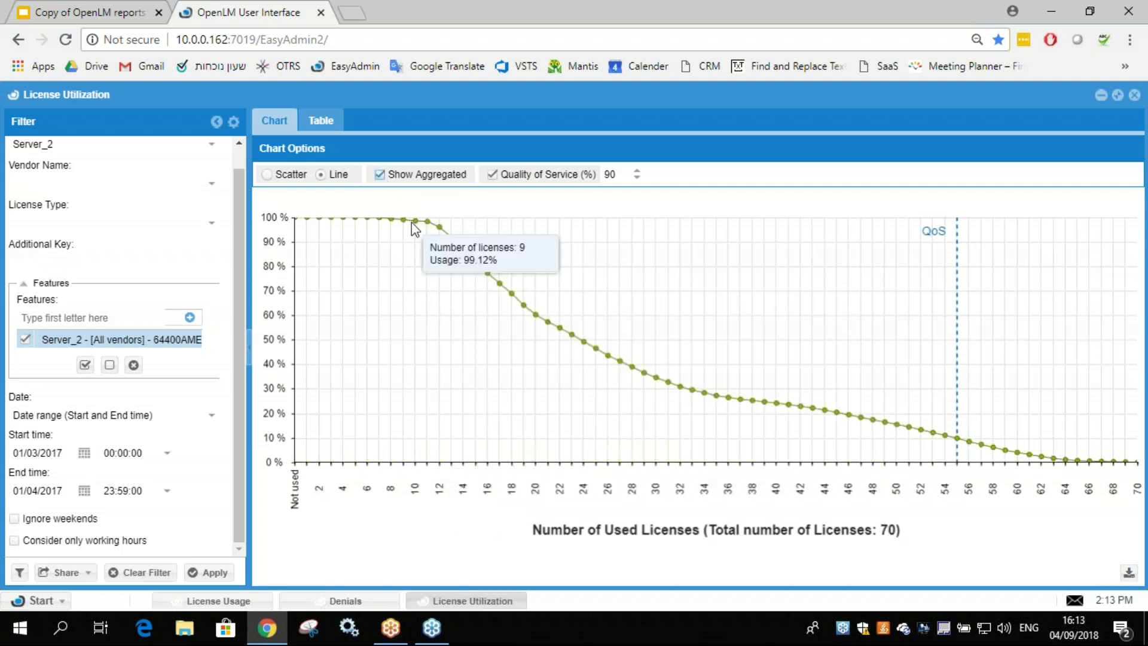
mouse_move(293, 223)
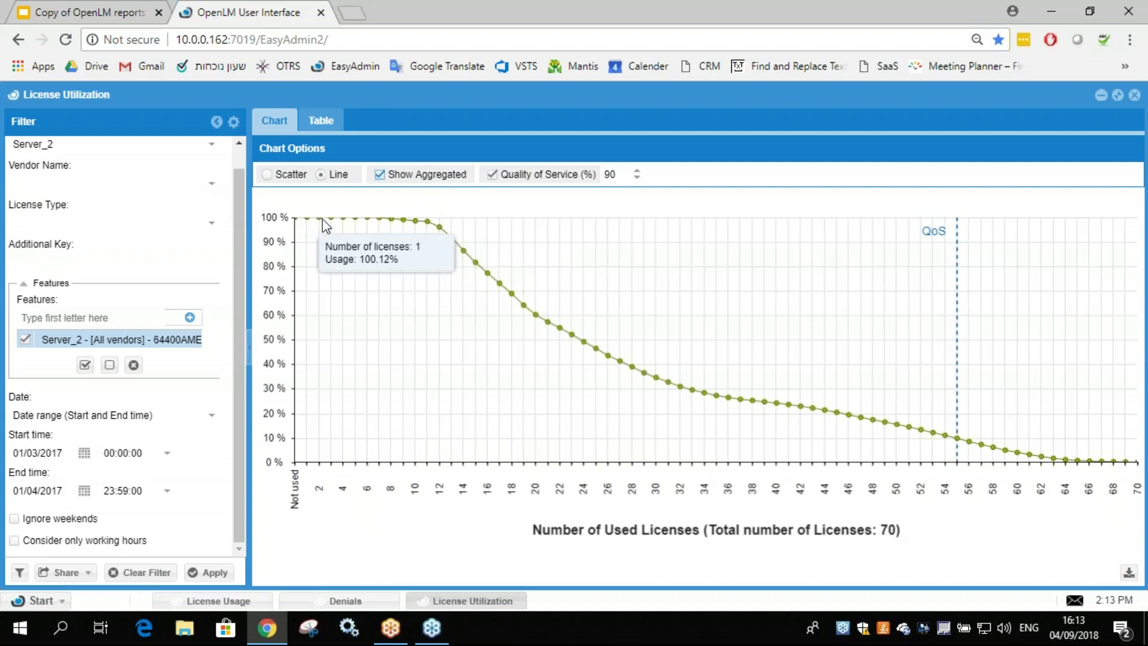
mouse_move(503, 287)
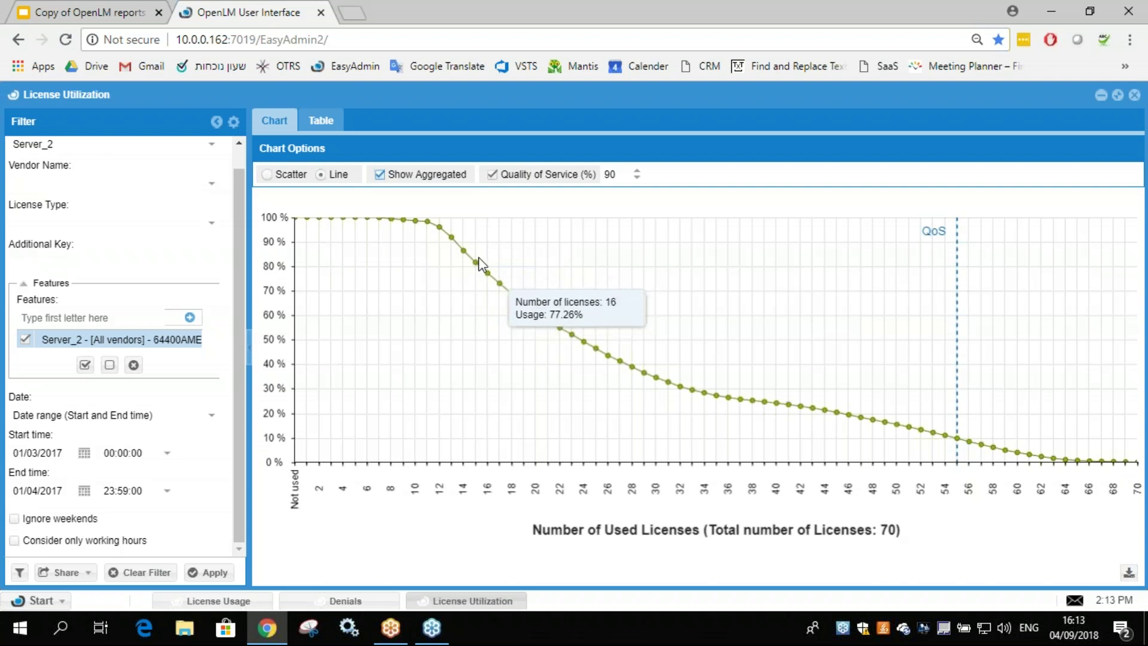
mouse_move(541, 312)
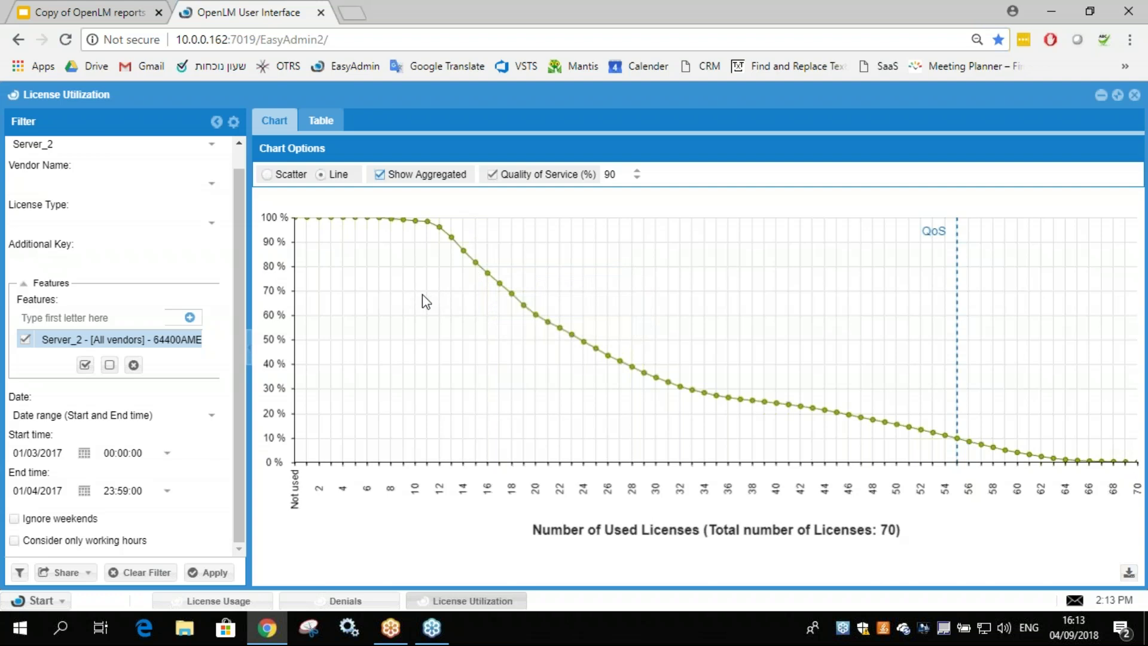
mouse_move(954, 450)
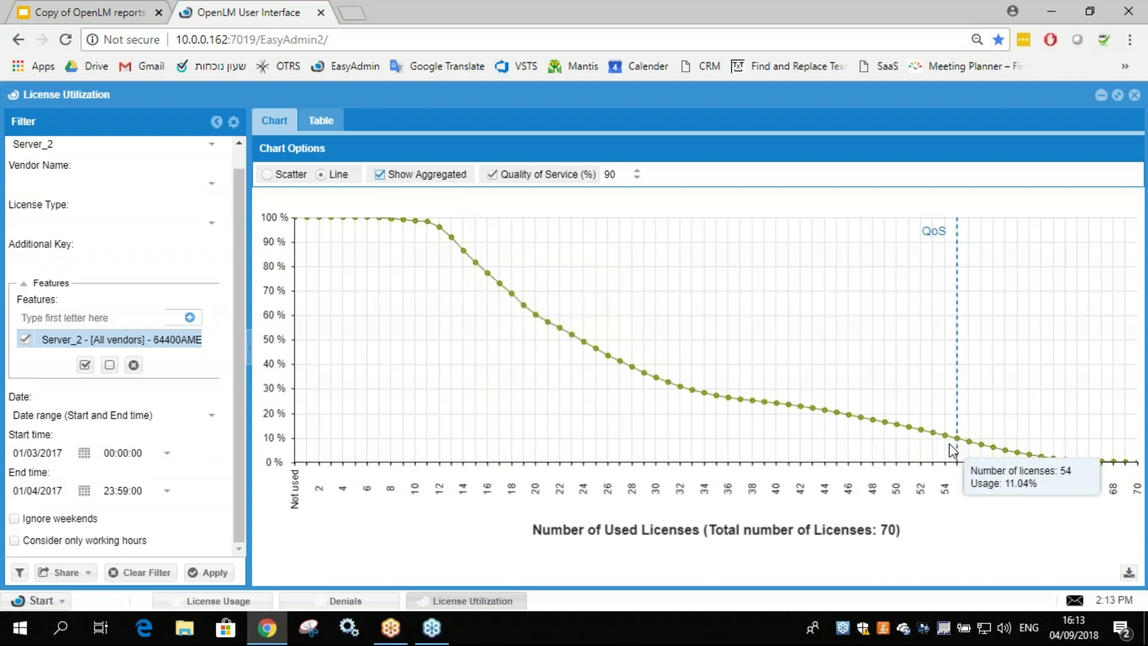
Set the Quality of Service of the License Utilization chart to 95%
double_click(609, 175)
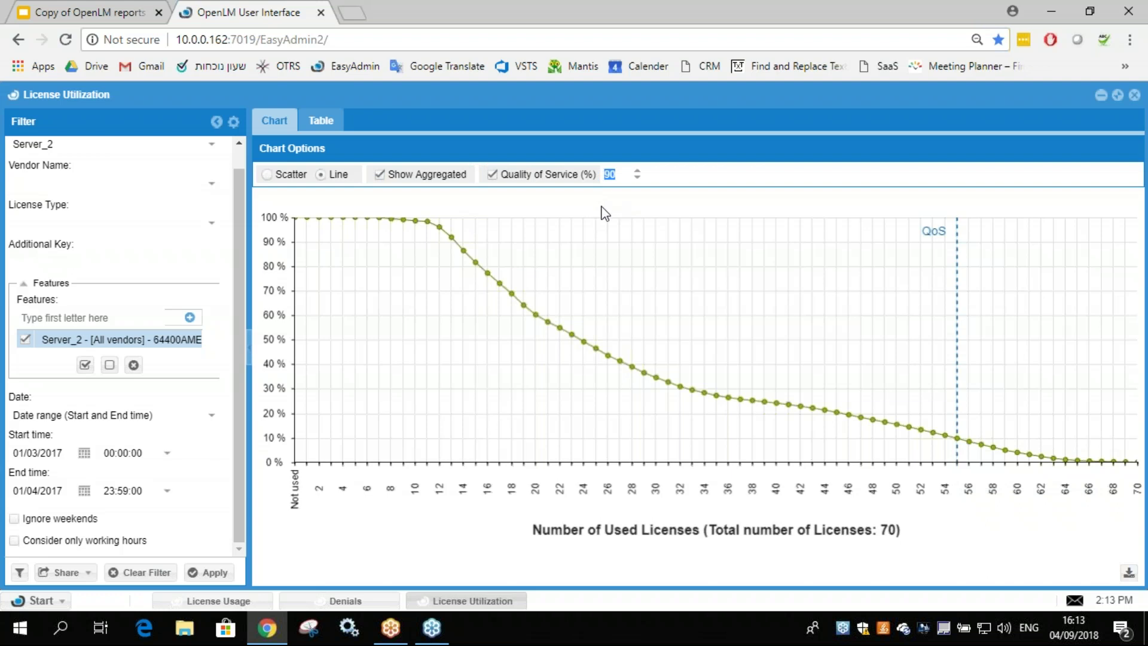
text(95)
mouse_move(1024, 465)
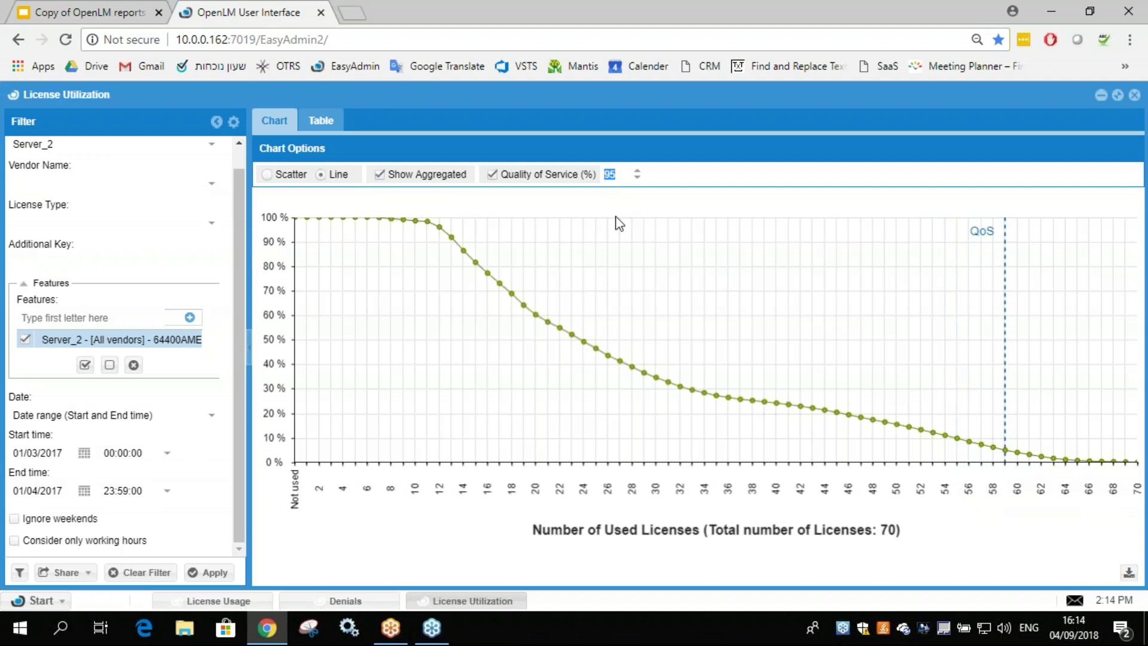
click(622, 177)
Compare the March 2017 usage peaks and hourly denials with the License Utilization curve at the QoS line
click(249, 602)
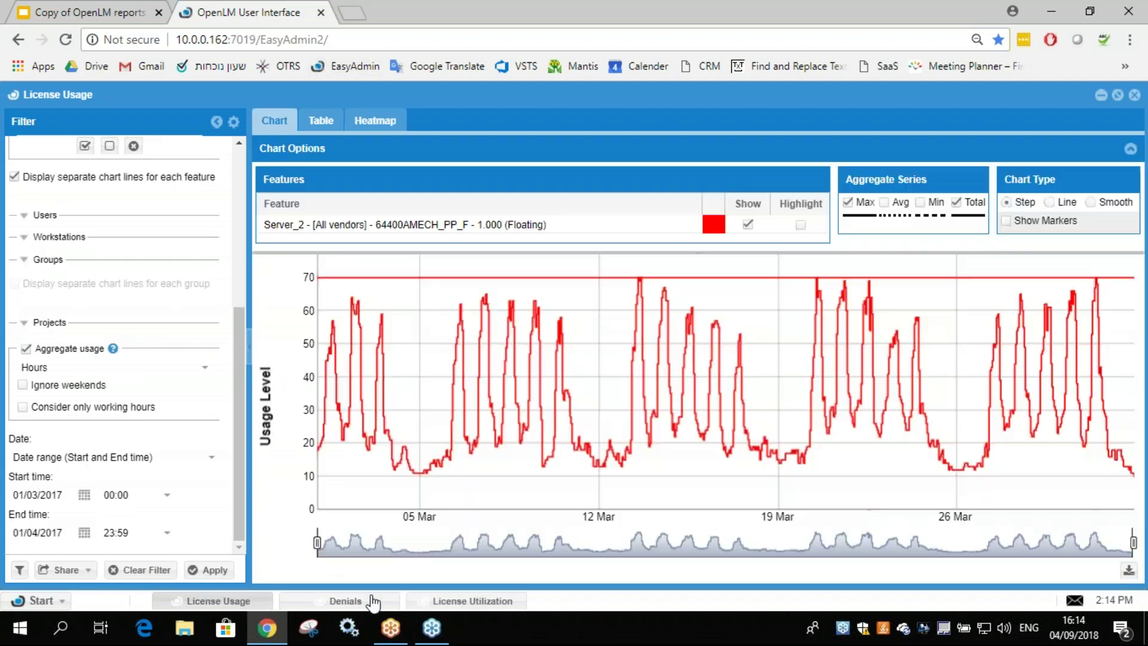
click(377, 602)
click(441, 601)
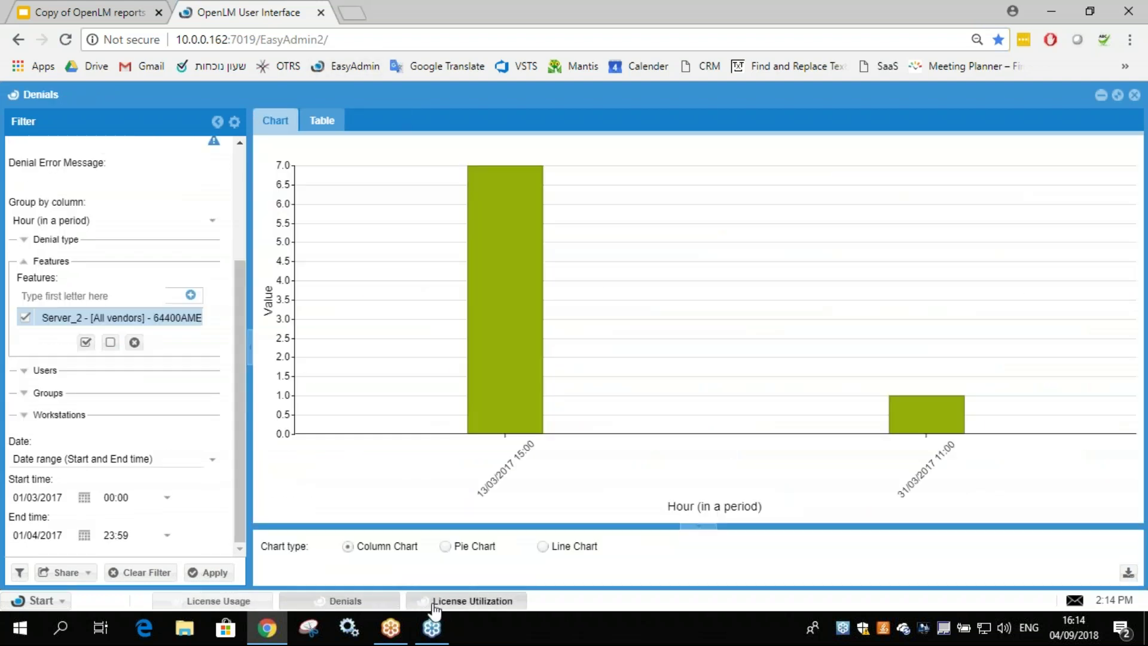
click(256, 601)
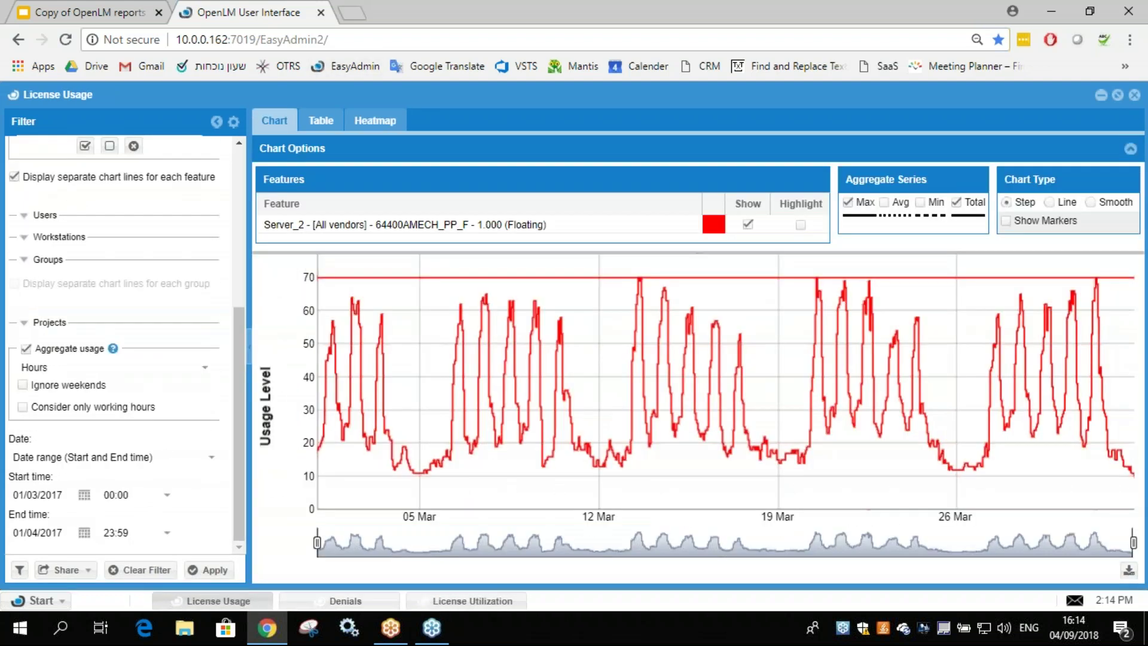
mouse_move(371, 257)
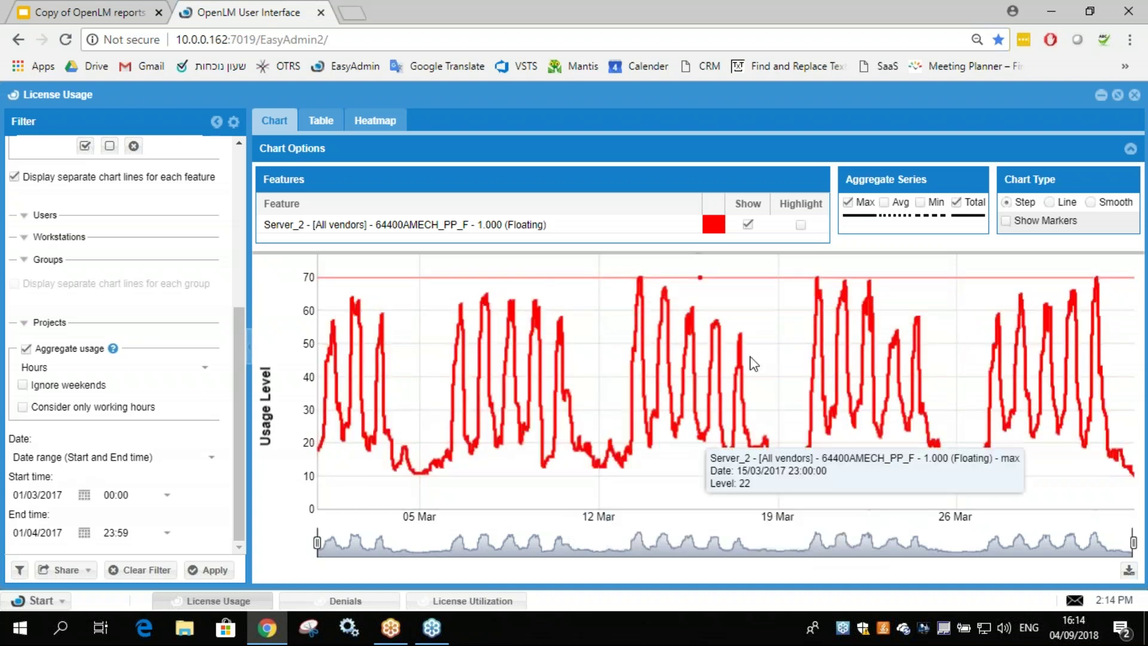
click(360, 600)
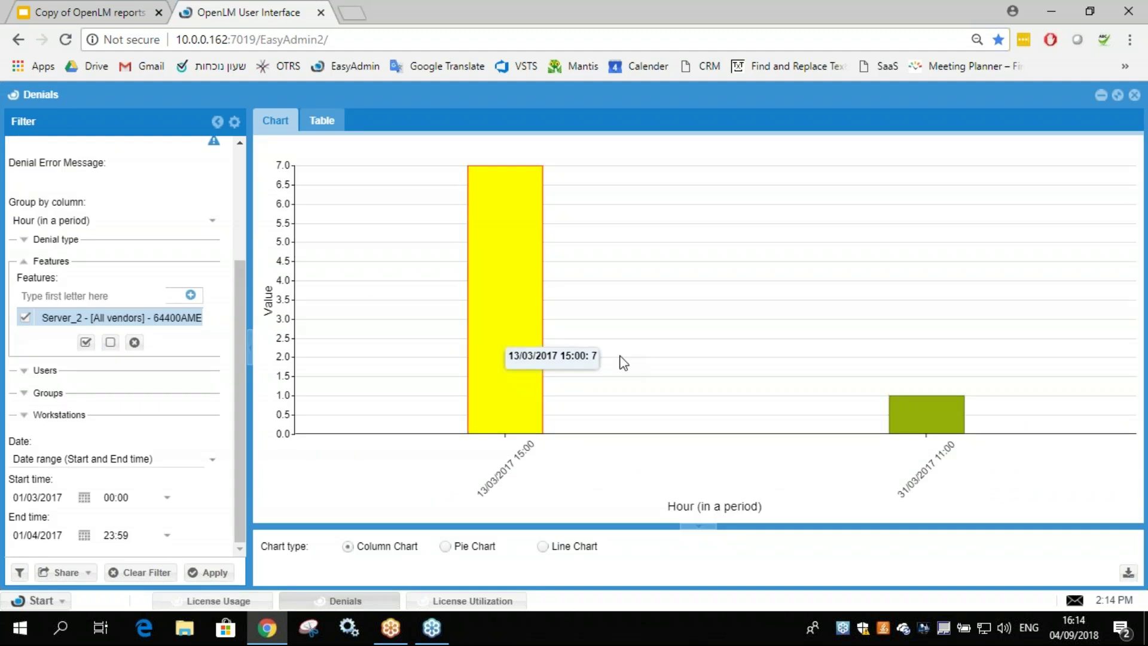
click(445, 601)
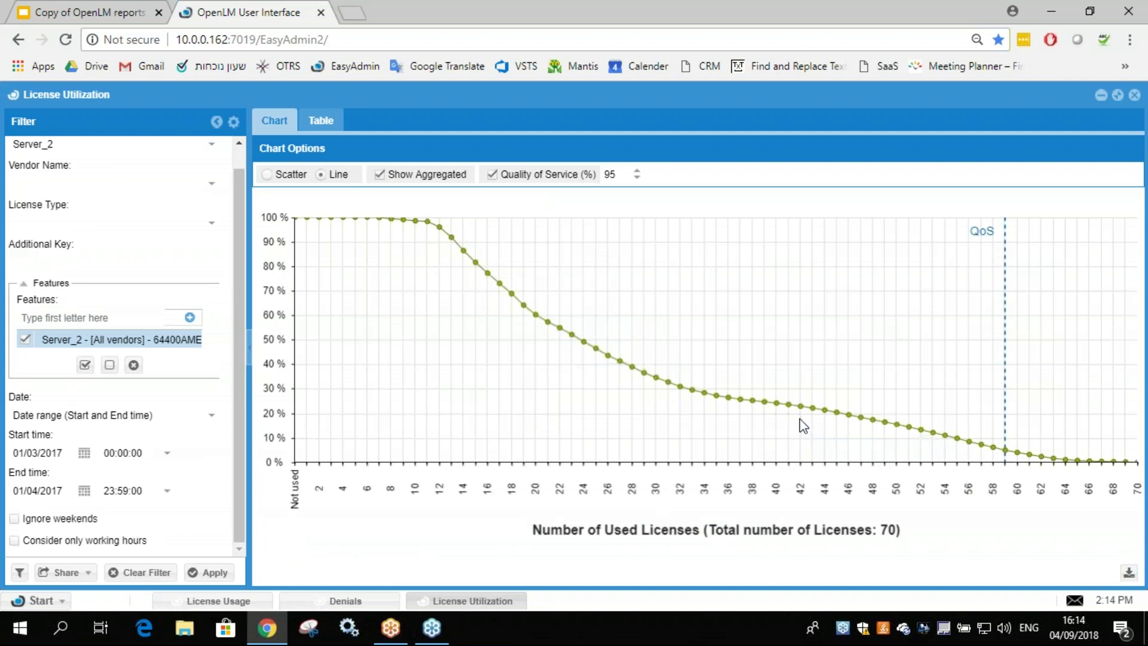
click(222, 601)
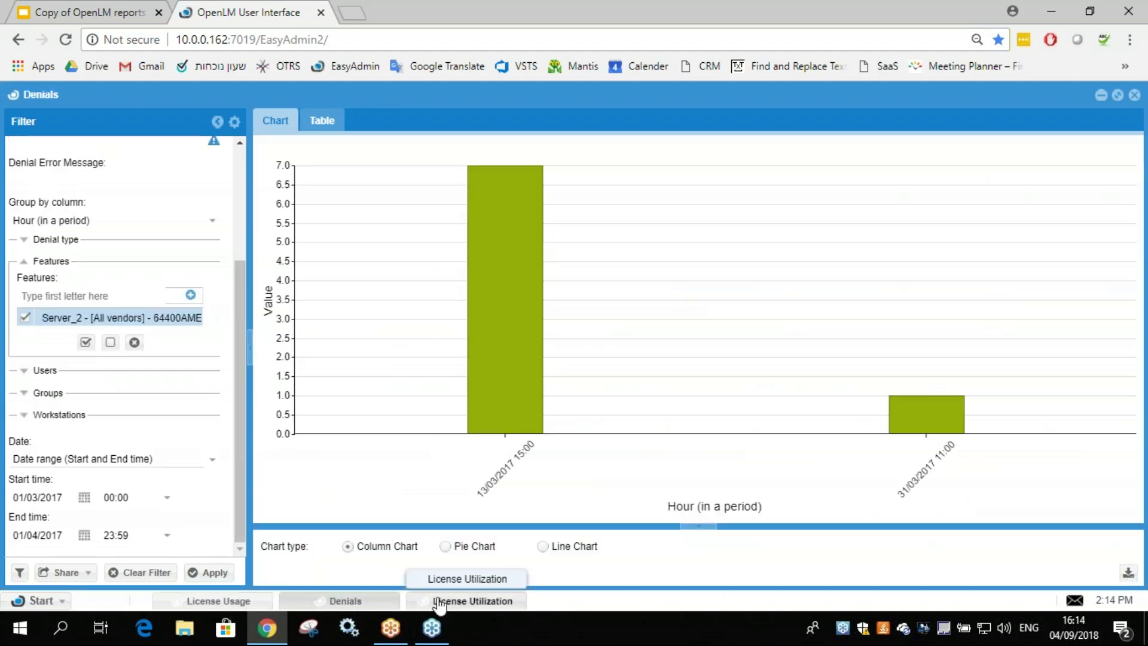
click(469, 600)
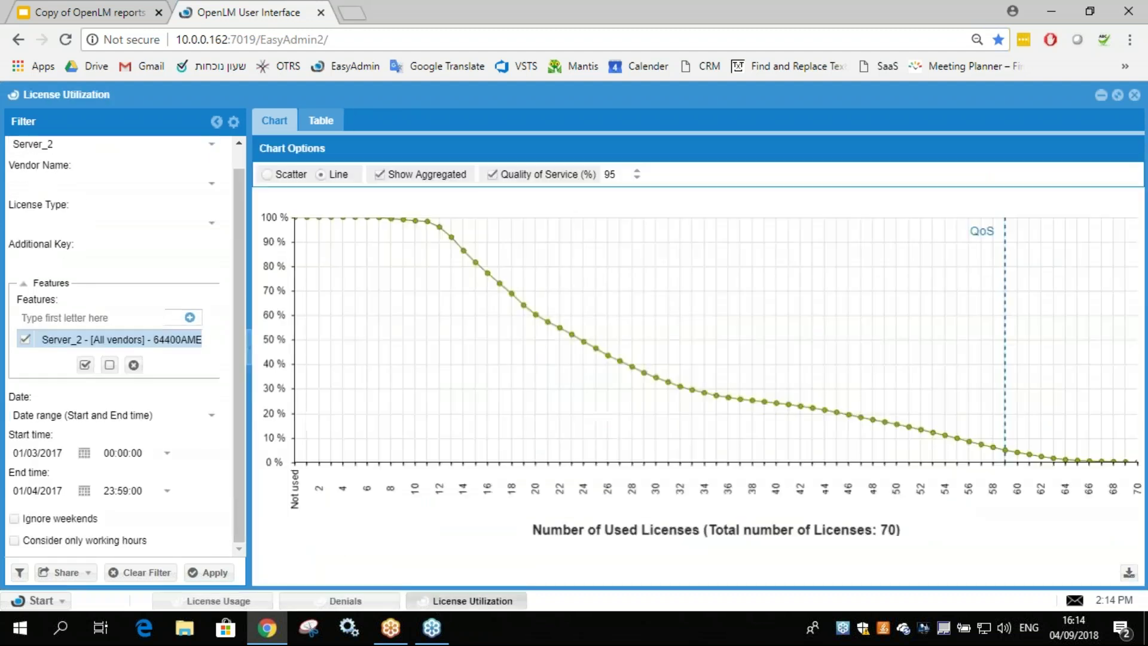
mouse_move(1010, 453)
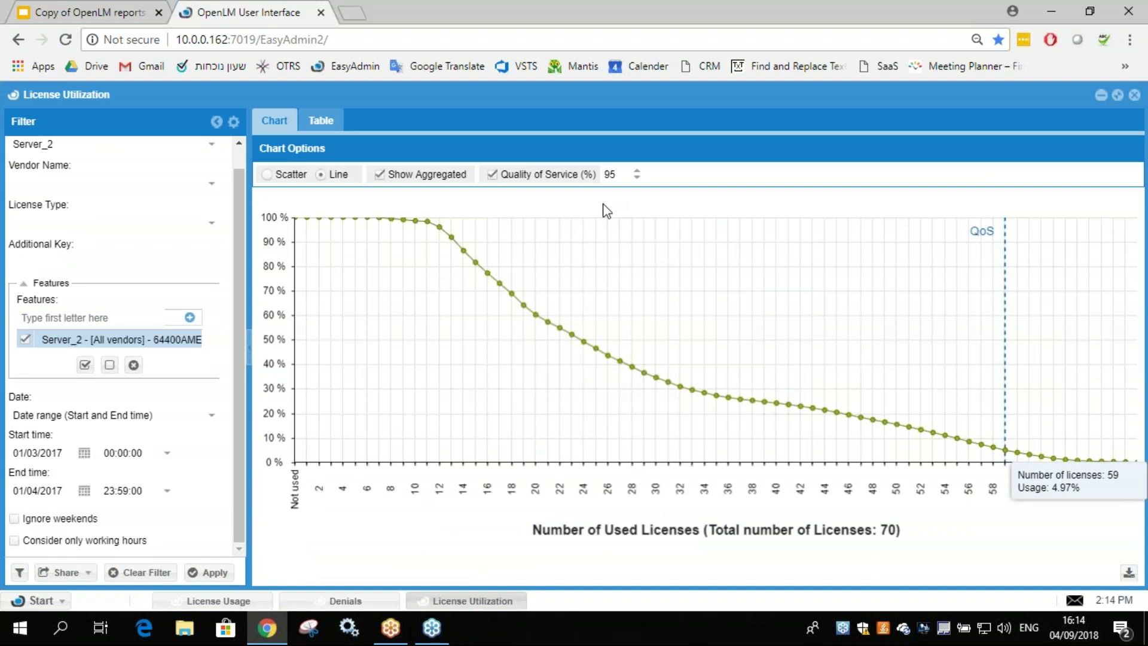
Set the Quality of Service to 90% and inspect the utilization curve where it meets the QoS line
drag(621, 174, 602, 172)
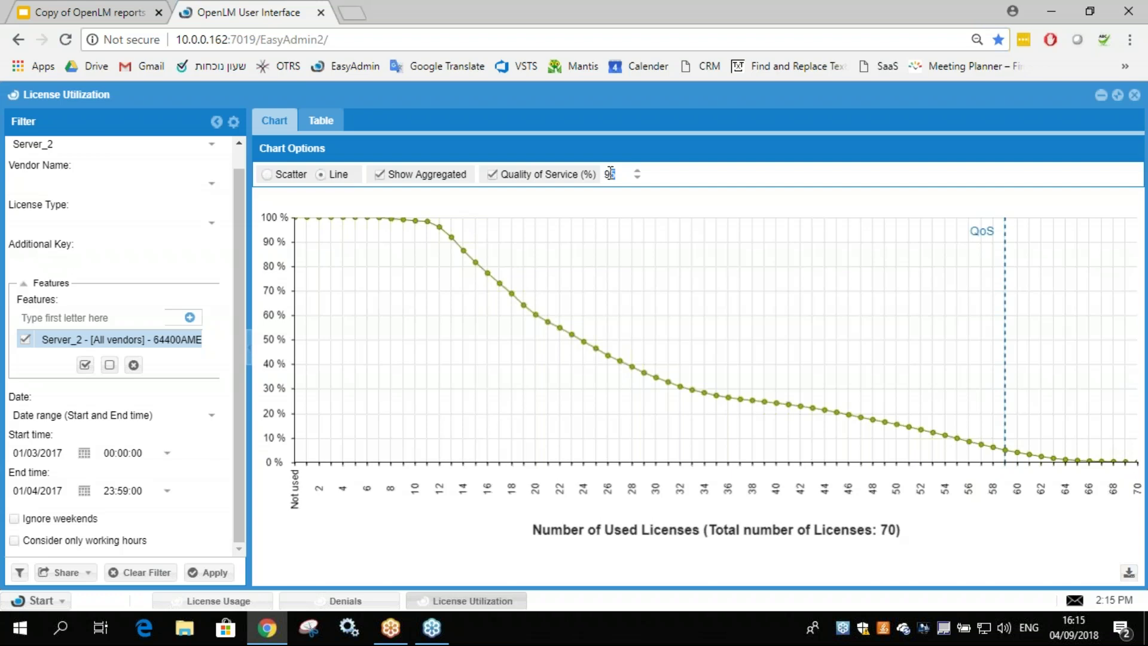
text(0)
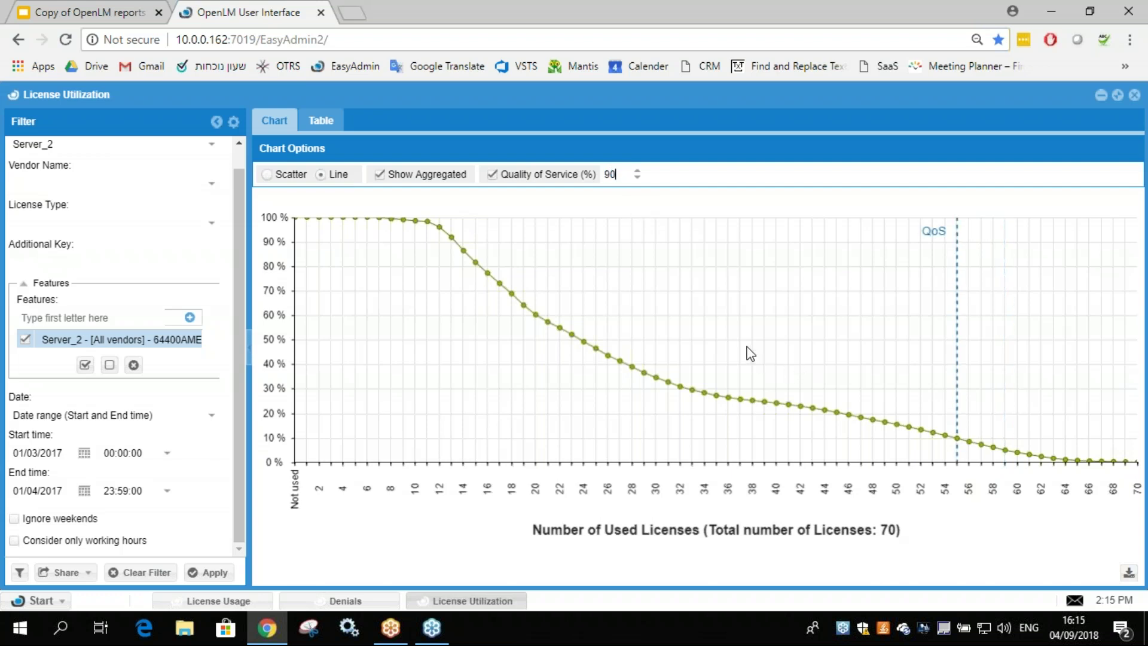
mouse_move(961, 444)
mouse_move(960, 447)
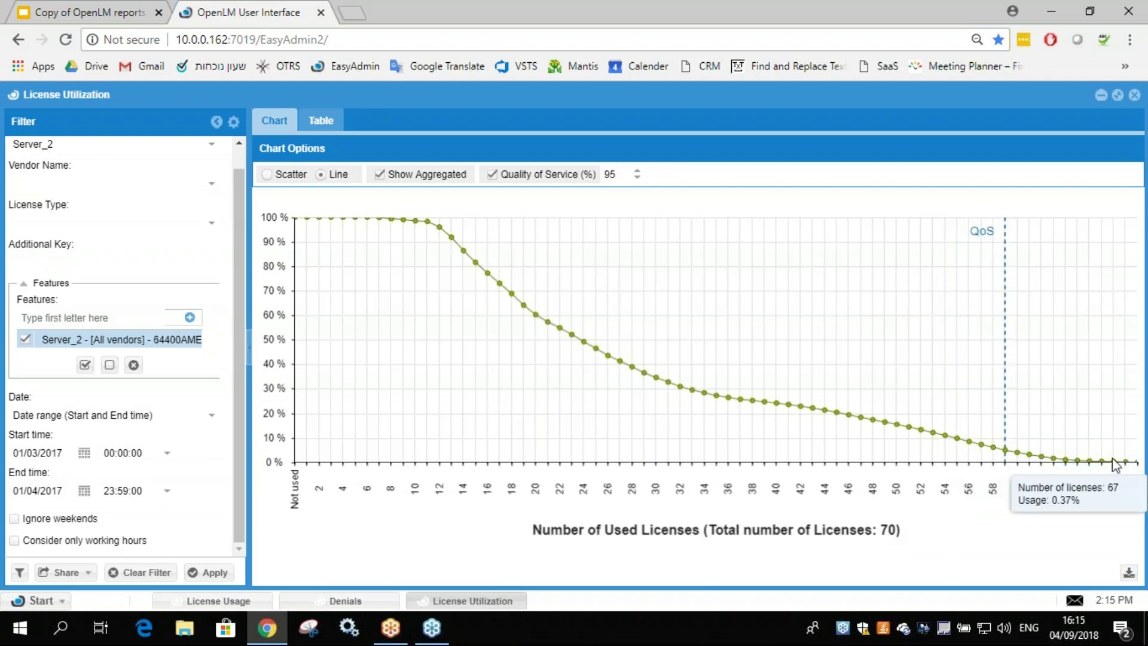
Examine the tail of the March 2017 License Utilization curve up to 70 licenses and compare it with the usage peaks and denials
mouse_move(1138, 467)
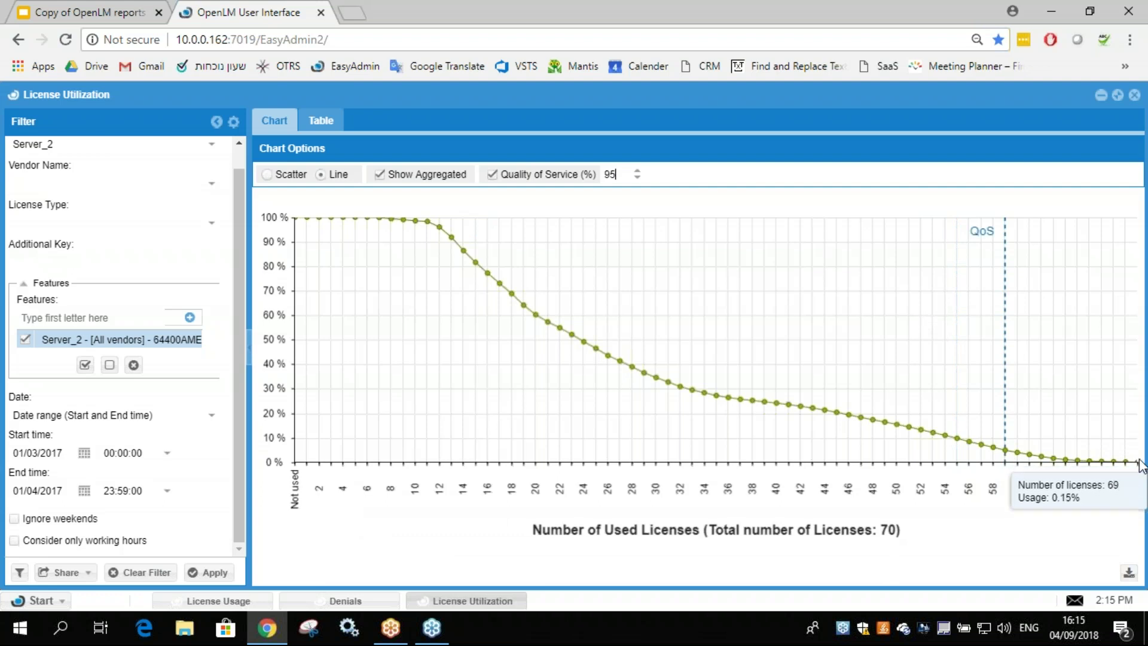
mouse_move(1006, 453)
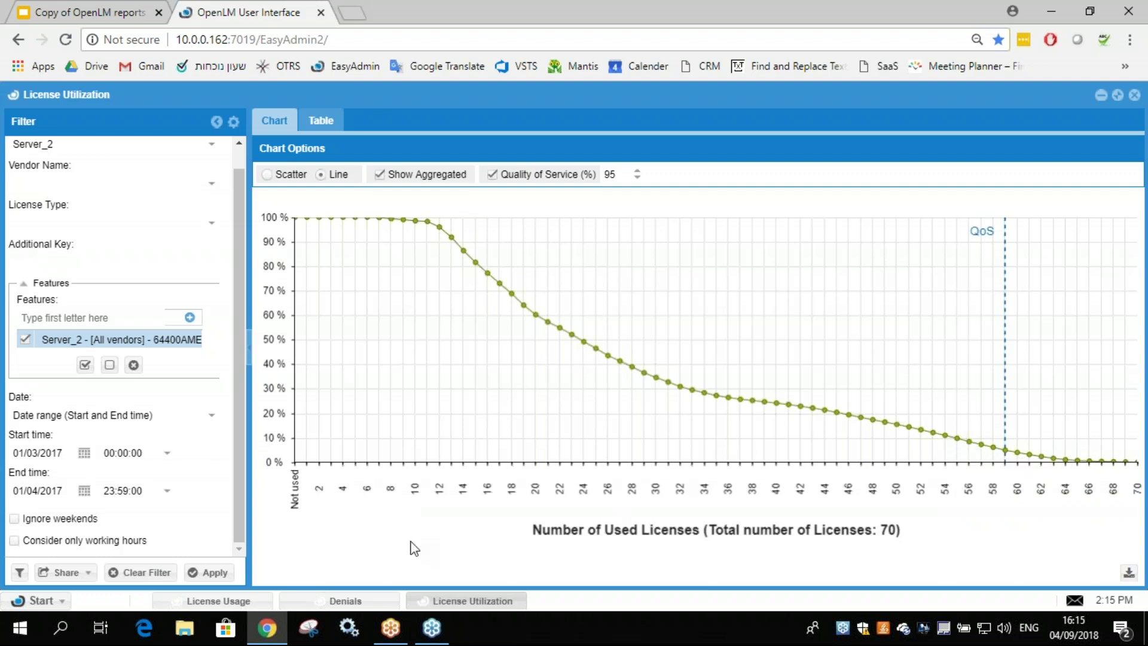
click(238, 602)
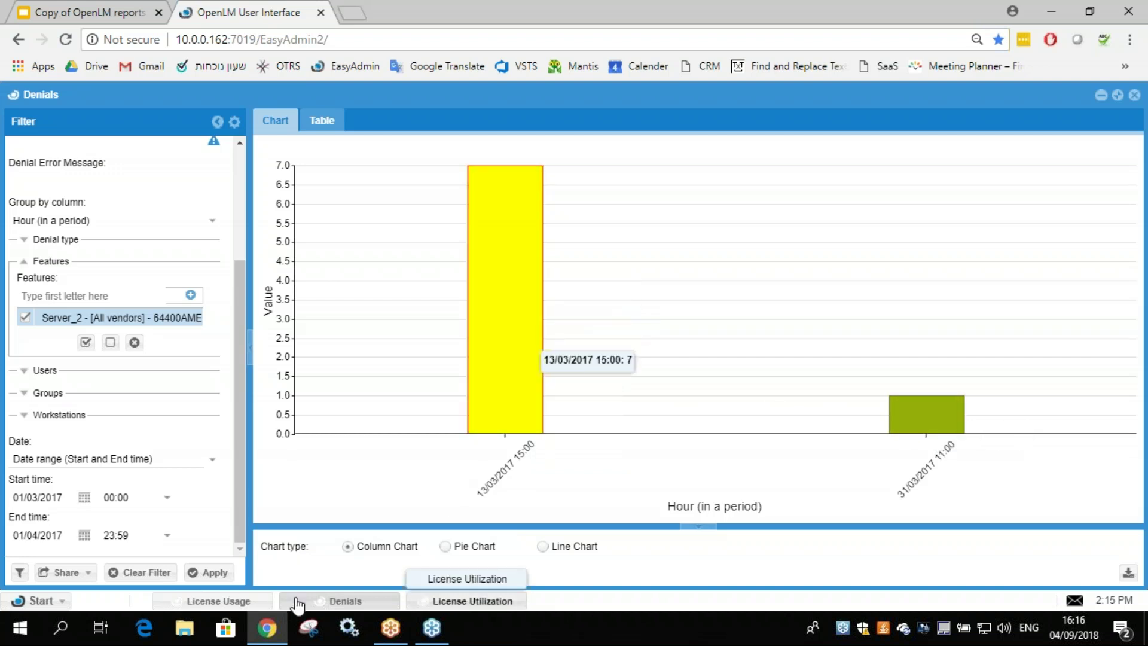
click(229, 600)
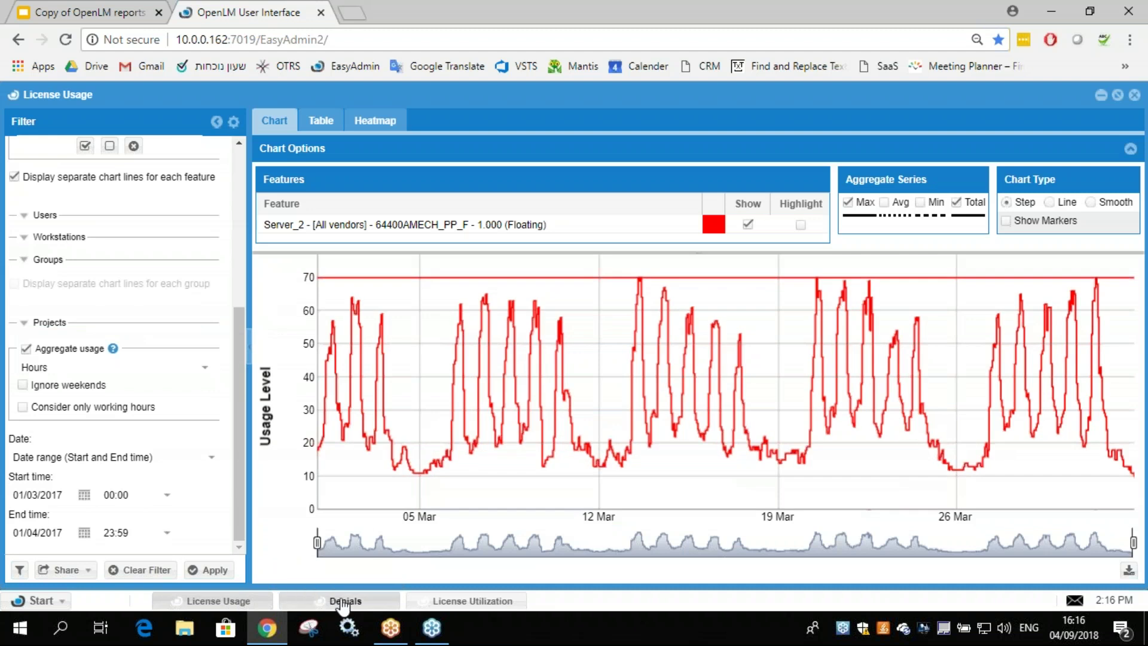
click(336, 602)
click(464, 602)
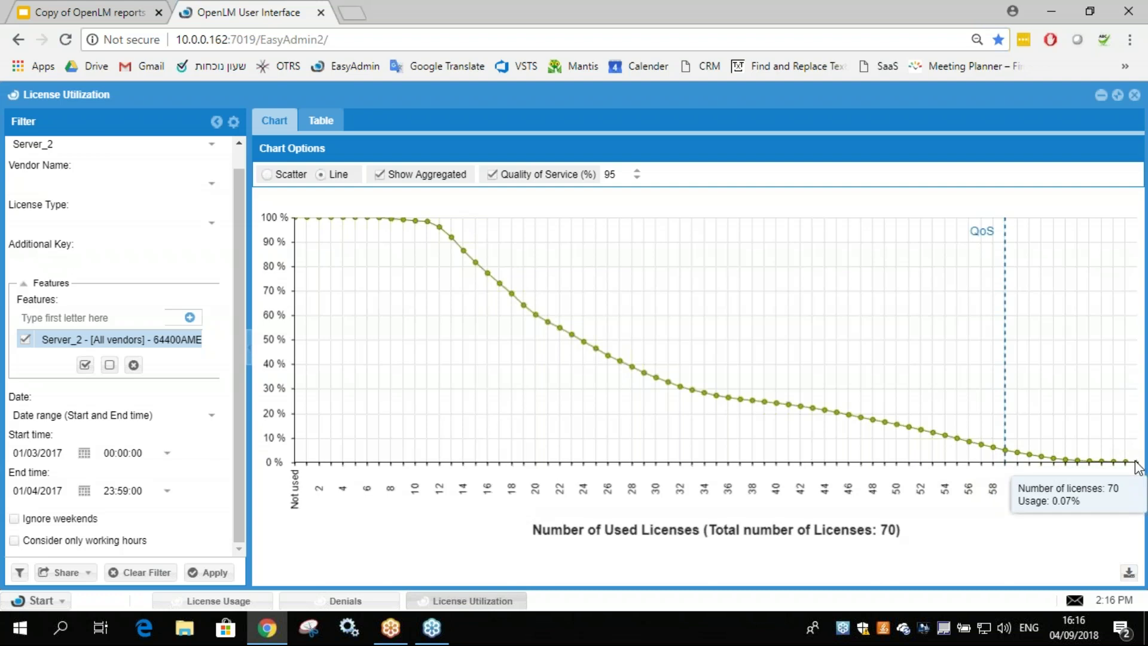
mouse_move(471, 262)
mouse_move(927, 428)
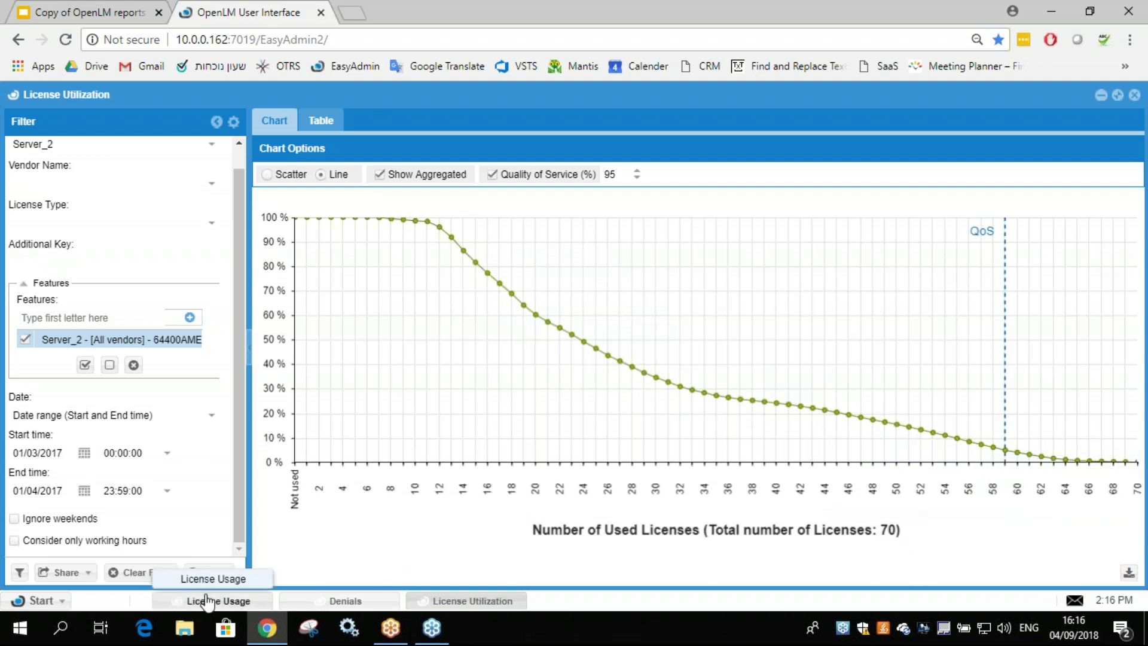
Load the saved "Workshop Demo Low" filter in the License Usage report and apply it to refresh the chart
click(238, 603)
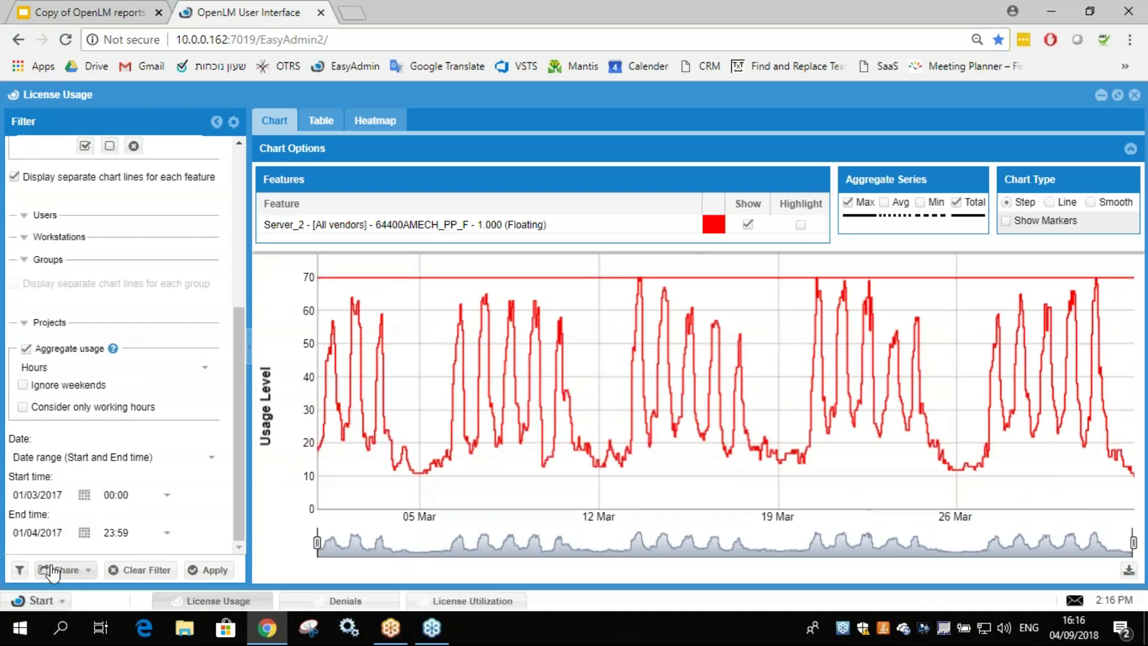
click(24, 568)
click(695, 354)
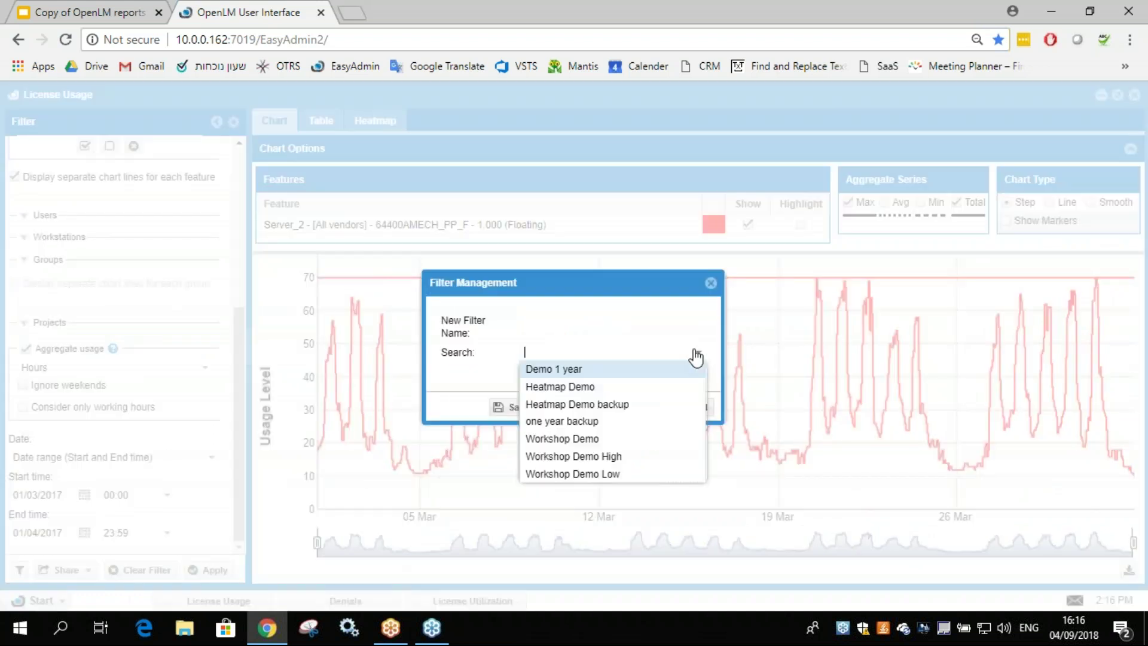
click(597, 472)
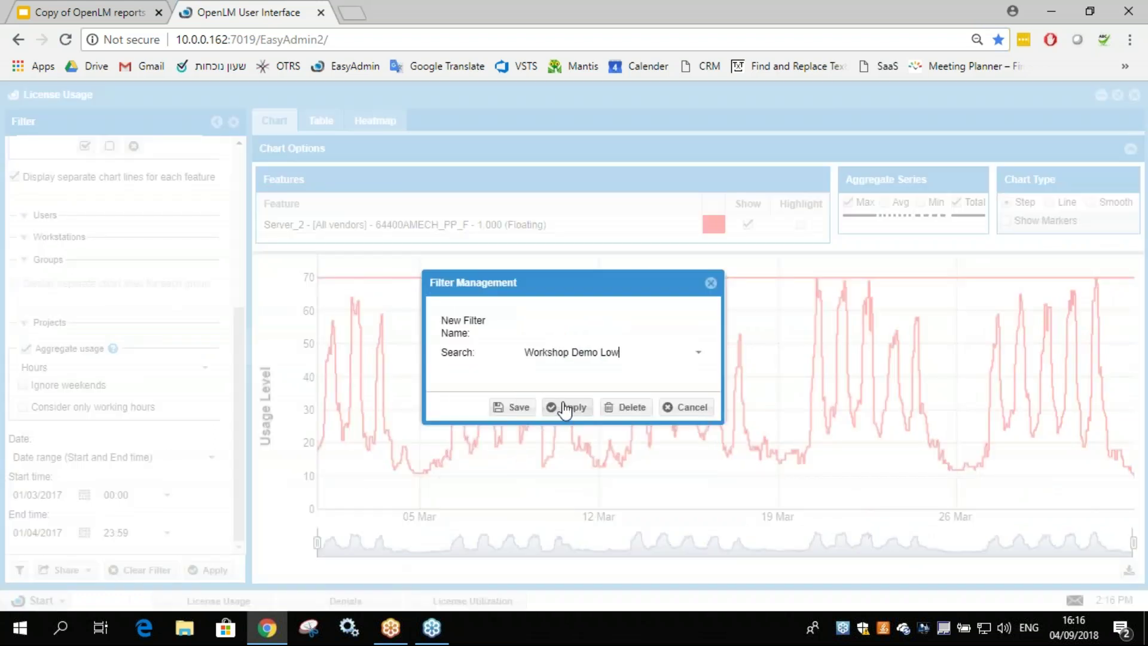
click(569, 407)
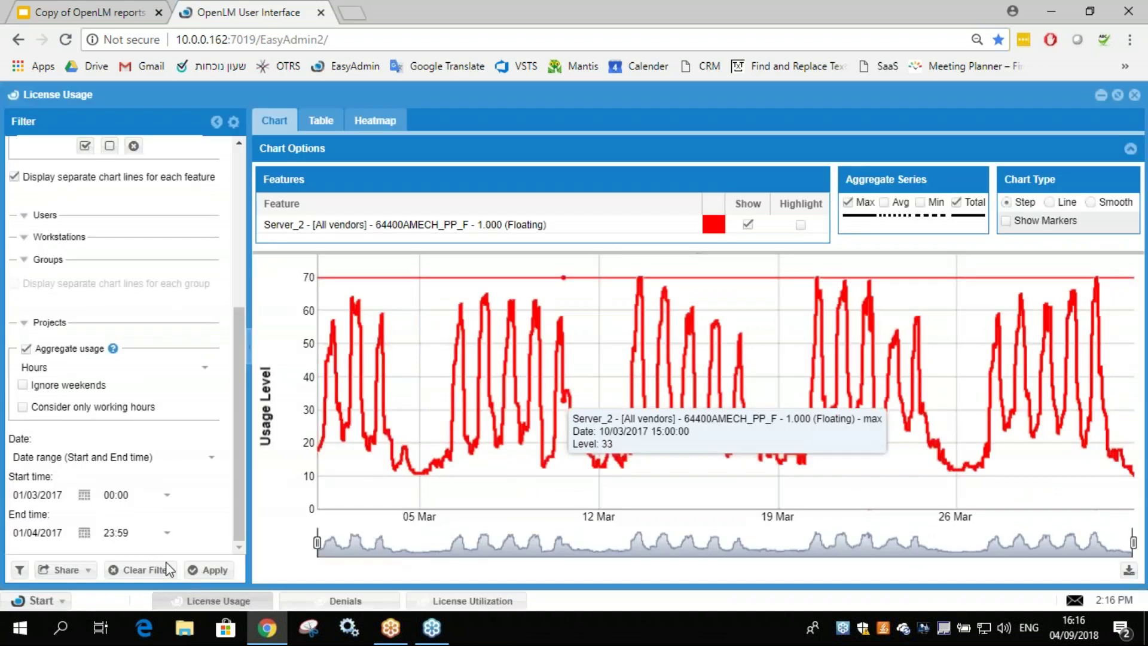
click(213, 569)
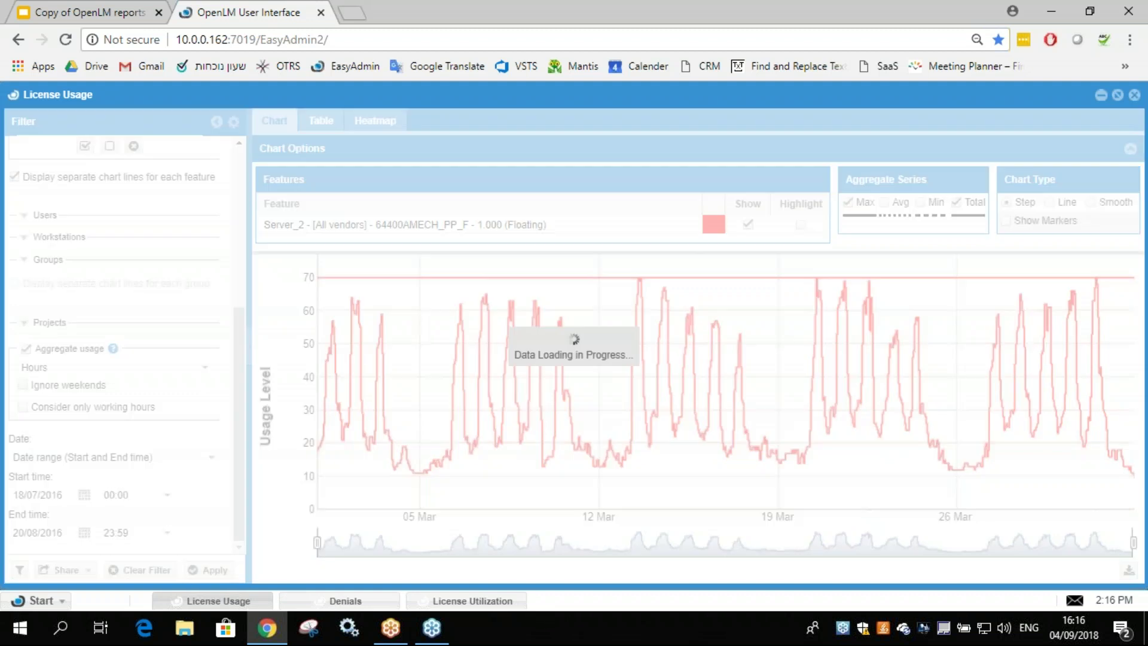
Load the saved "Workshop Demo Low" filter in the Denials report
click(350, 601)
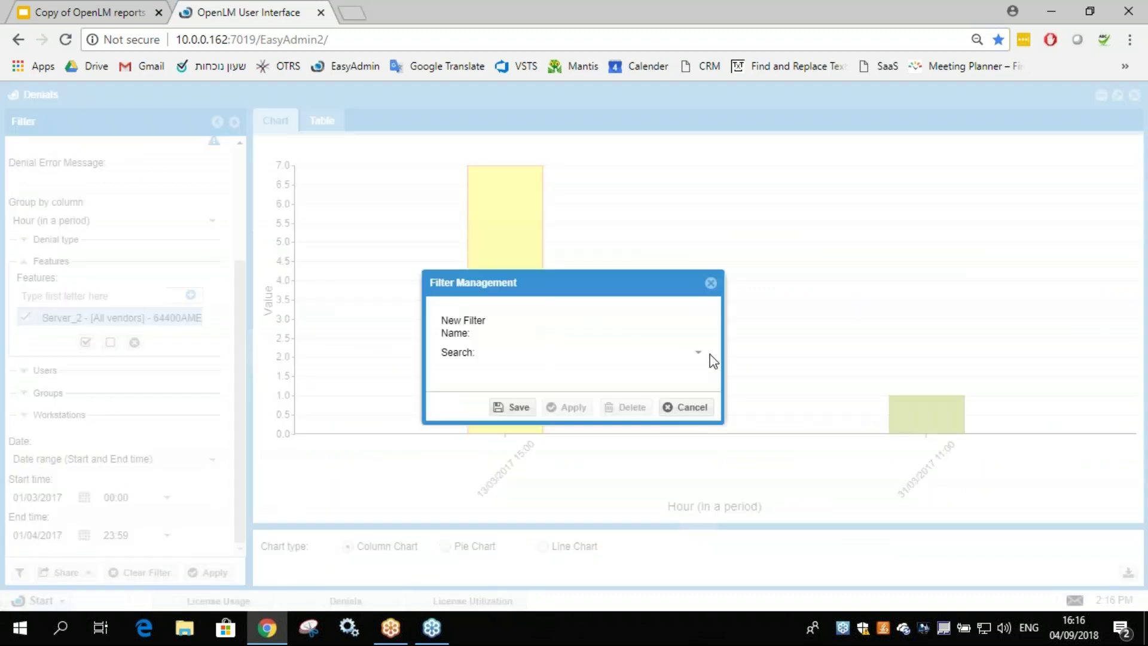
click(710, 354)
click(628, 424)
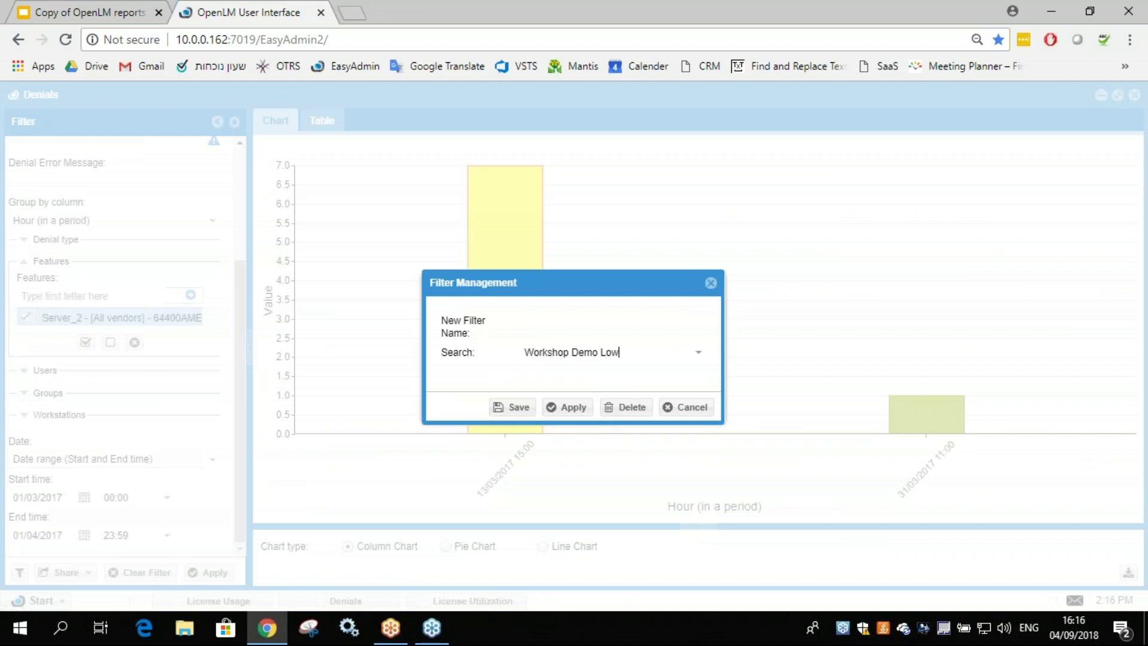
click(591, 409)
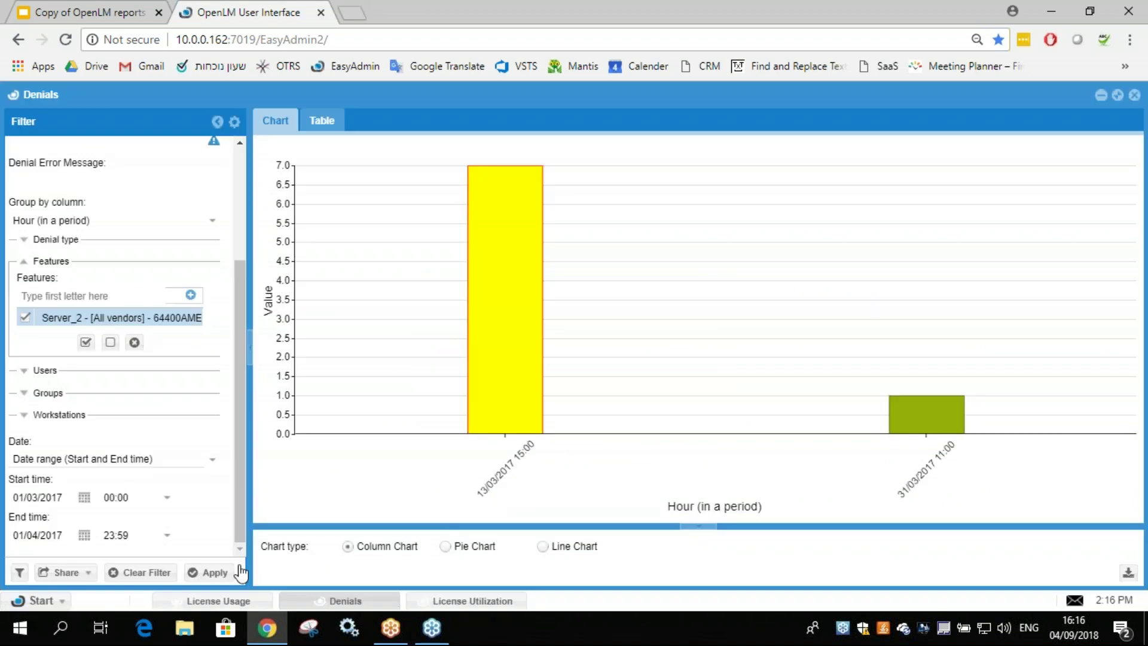
Load the saved "Workshop Demo Low" filter in the License Utilization report and apply it to the curve
click(474, 601)
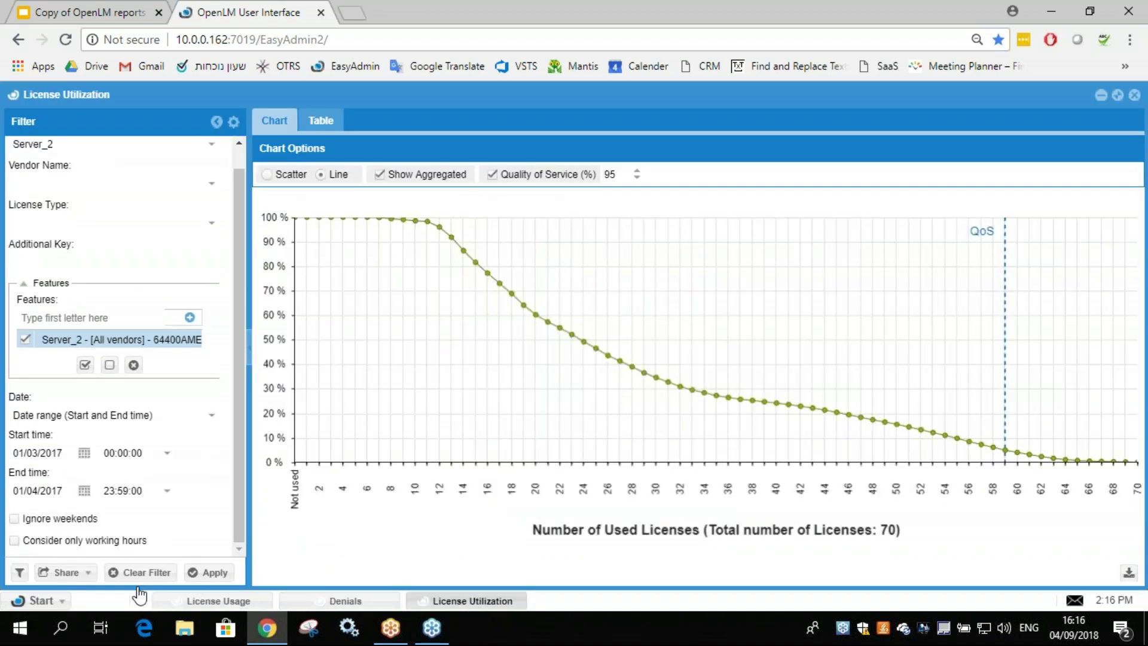
click(19, 572)
click(697, 353)
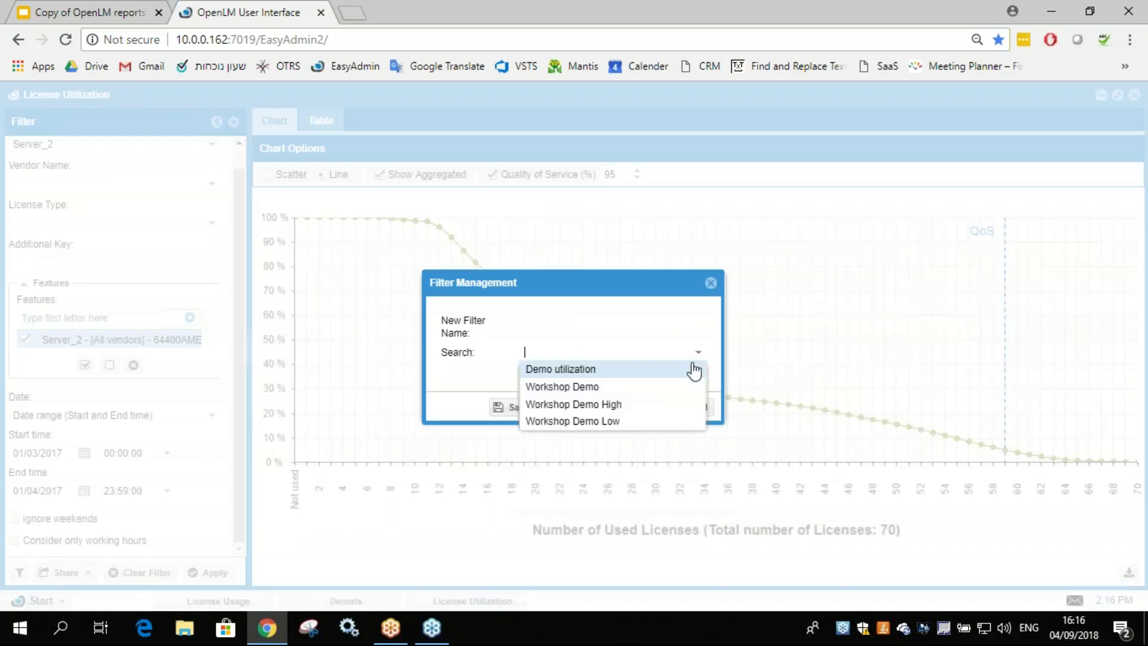
click(604, 422)
click(579, 409)
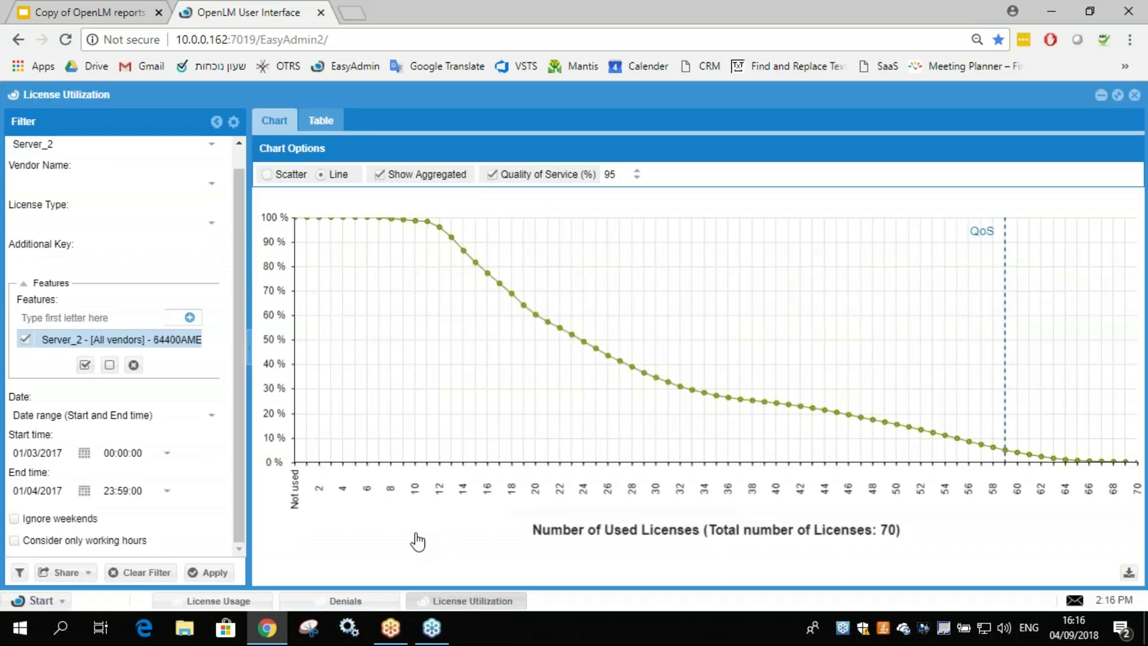
click(211, 574)
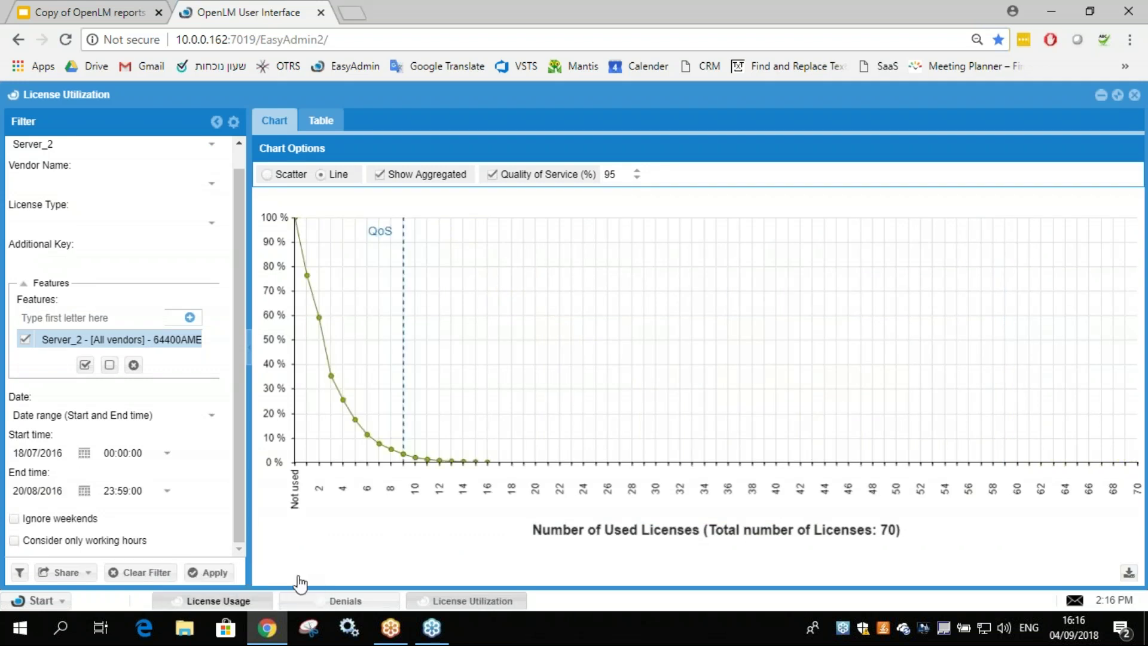
Review the hourly license usage and denials for the period from 18/07/2016 to 20/08/2016
click(218, 601)
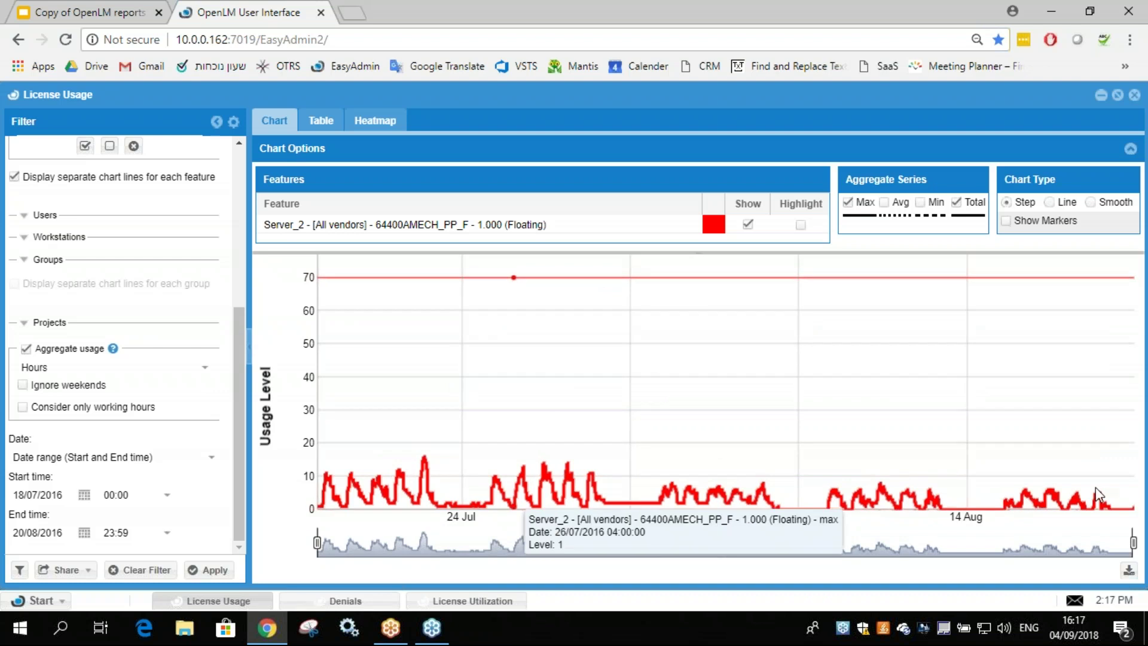
click(343, 602)
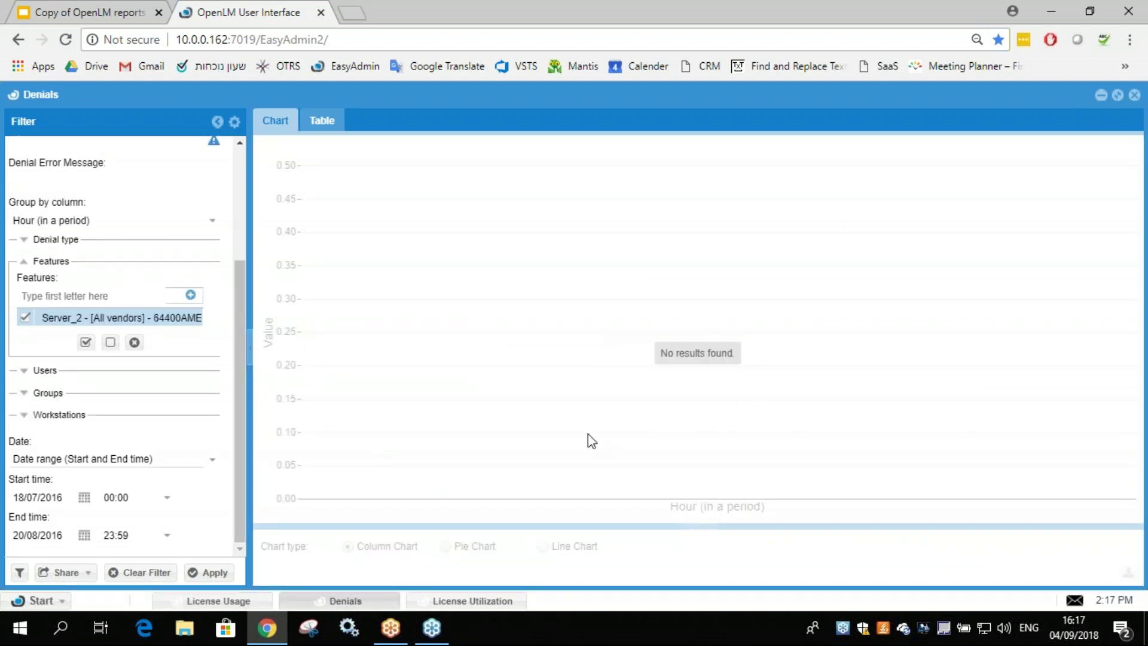
click(240, 601)
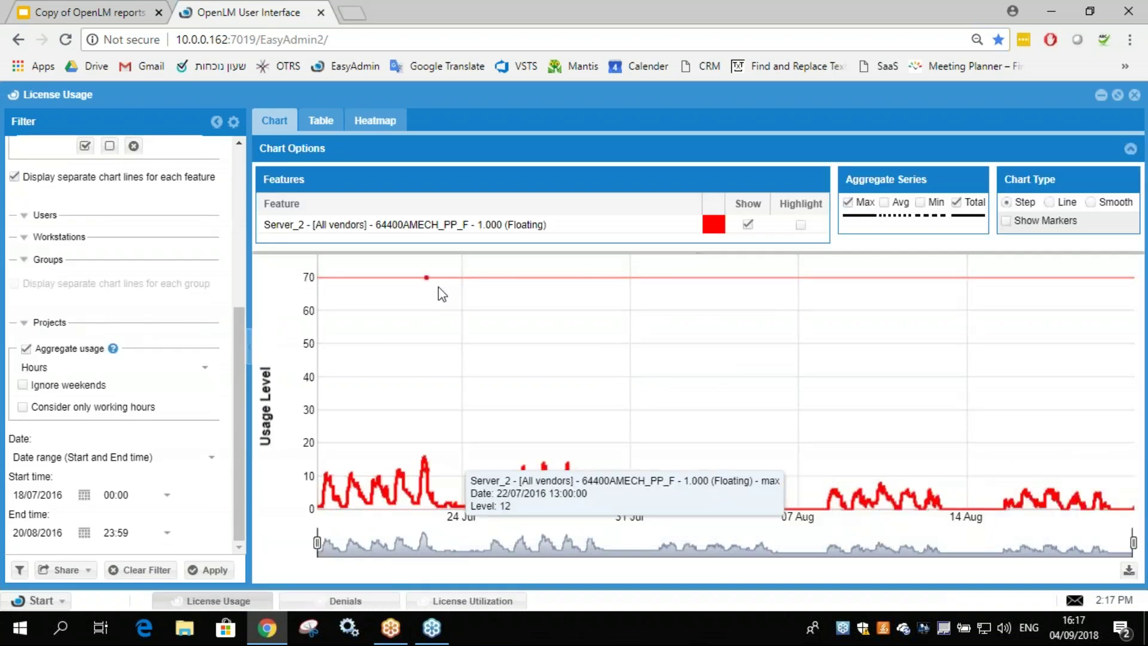
Look through the hourly usage heatmap for July and August 2016, and return to the usage chart
click(383, 120)
scroll(751, 407, down, 2)
scroll(753, 412, down, 3)
scroll(708, 367, up, 6)
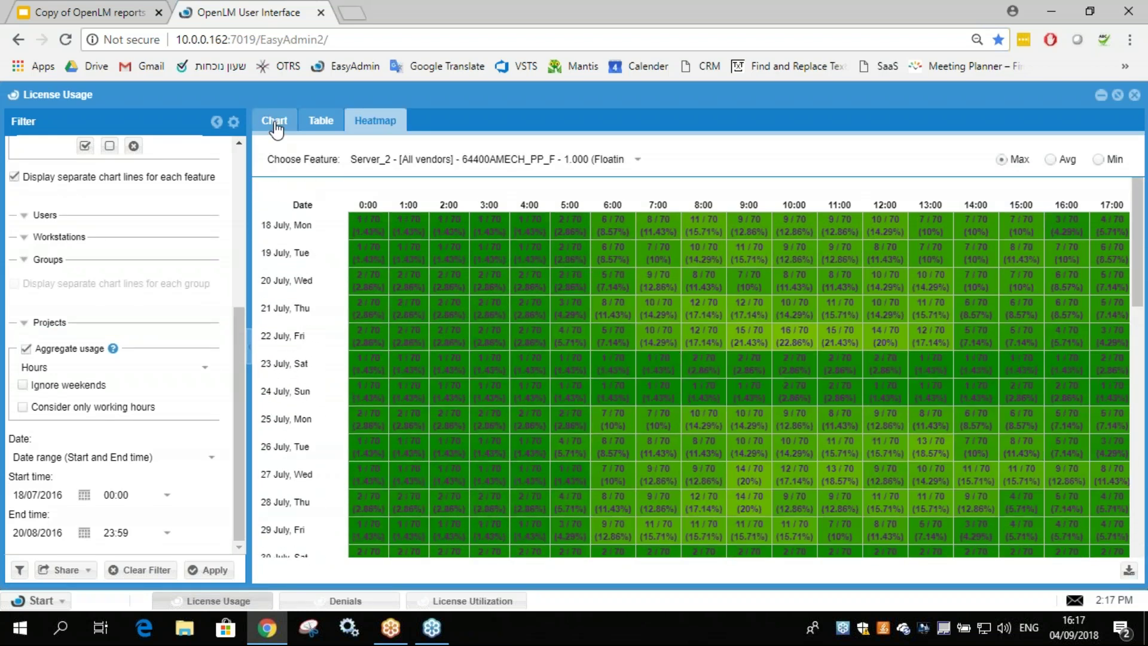
click(275, 123)
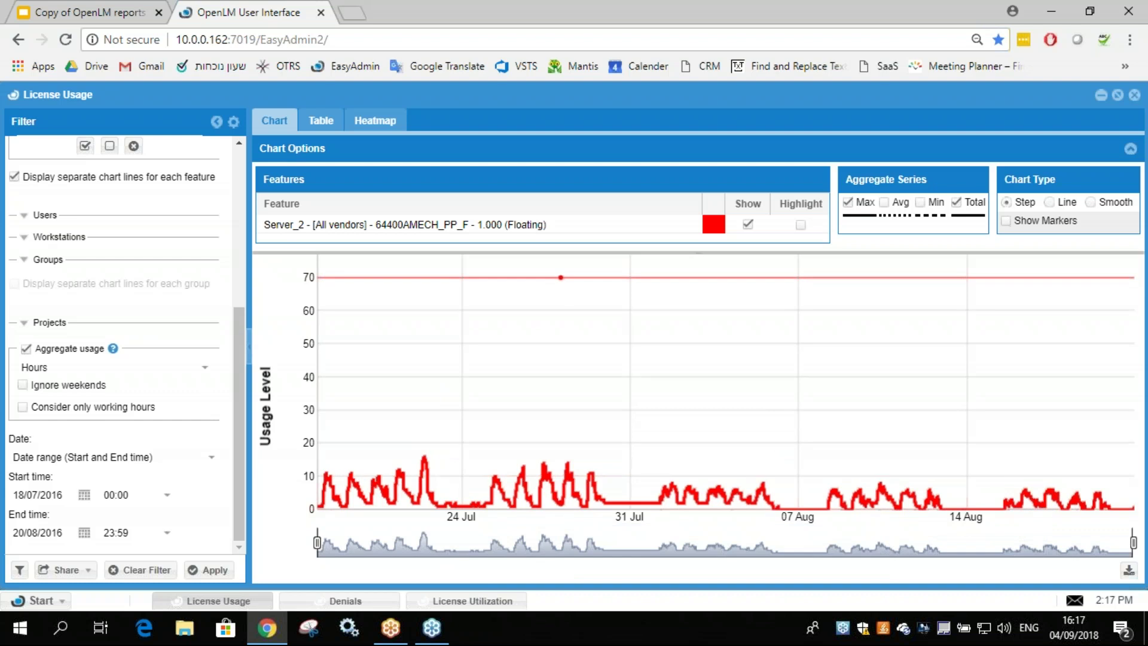
Compare the low-period denials and usage chart with the License Utilization curve where it meets the QoS line
click(346, 601)
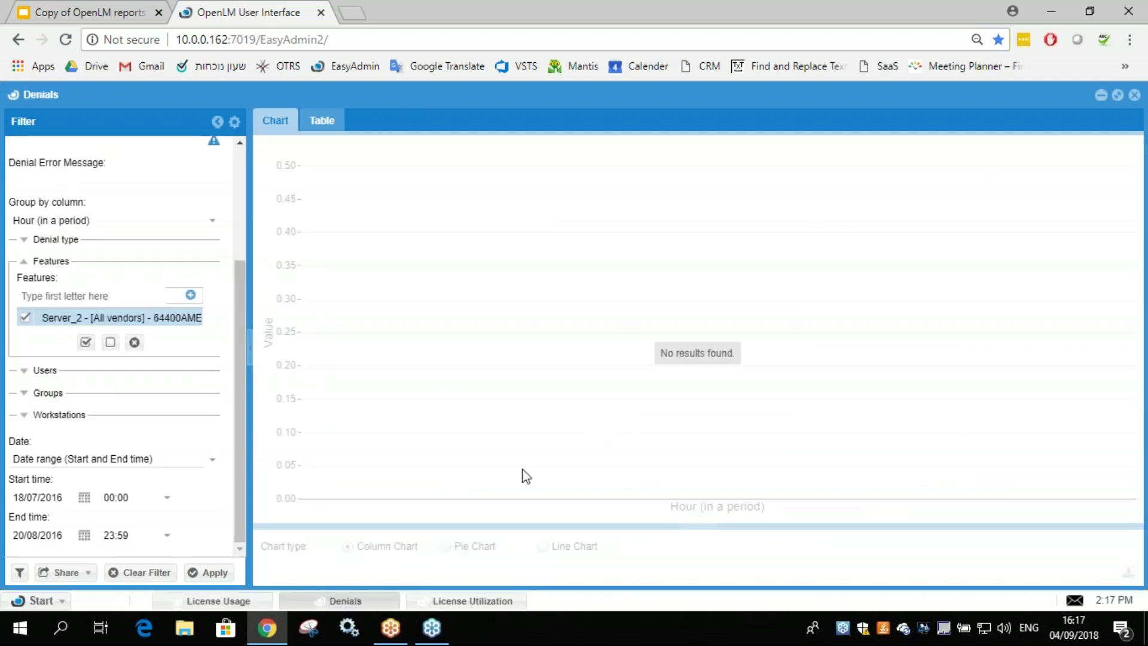
click(219, 602)
click(341, 603)
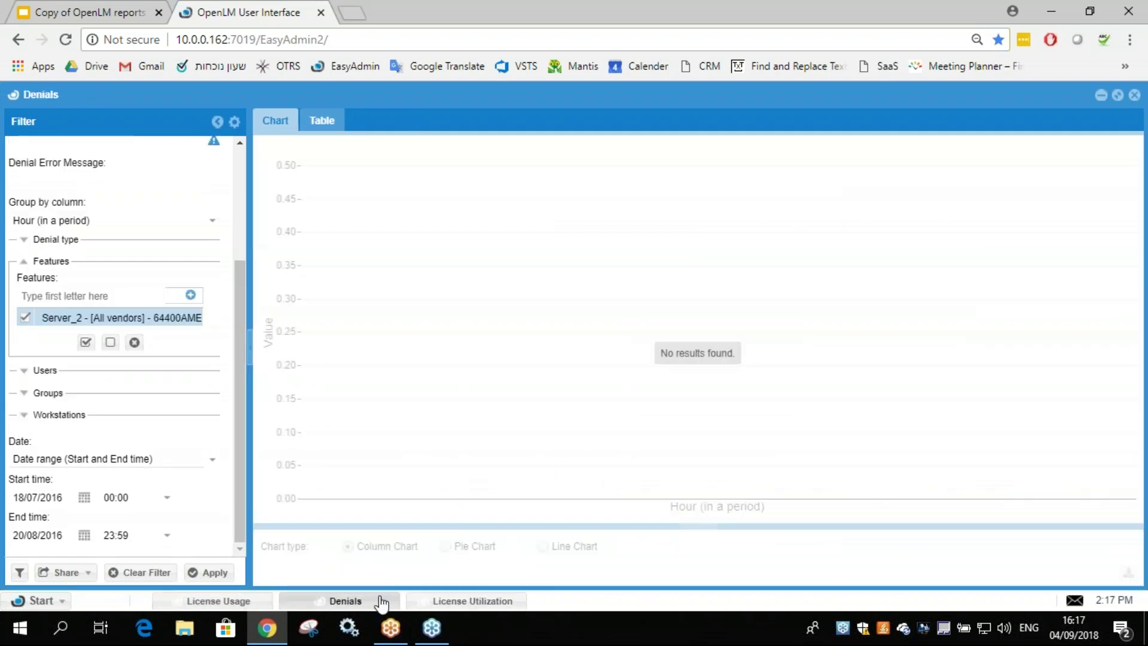
click(257, 604)
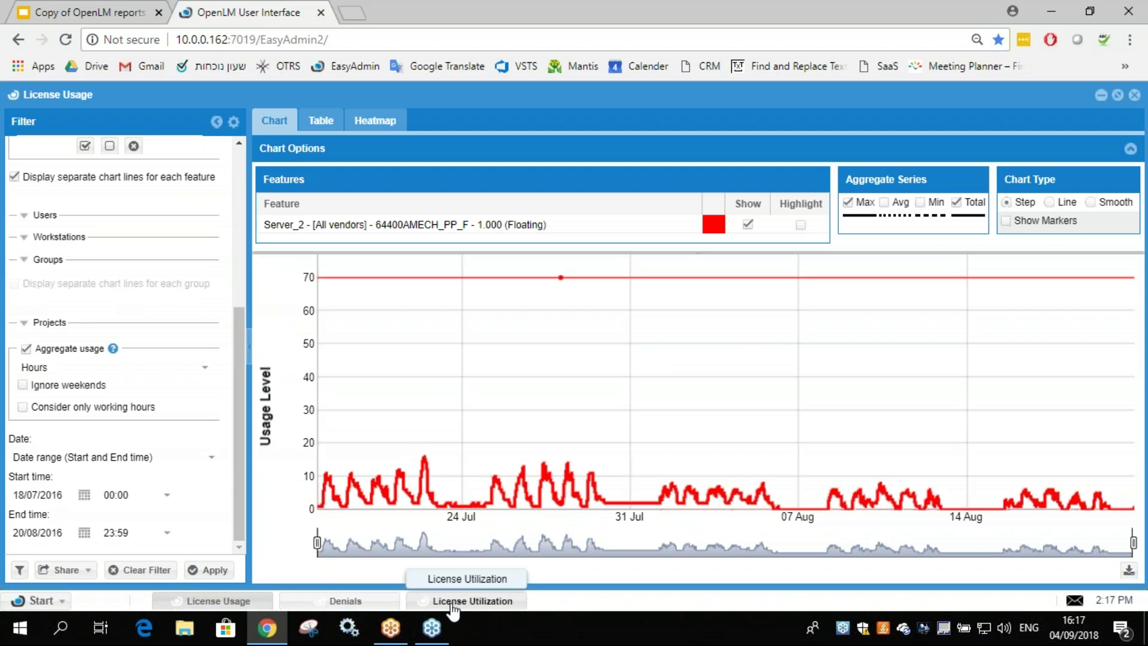
click(453, 603)
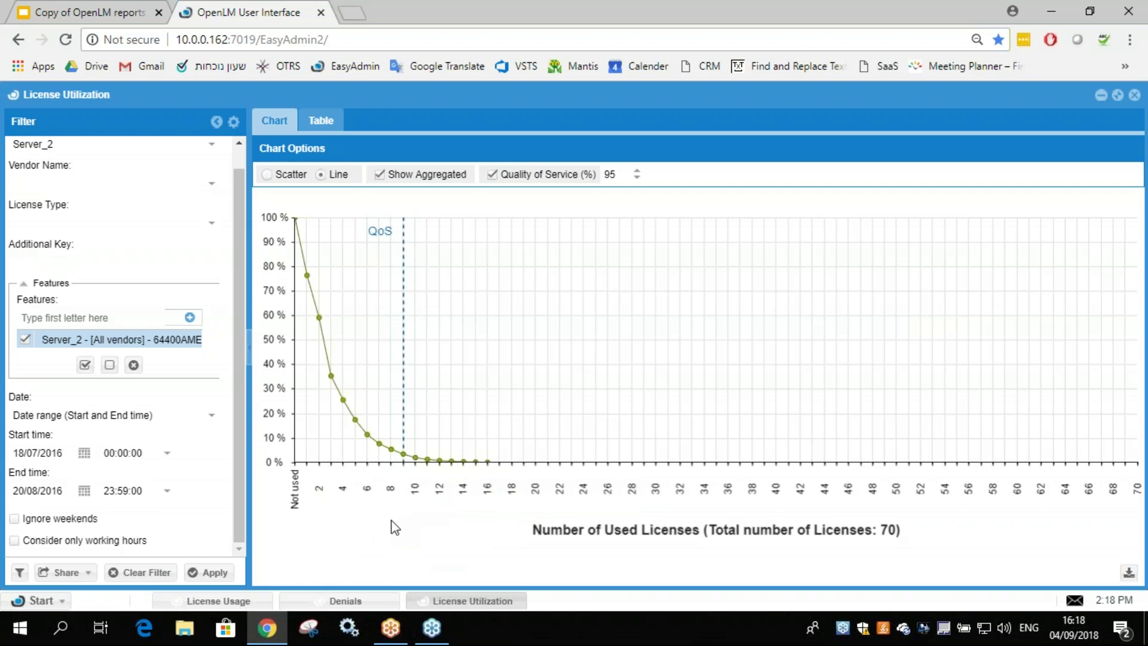
mouse_move(404, 456)
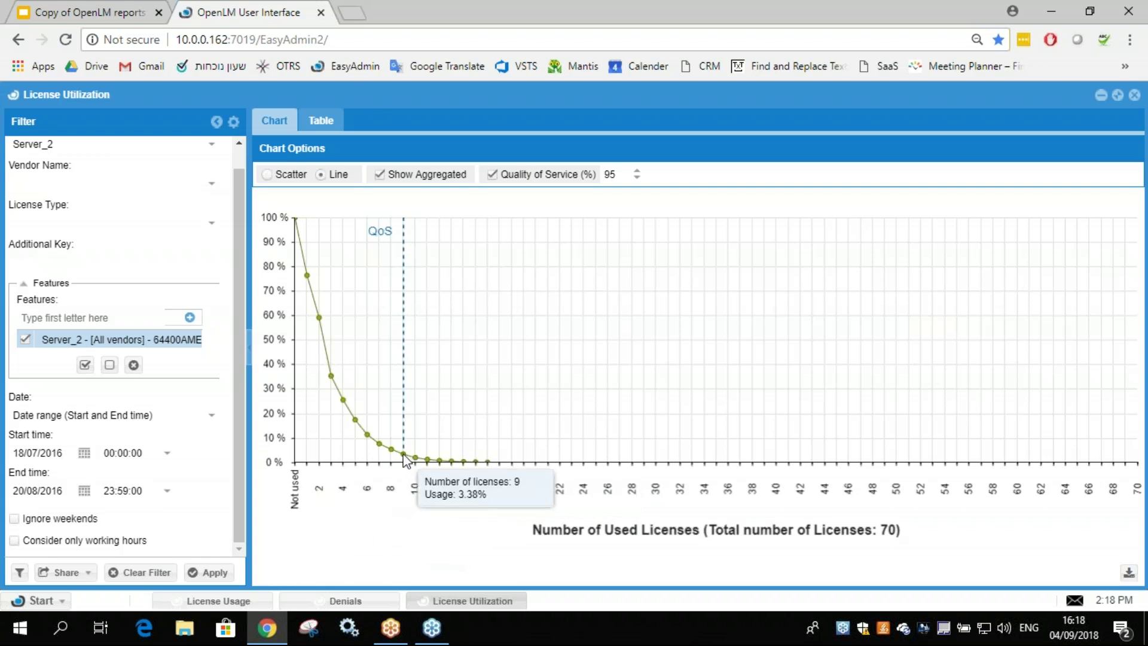
Compare the highest July 2016 usage peak with the end of the License Utilization curve and its point at the QoS line
click(226, 603)
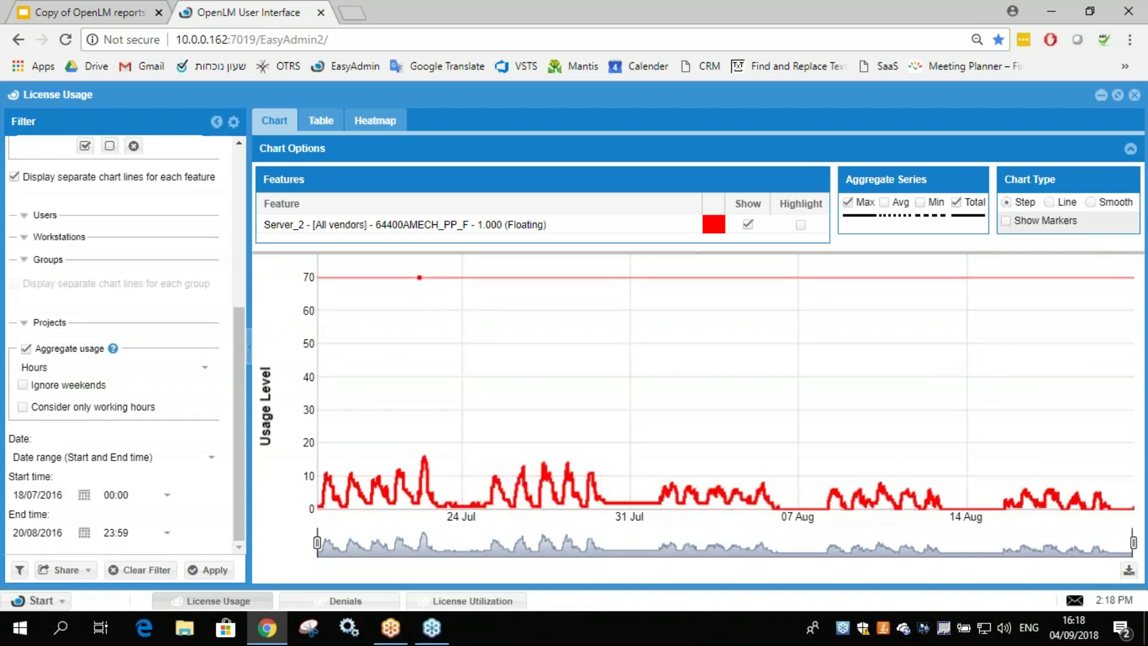
click(472, 601)
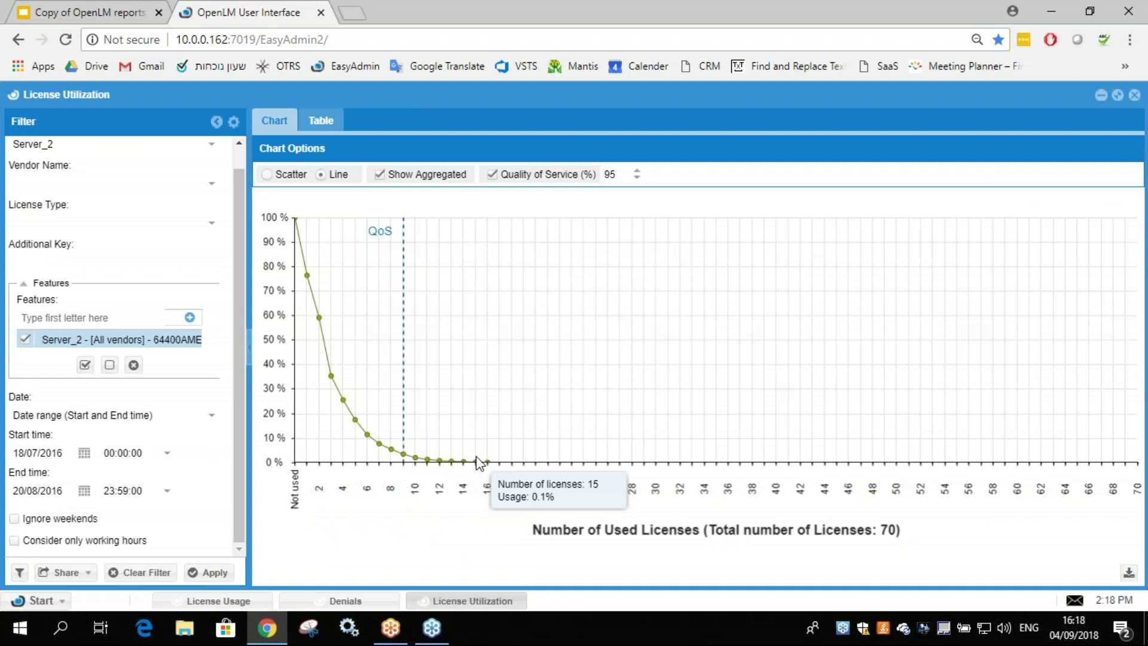
click(240, 603)
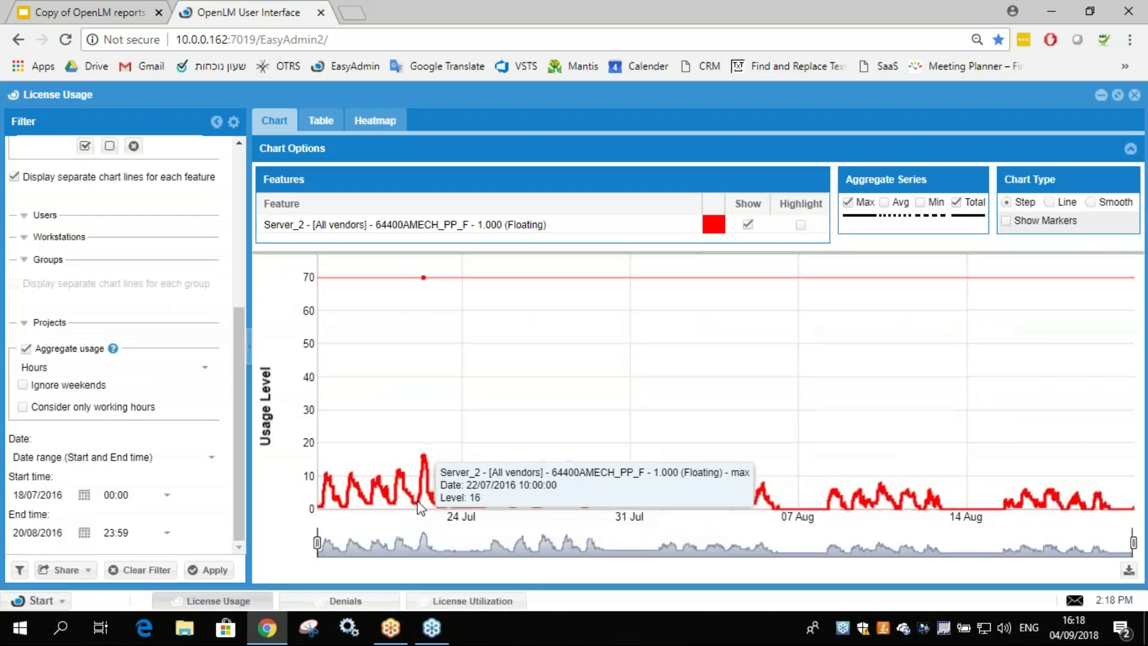
click(443, 602)
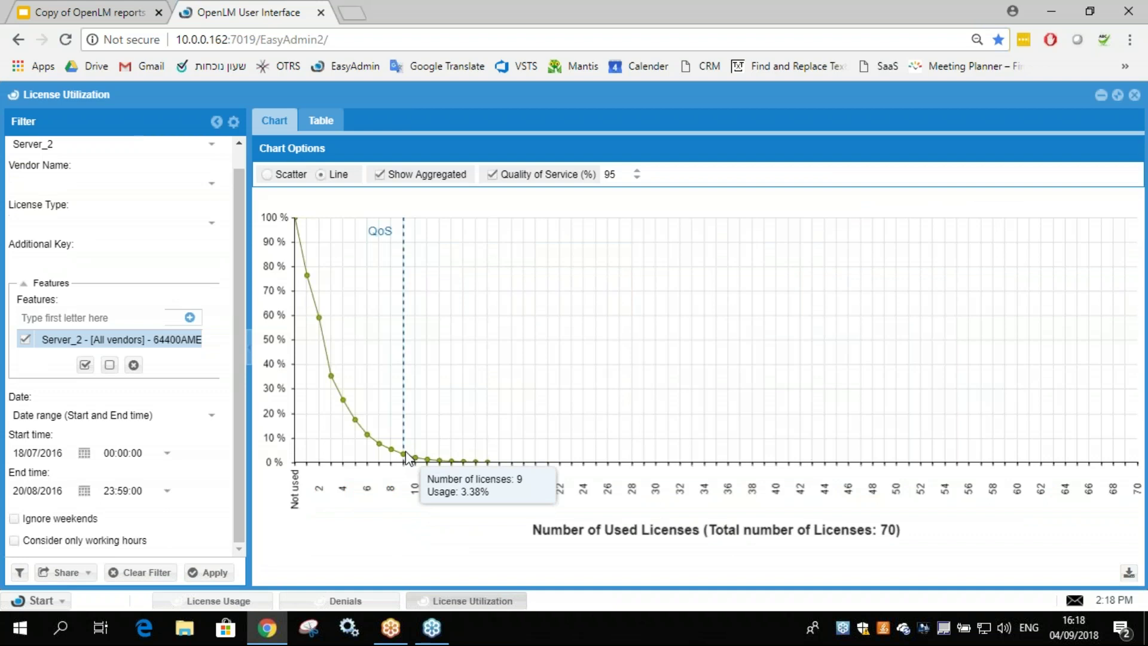
mouse_move(402, 456)
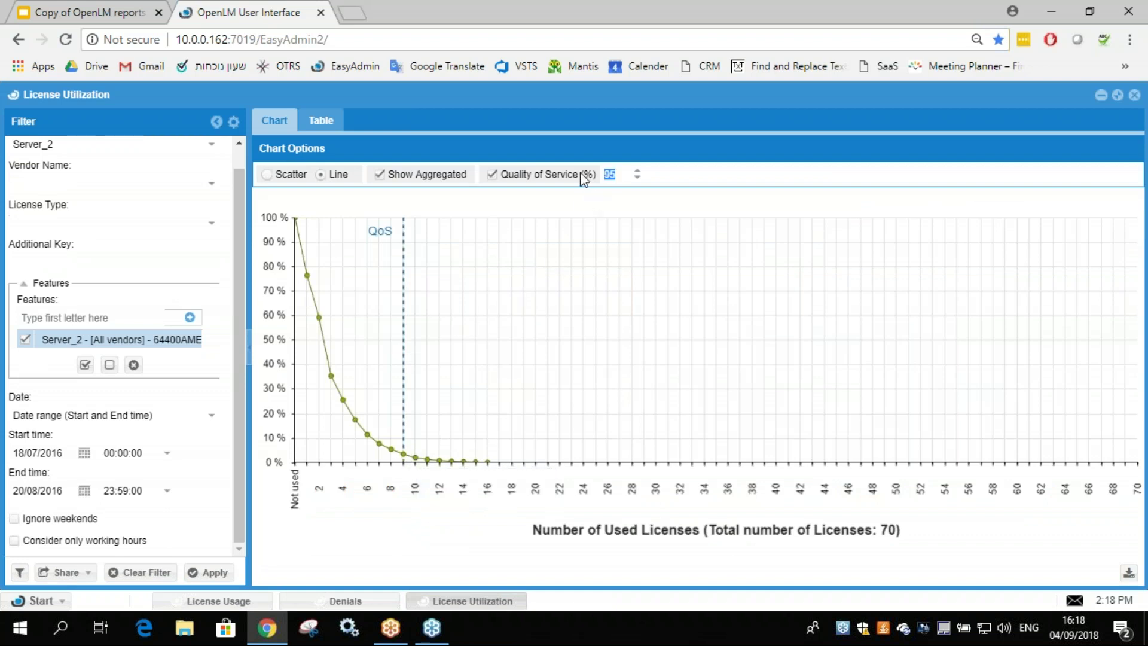
Set the Quality of Service to 99%, inspect the curve at the QoS line, and check it against the July 2016 usage peak
text(99)
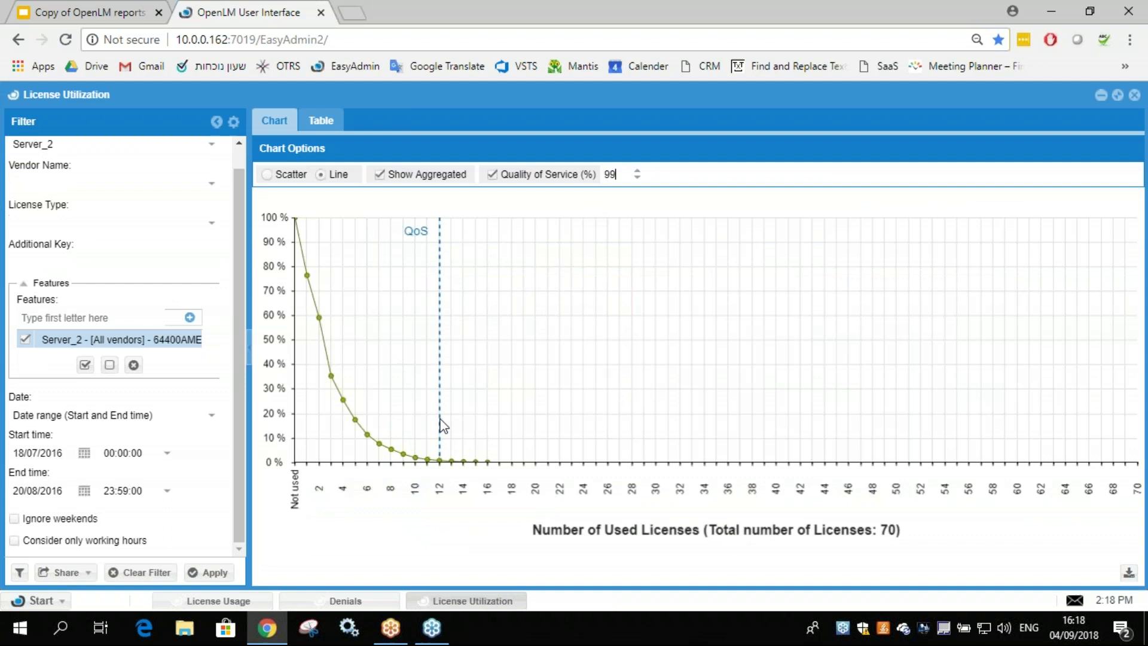
mouse_move(441, 464)
click(224, 609)
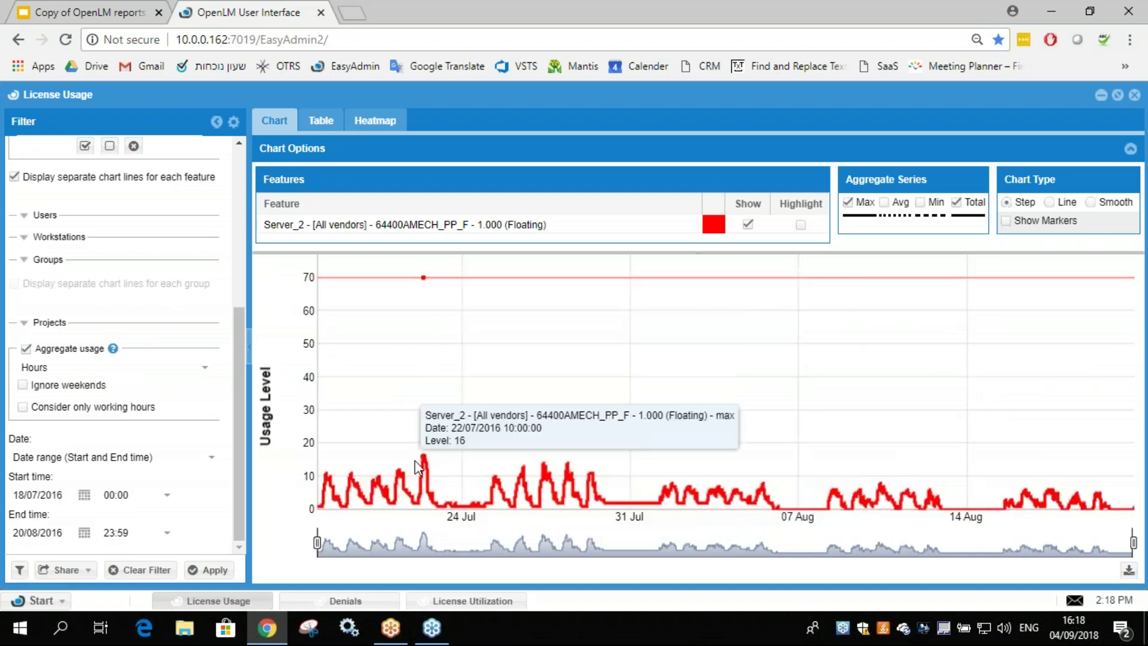
Compare the low-period License Utilization curve at the QoS line with the usage chart and the Denials report
click(460, 600)
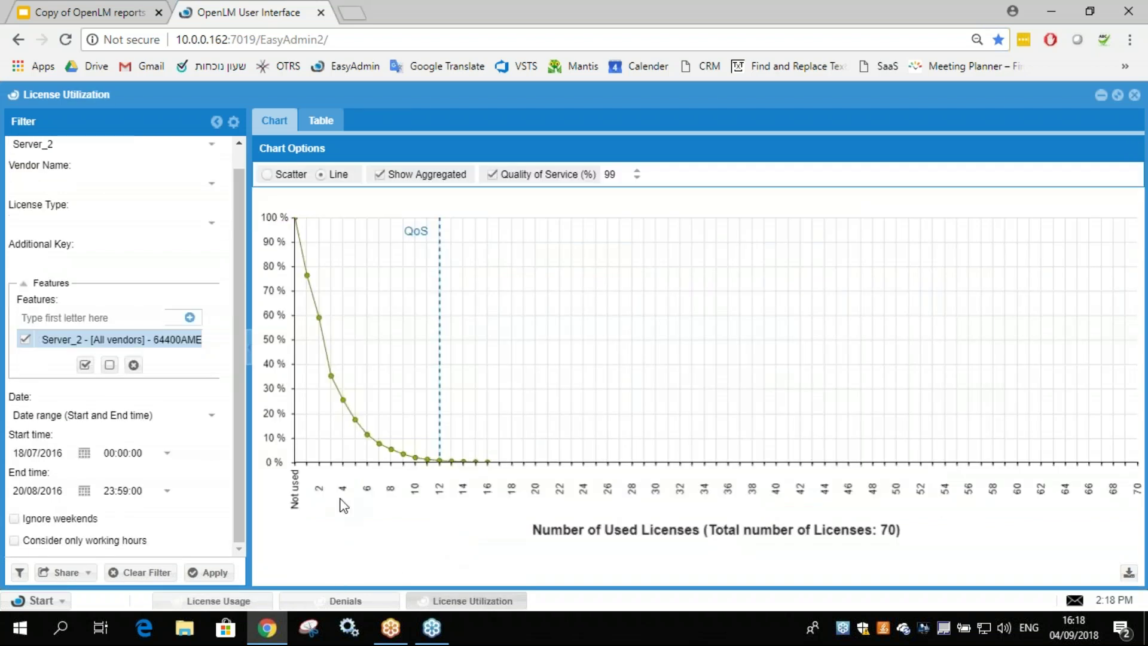
click(225, 601)
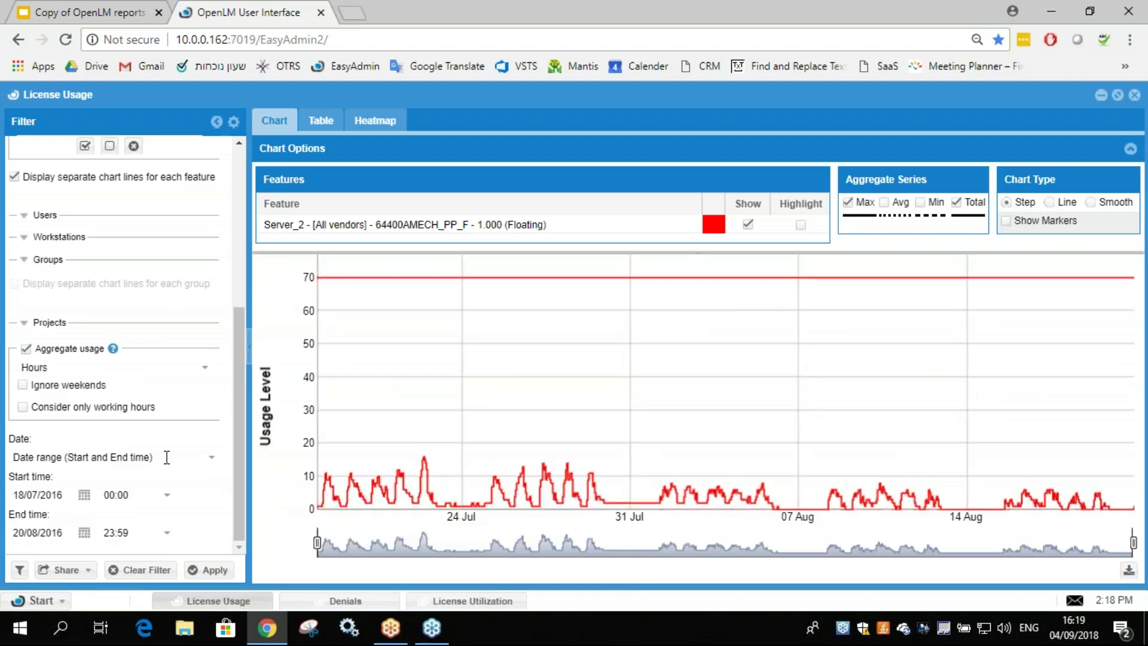
click(461, 600)
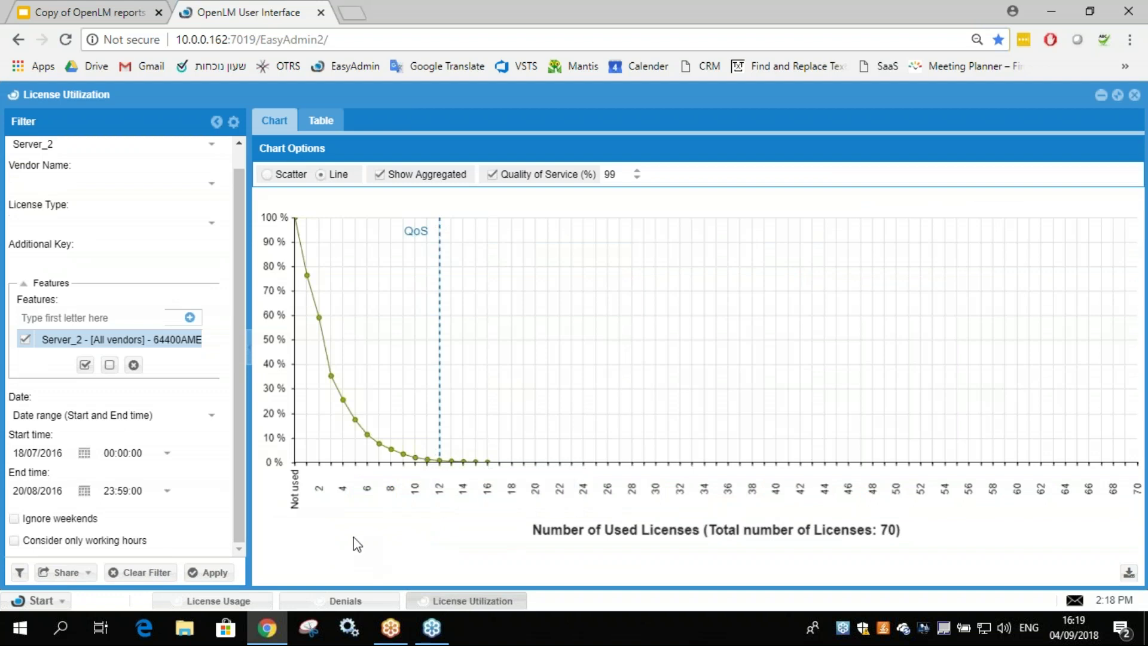
mouse_move(441, 463)
click(341, 602)
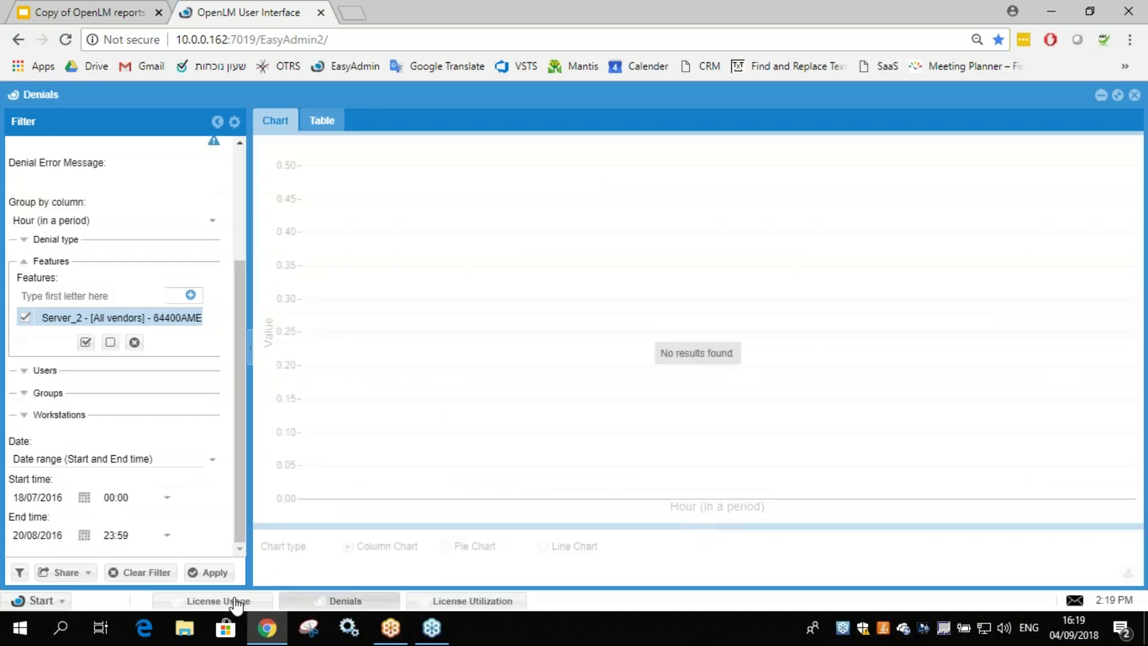
Load the saved "Workshop Demo High" filter in the License Usage report and apply it
click(230, 604)
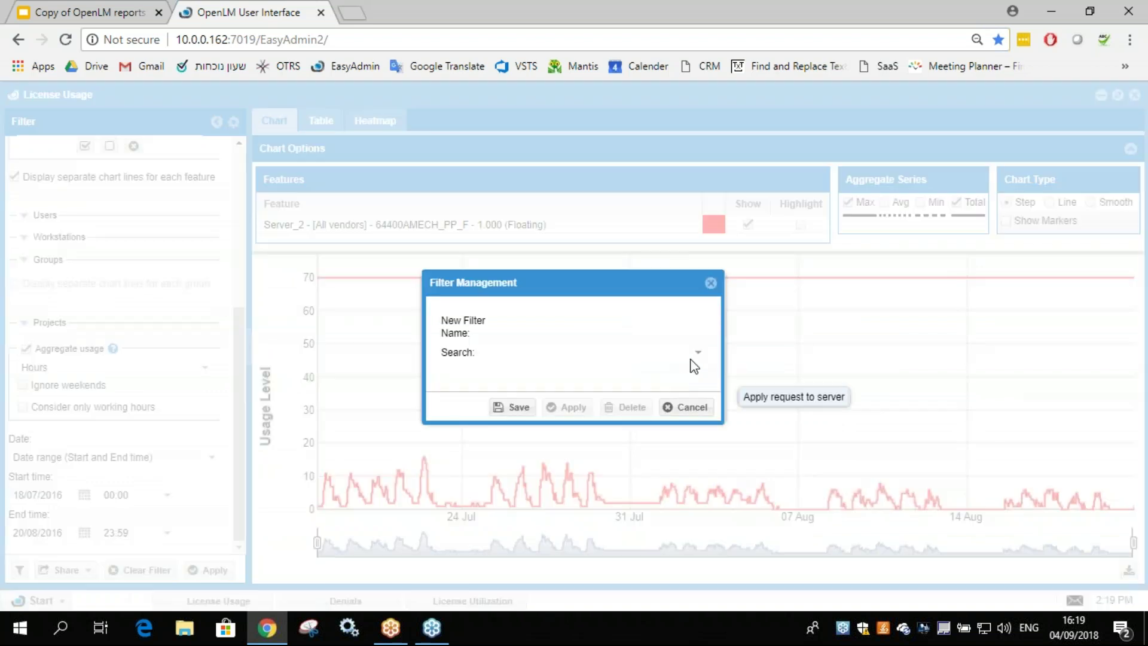
click(695, 354)
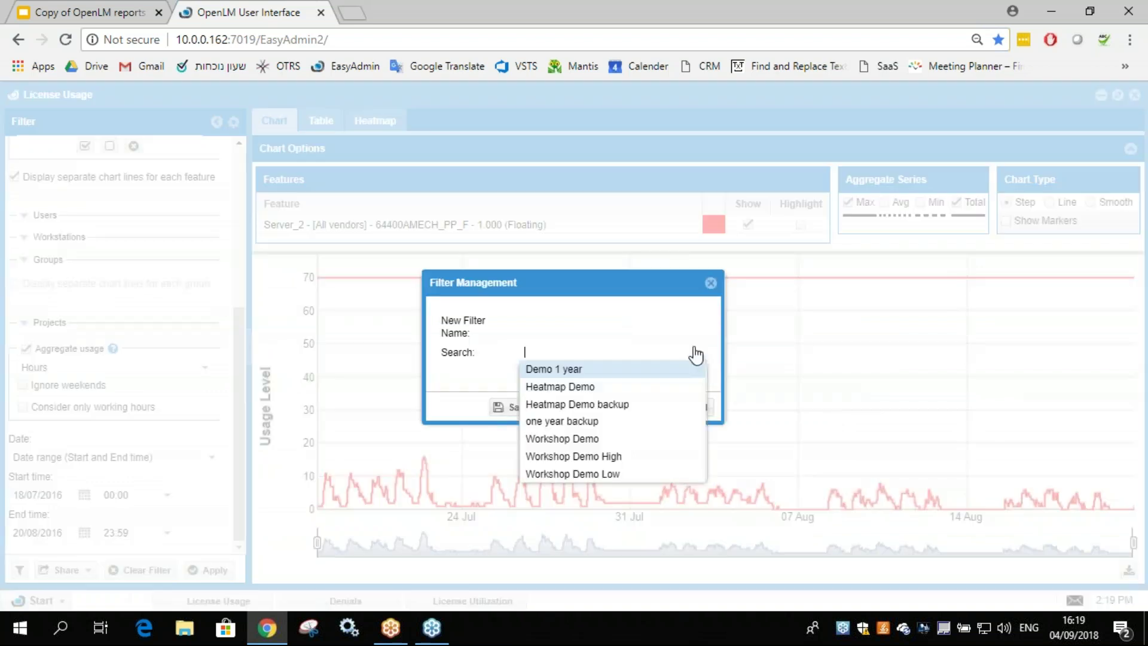
click(592, 457)
click(562, 407)
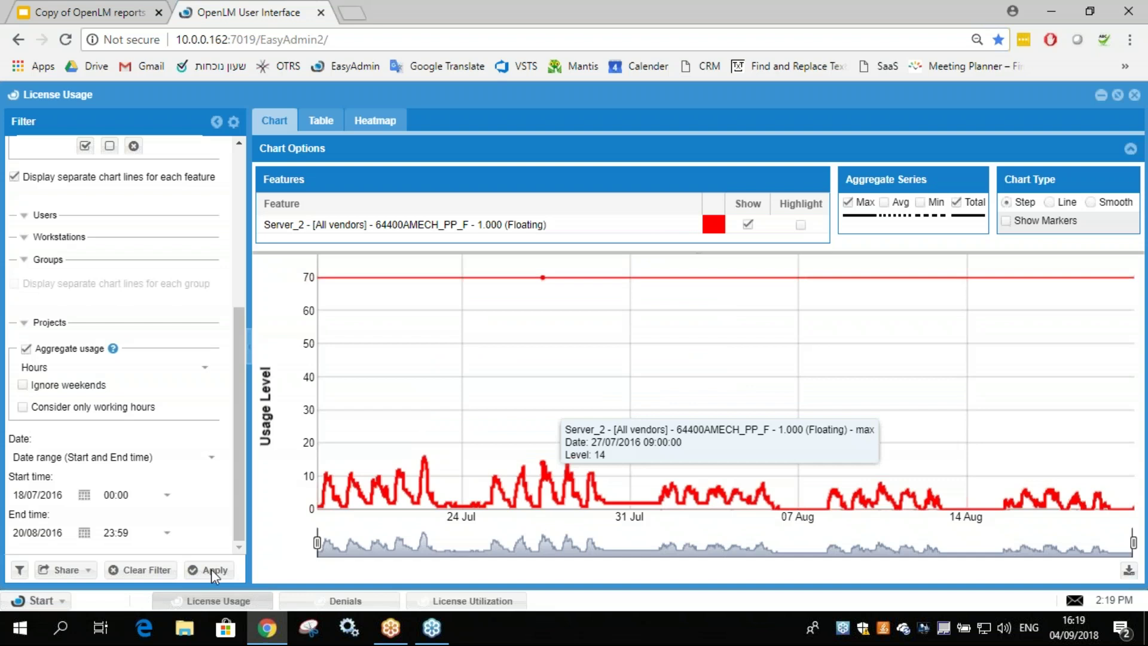
Load the saved "Workshop Demo High" filter in the Denials report and apply it
click(341, 603)
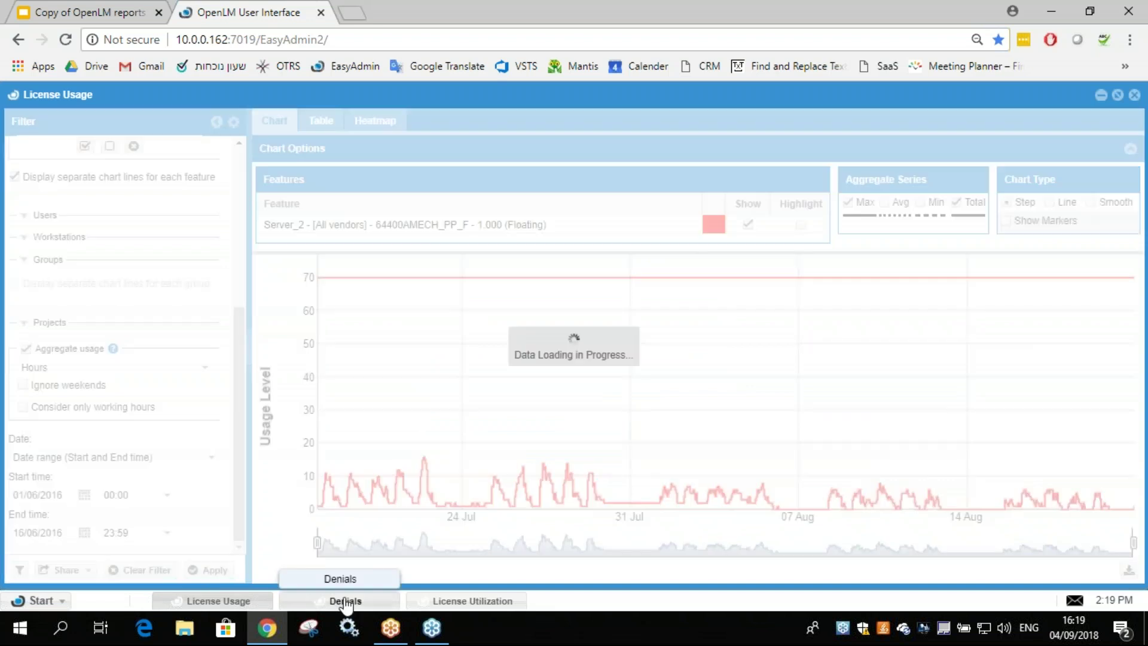
click(21, 573)
click(696, 352)
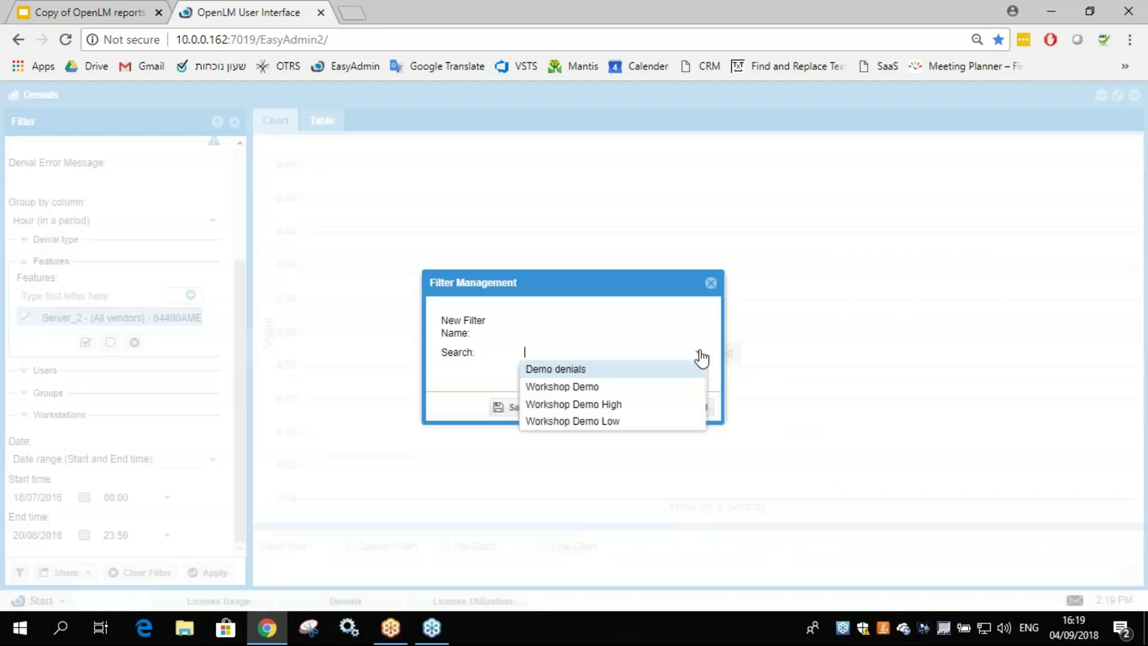
click(606, 402)
click(564, 410)
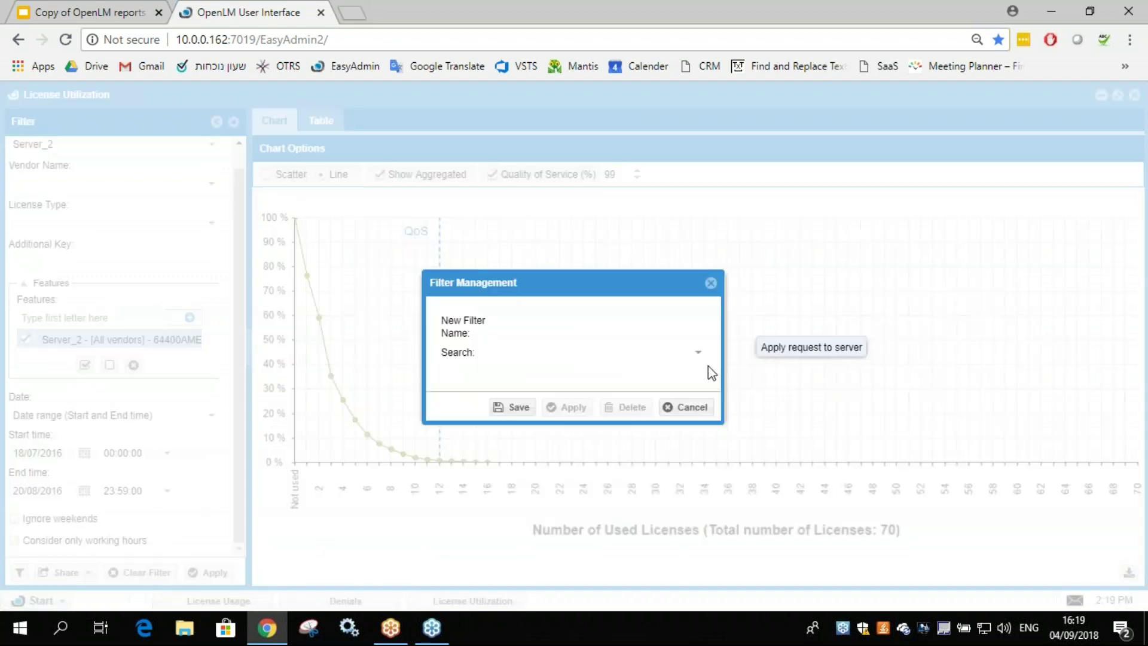
Load the saved "Workshop Demo High" filter in the License Utilization report and apply it
click(699, 354)
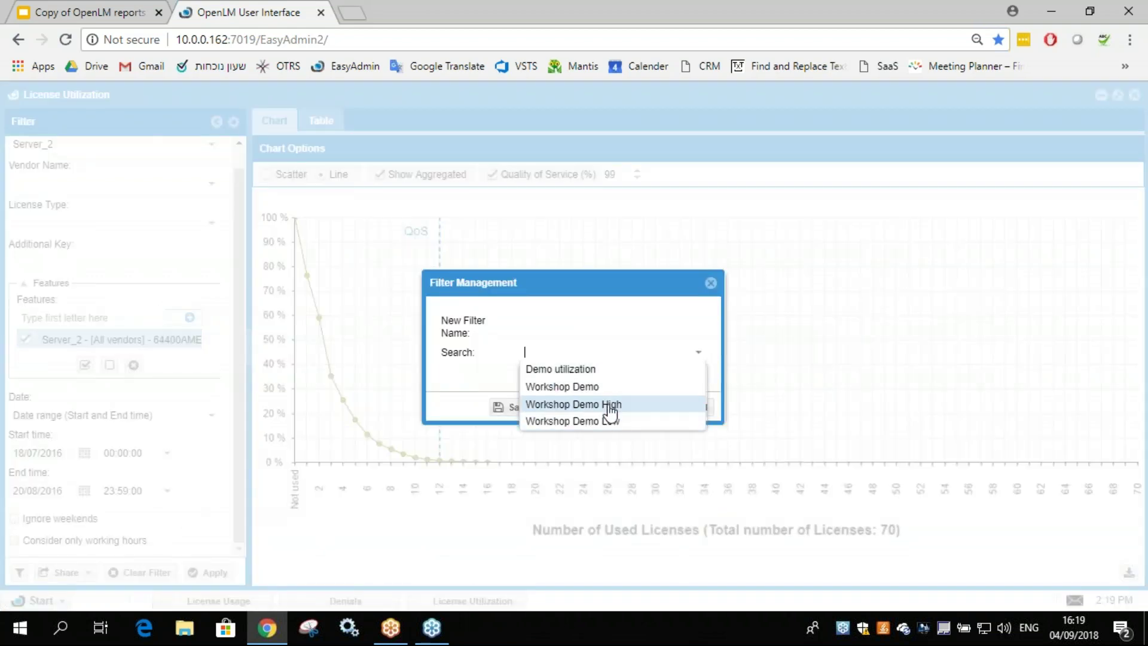
click(609, 405)
click(570, 406)
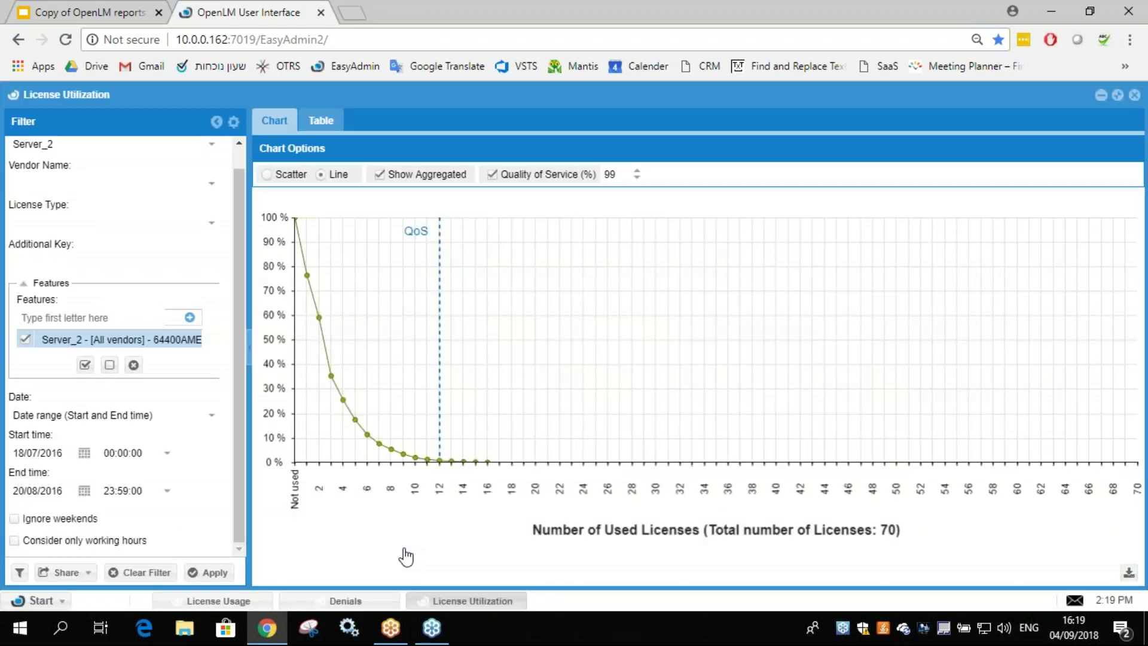
click(215, 573)
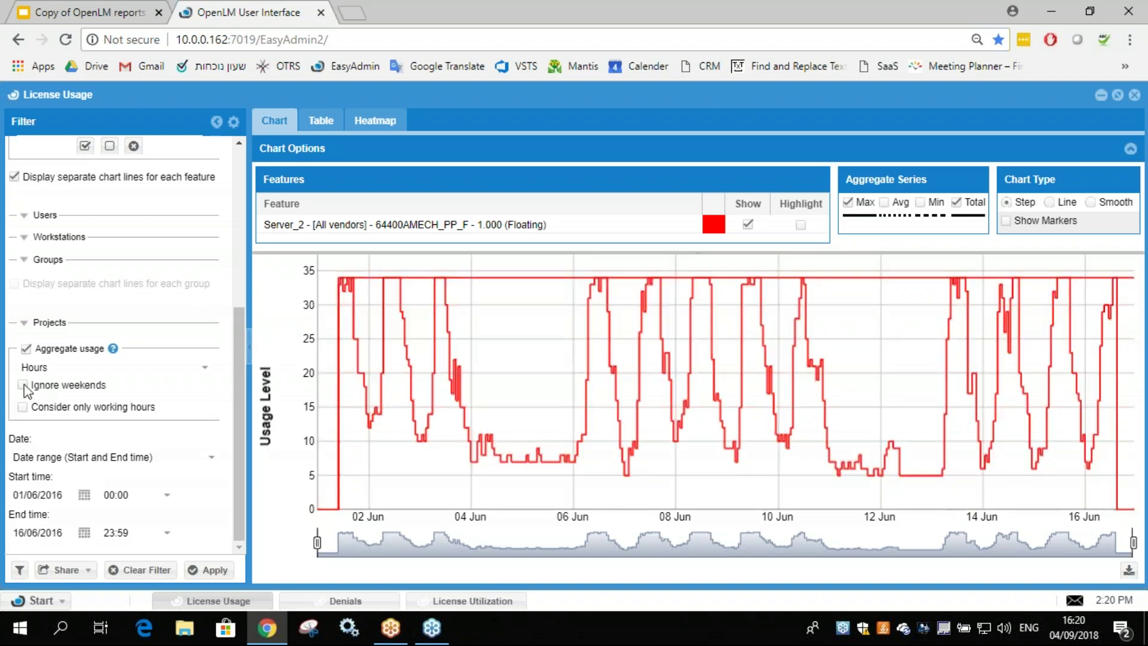
Restrict the June 2016 License Usage report to working hours without weekends and look through its heatmap
click(194, 569)
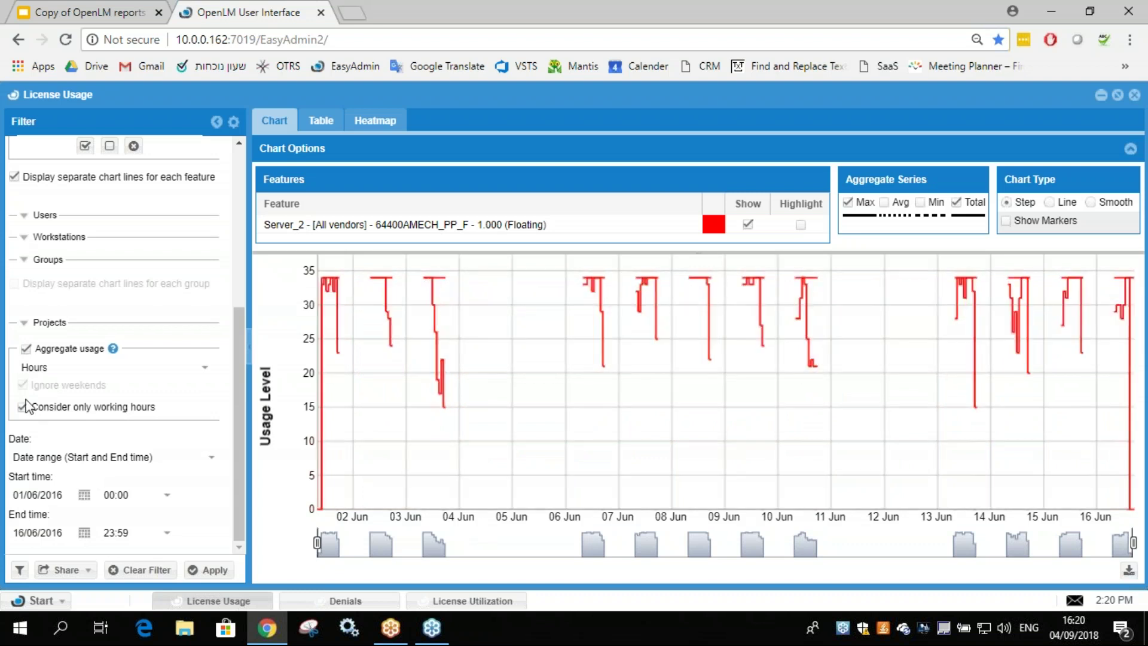
click(398, 122)
scroll(692, 352, down, 2)
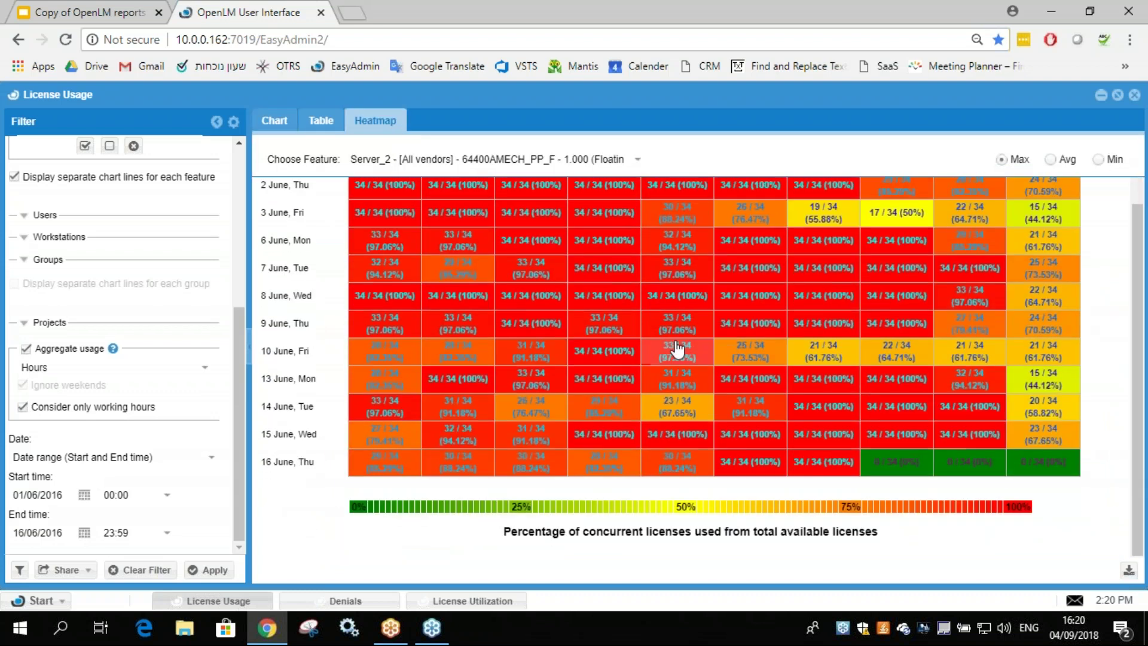
scroll(692, 351, up, 2)
Include weekends and non-working hours in the License Usage report again, view the full-day heatmap, and return to the usage chart
click(23, 405)
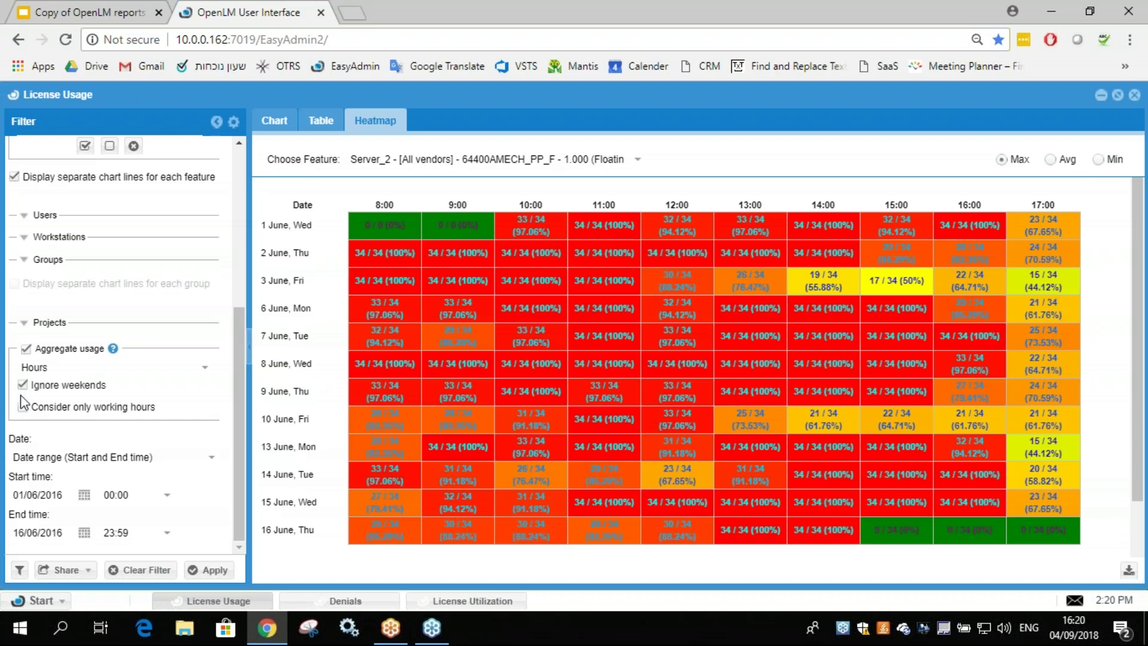
click(208, 570)
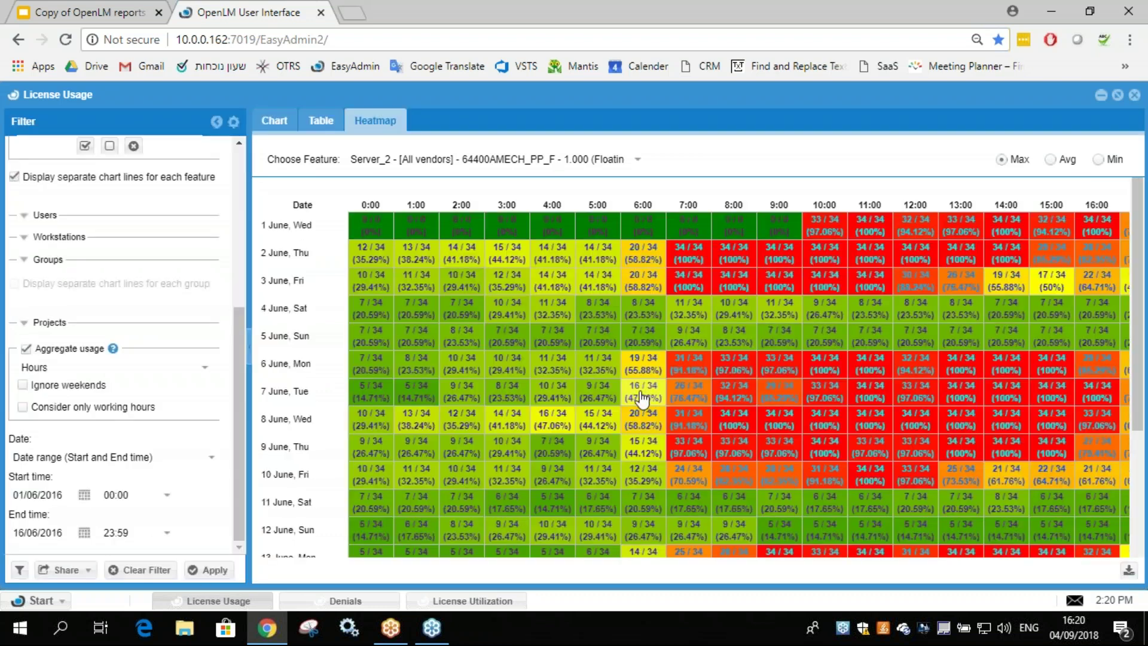
click(275, 123)
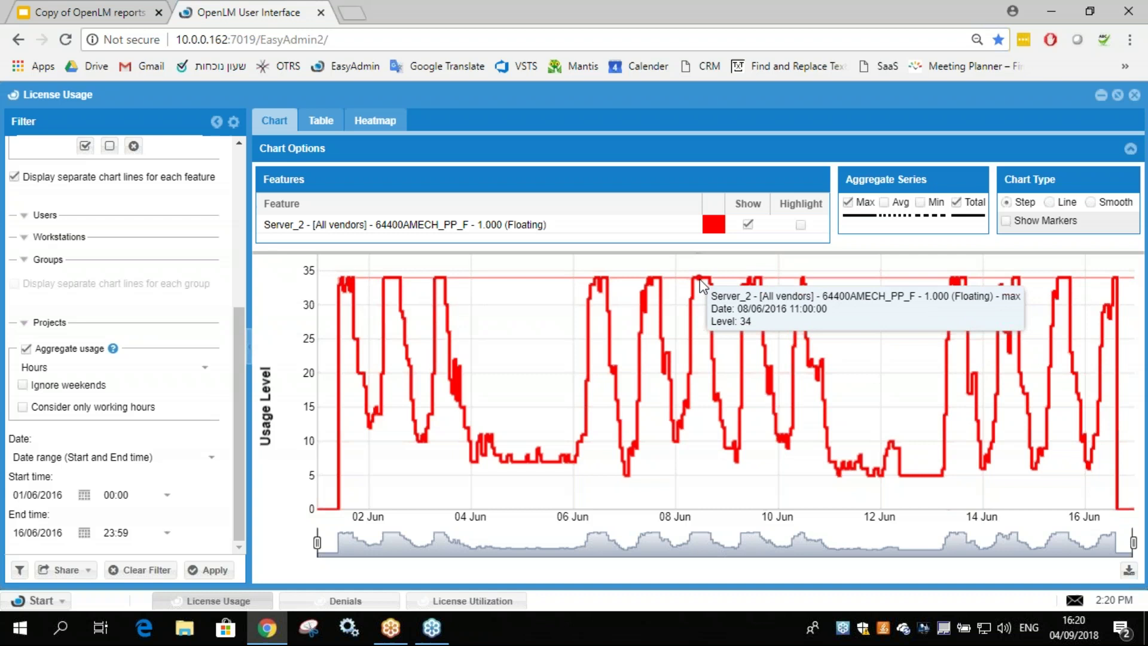
Examine the hourly denials peaks for 1 to 16 June 2016, including 14 June at 15:00, and compare them with the usage chart
click(344, 602)
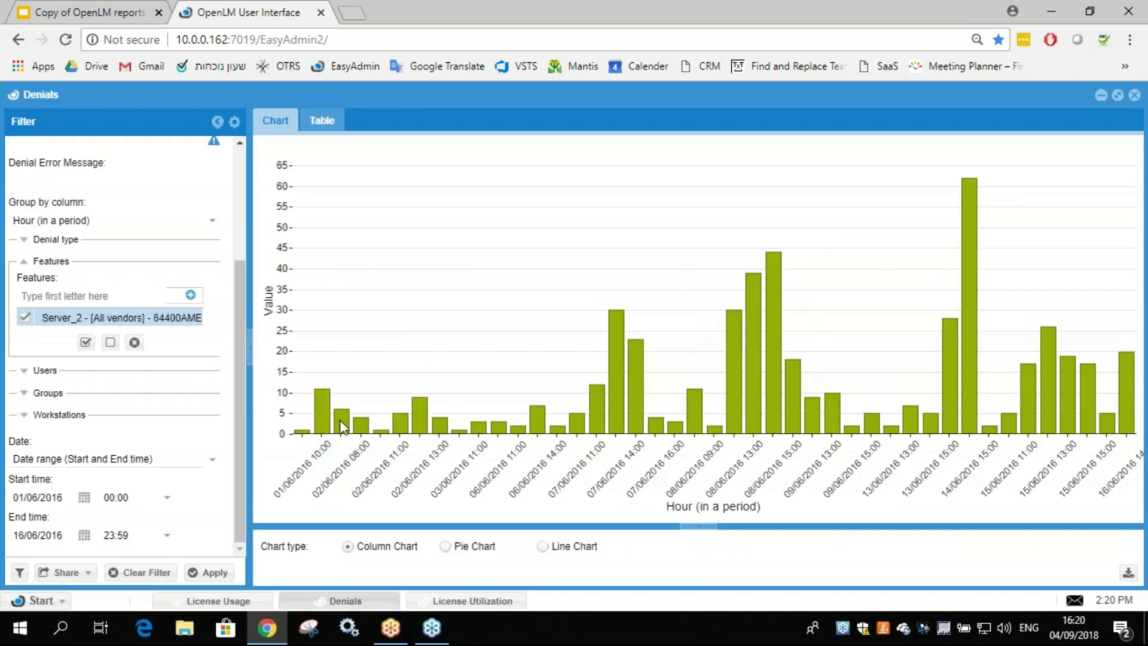
click(323, 410)
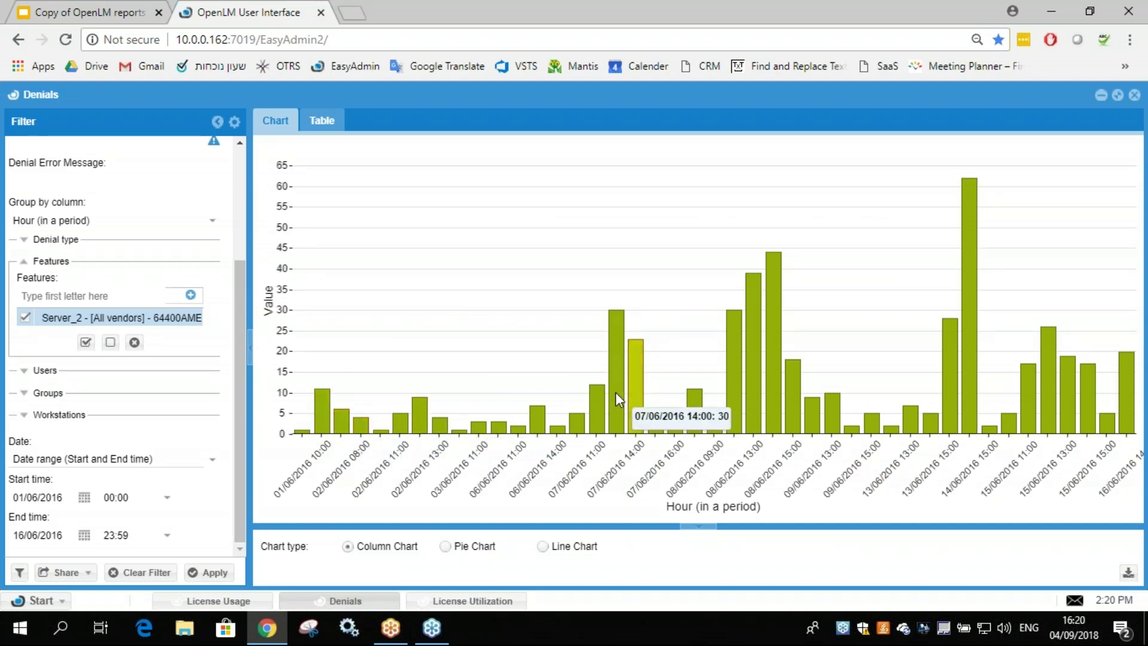
click(772, 352)
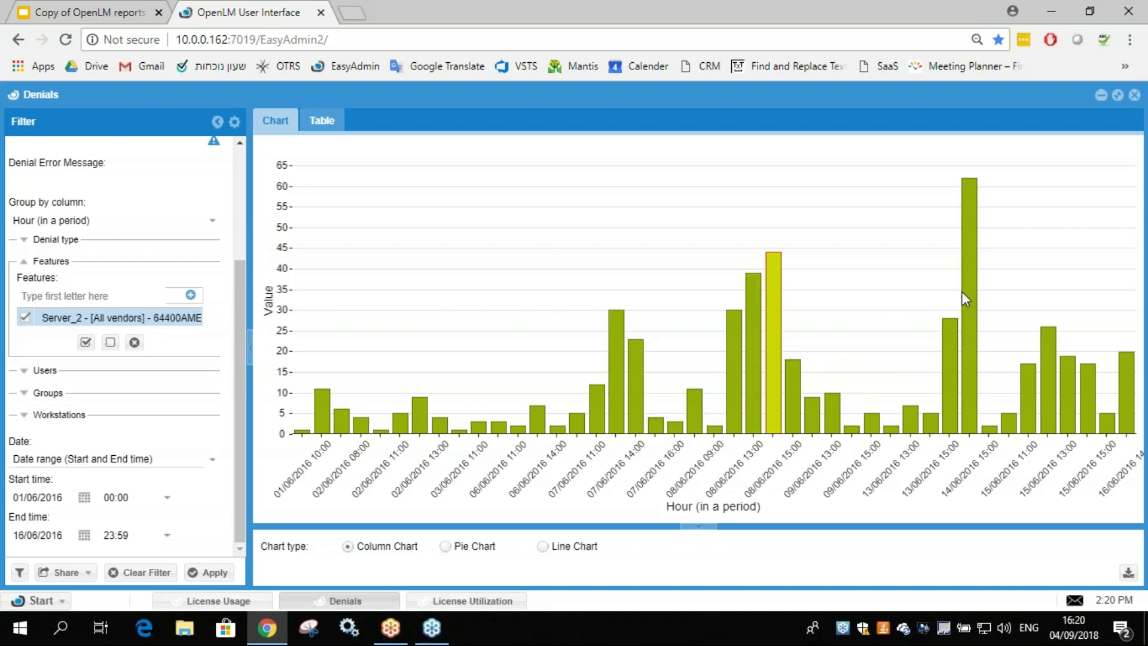
mouse_move(970, 290)
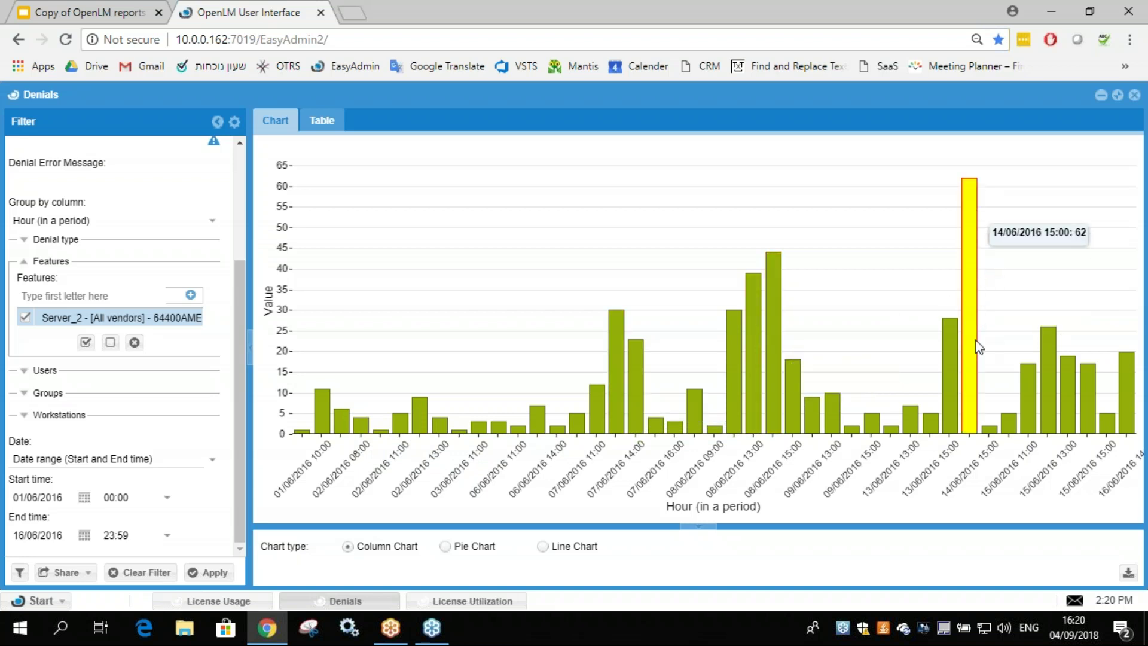
mouse_move(945, 386)
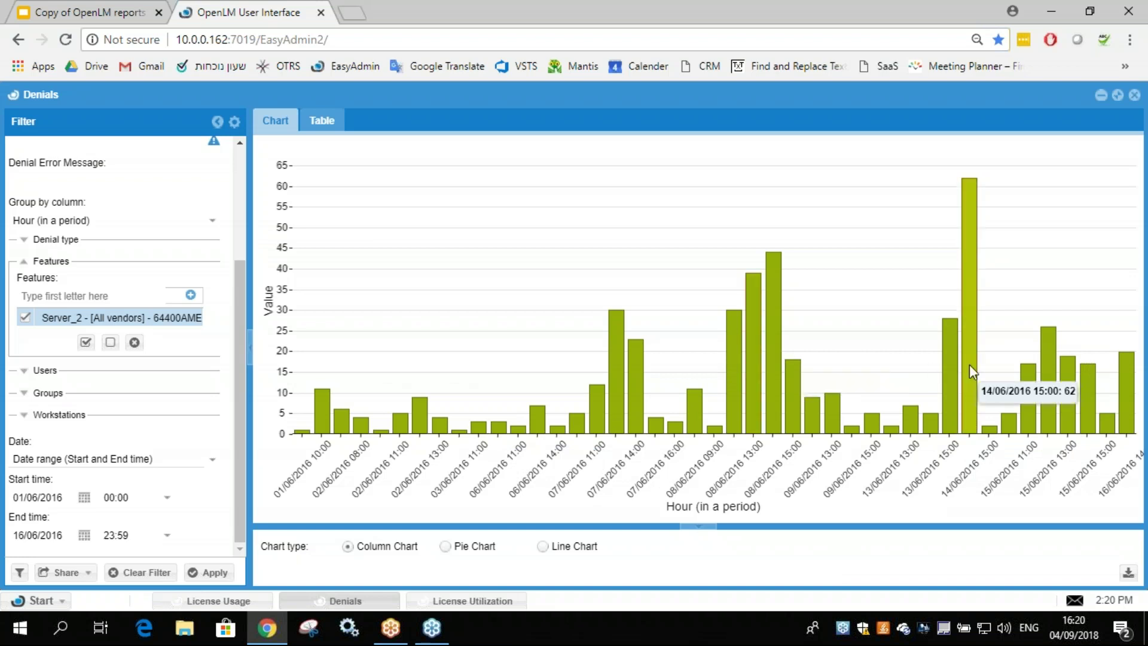
click(217, 601)
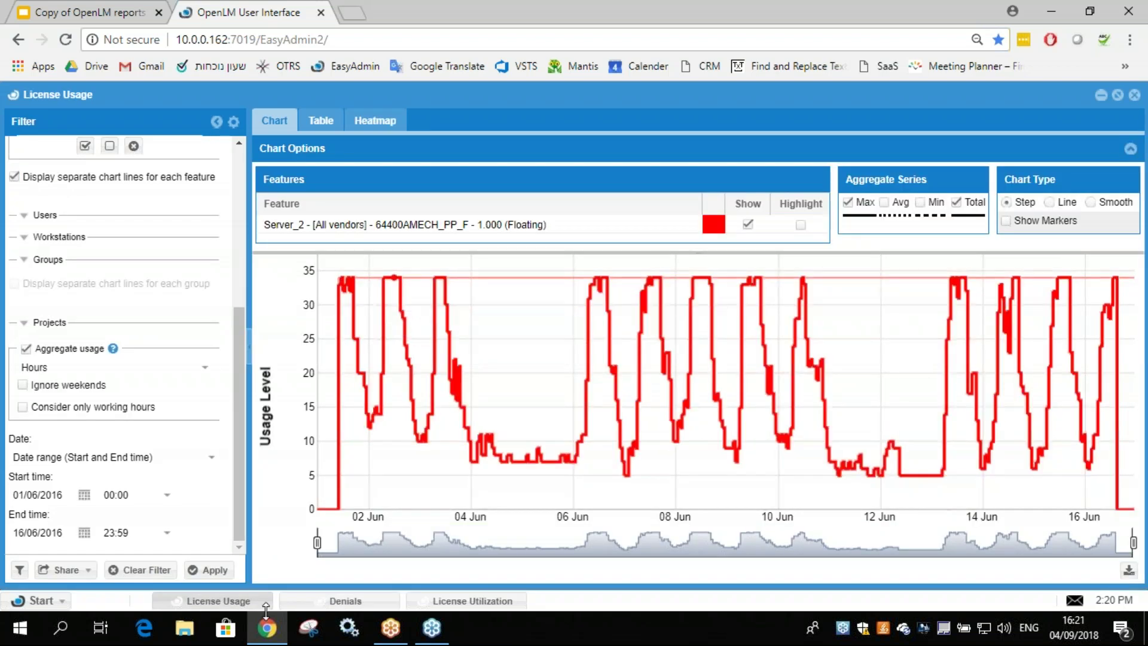
click(390, 604)
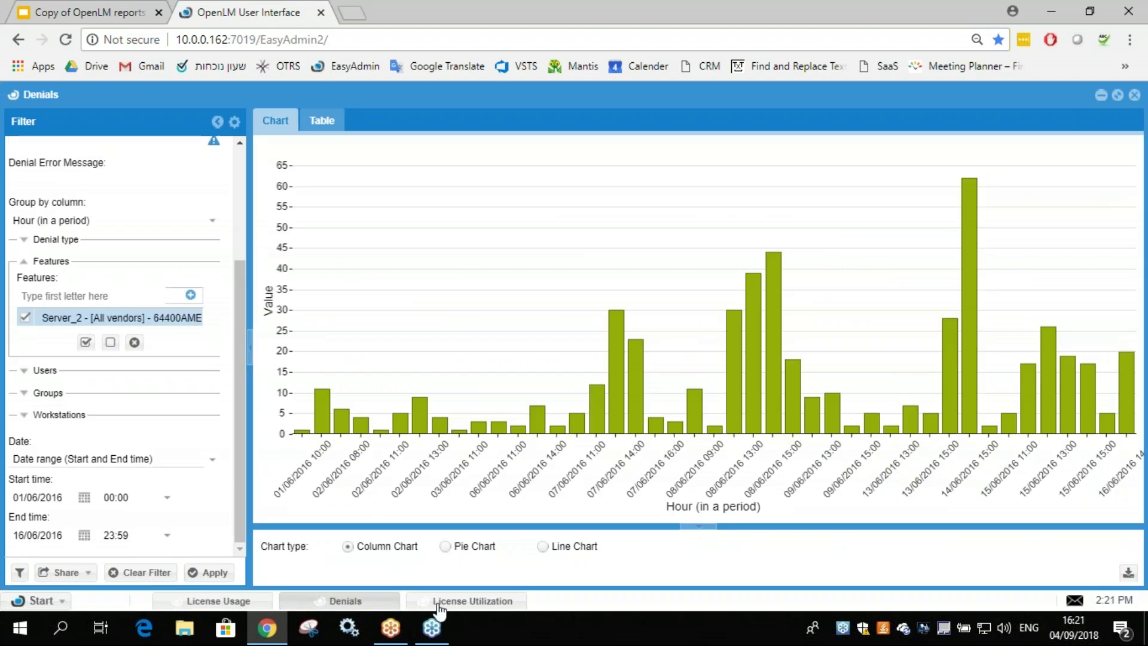
Set the Quality of Service for the high-period License Utilization curve to 90% and 95%, checking the point at the QoS line each time
click(458, 603)
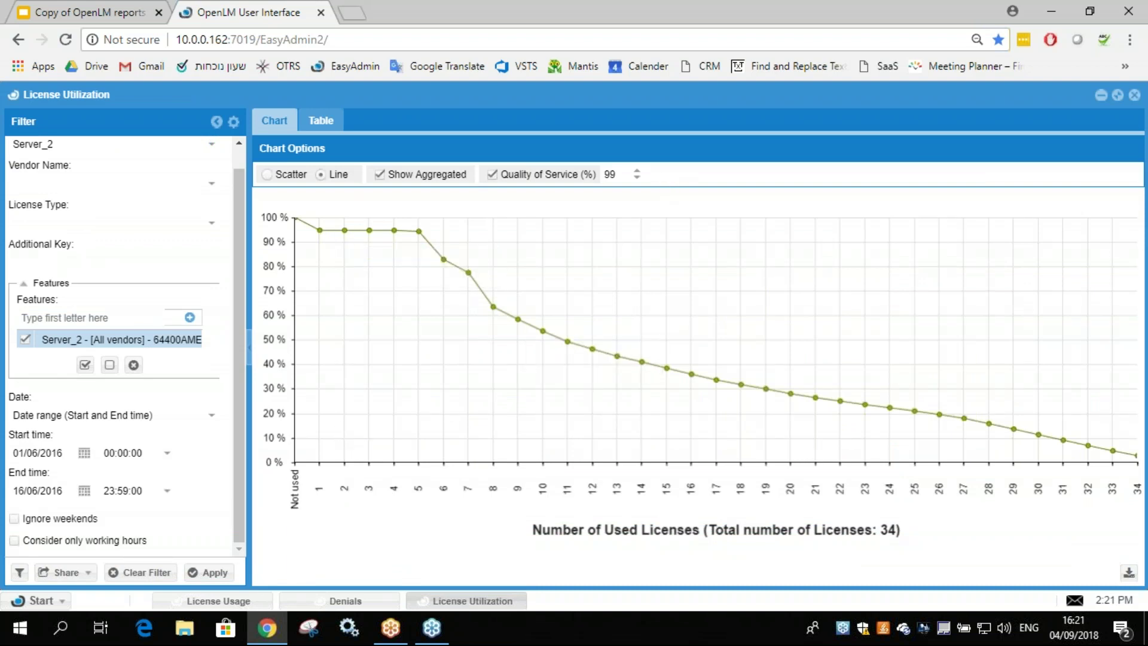
key(Return)
mouse_move(1064, 440)
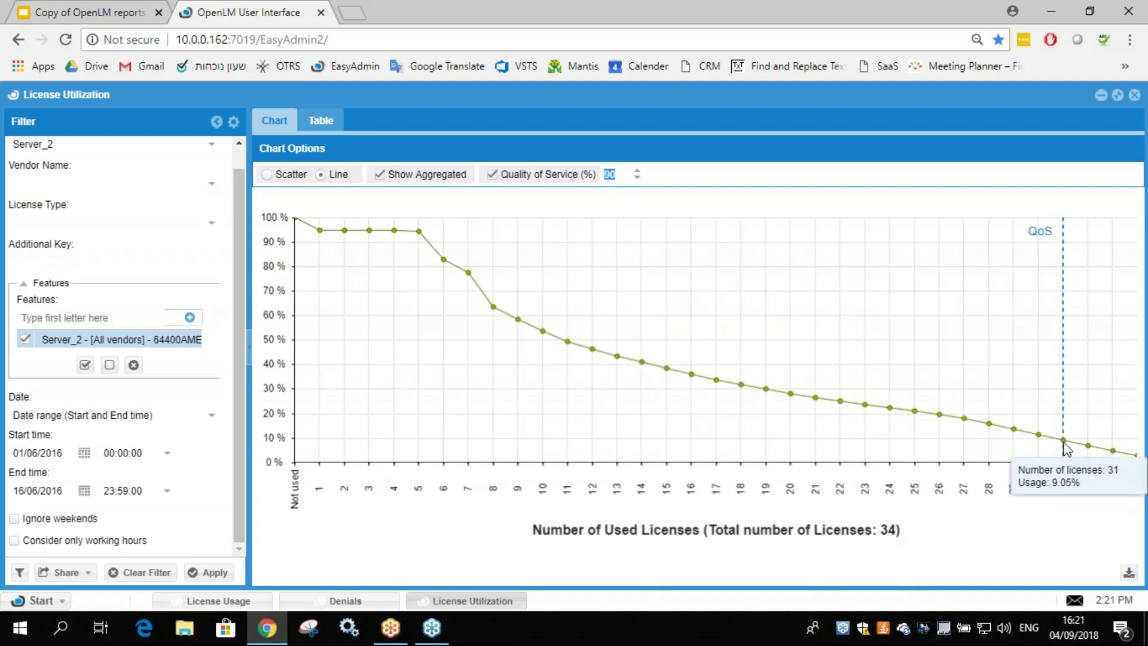
text(95)
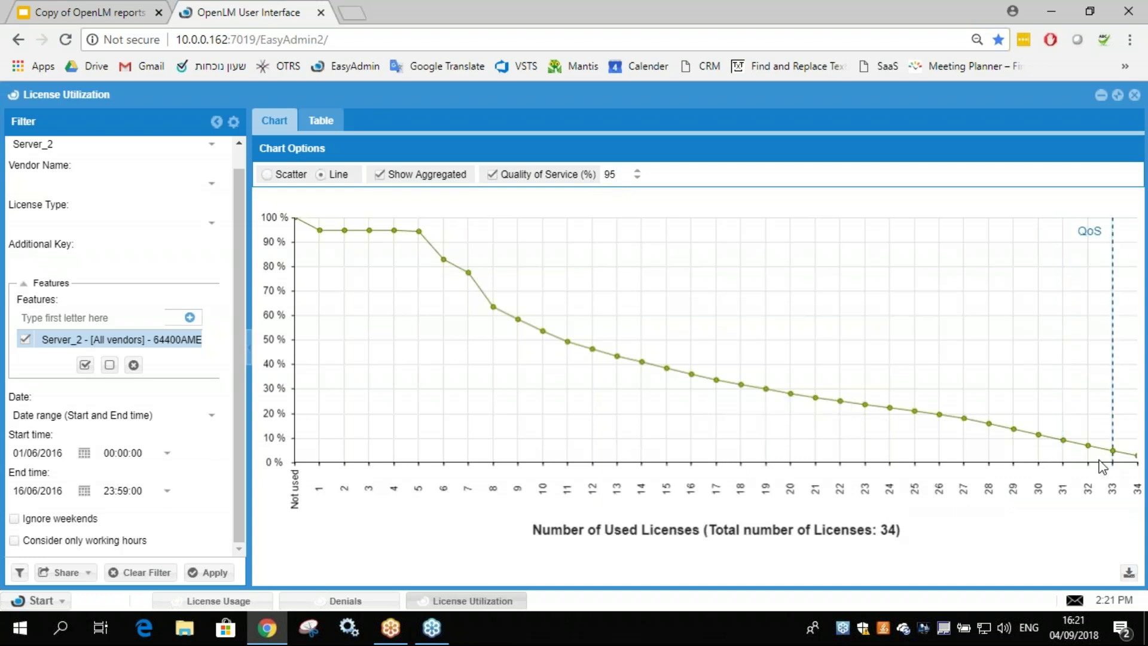
mouse_move(1115, 458)
Restrict the high-period License Utilization report to working hours only and reload the curve
click(15, 539)
click(208, 574)
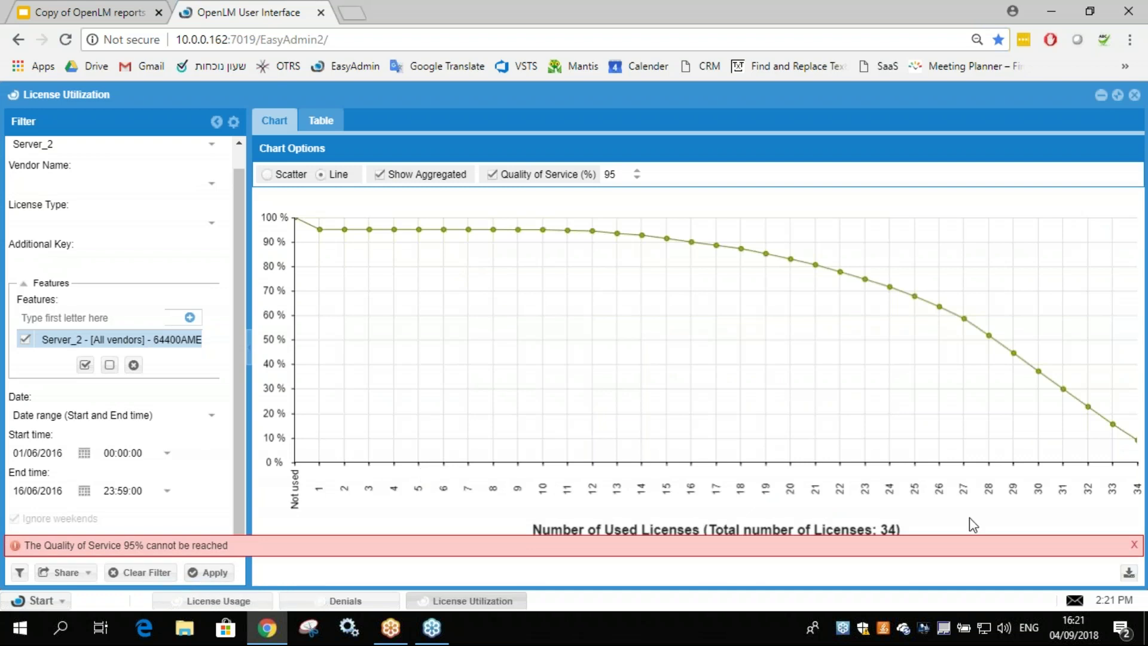
click(1134, 545)
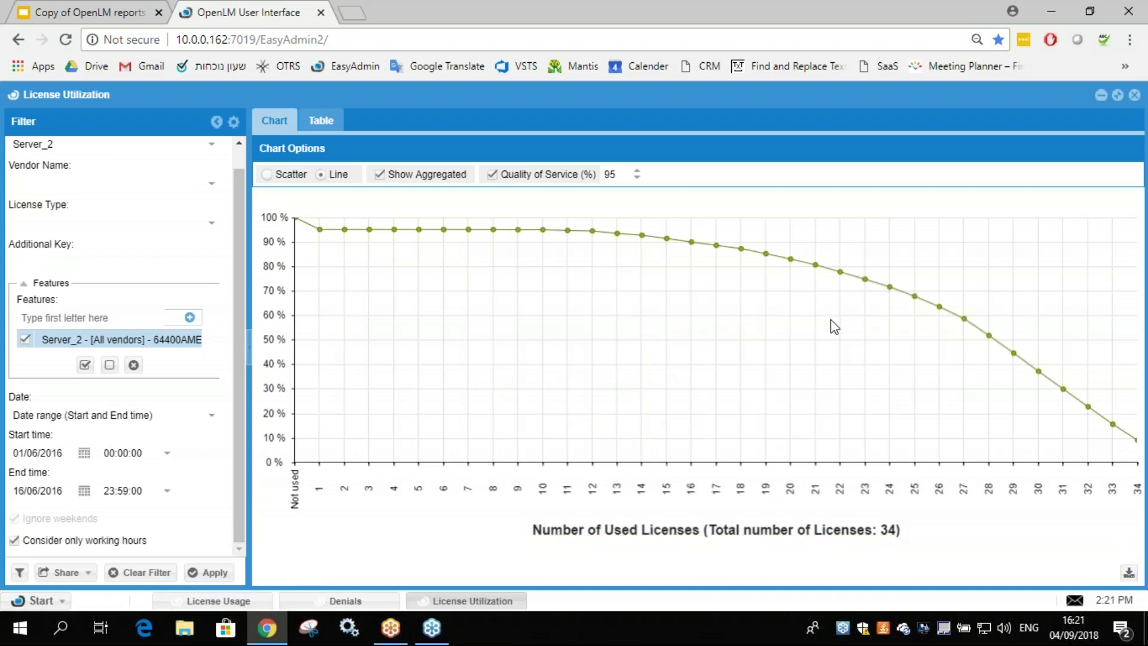
Set the Quality of Service for the working-hours curve to 80%, check the point at the QoS line, and change it to 90%
mouse_move(631, 247)
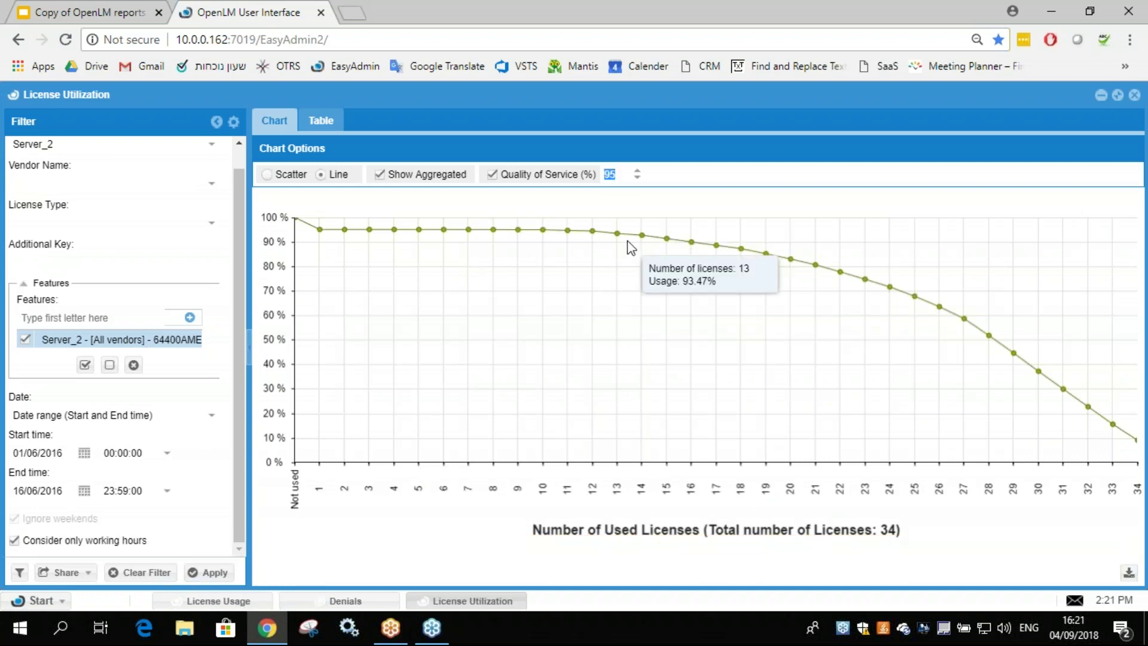
text(80)
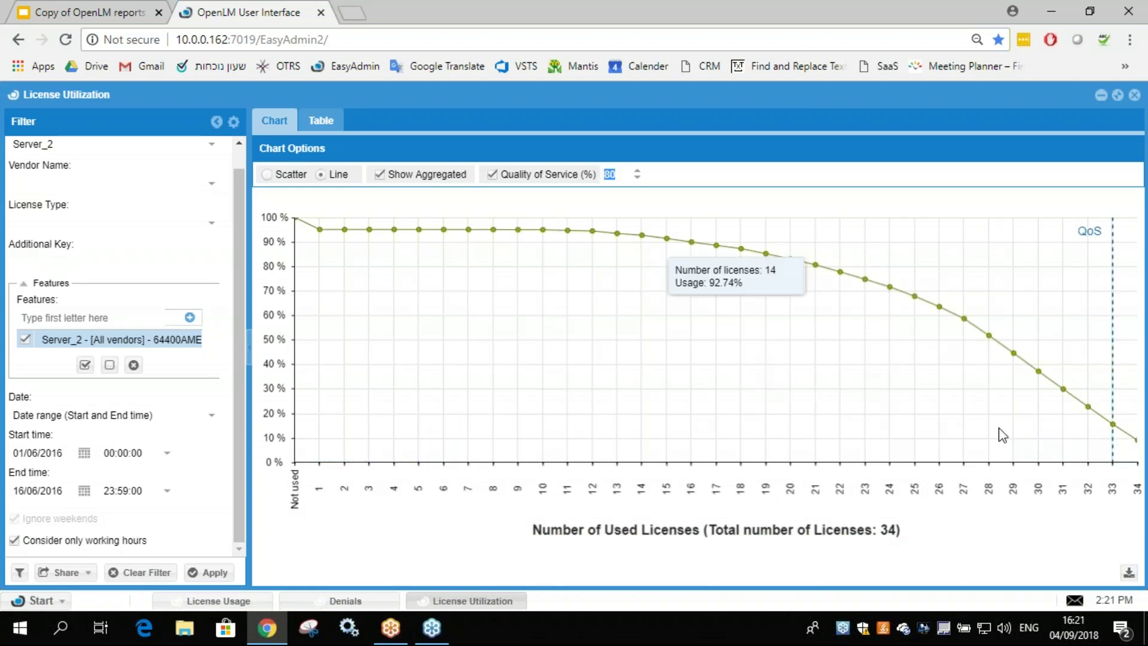
mouse_move(1116, 425)
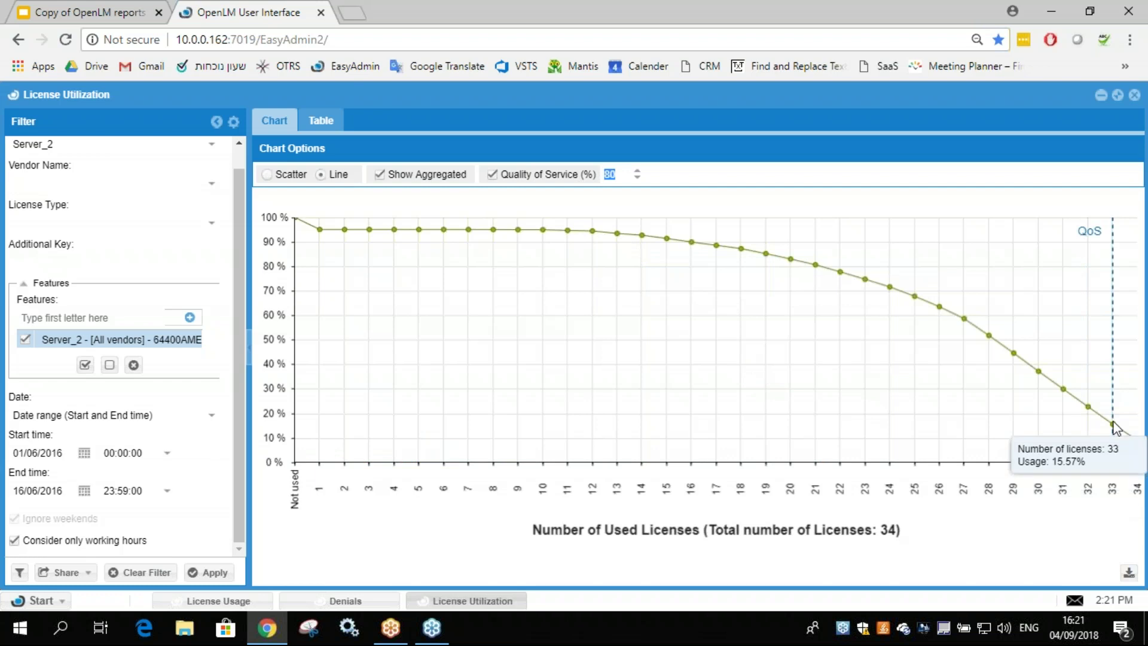
click(618, 174)
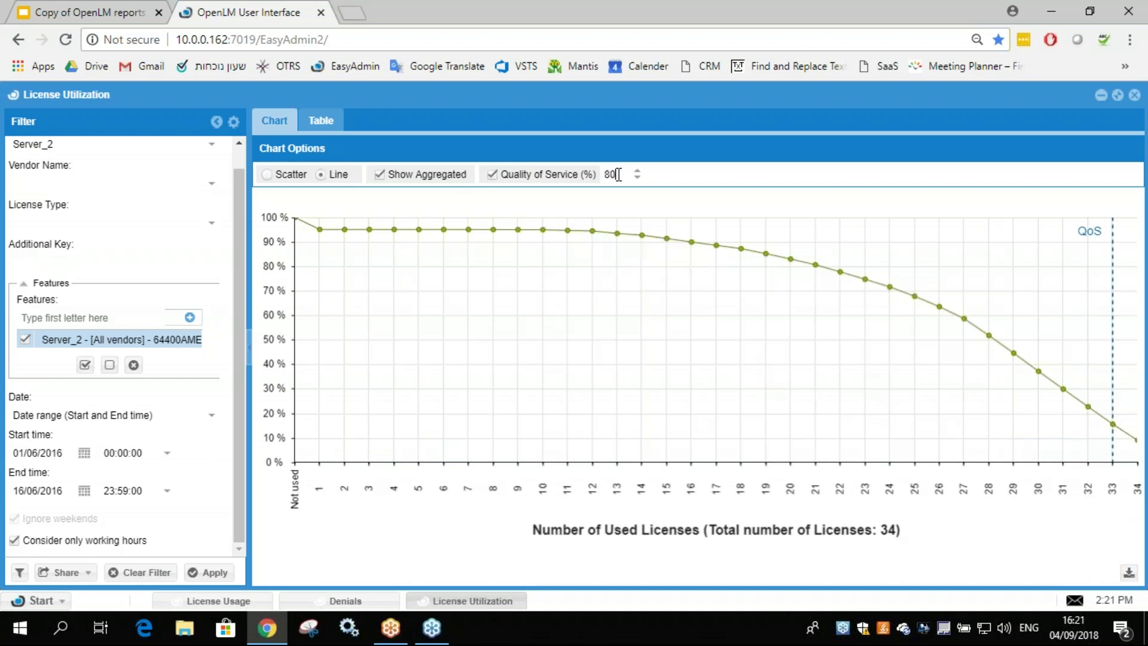
text(90)
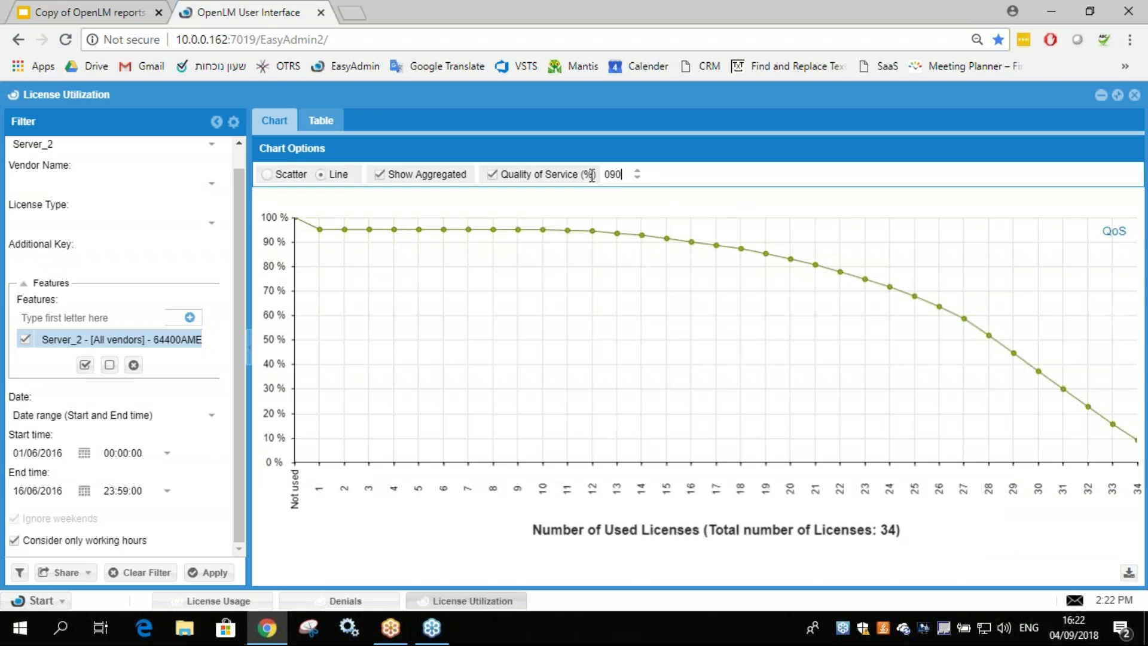
Set the Quality of Service to 90% and compare the working-hours utilization curve with and without aggregation
key(ctrl+a)
text(90)
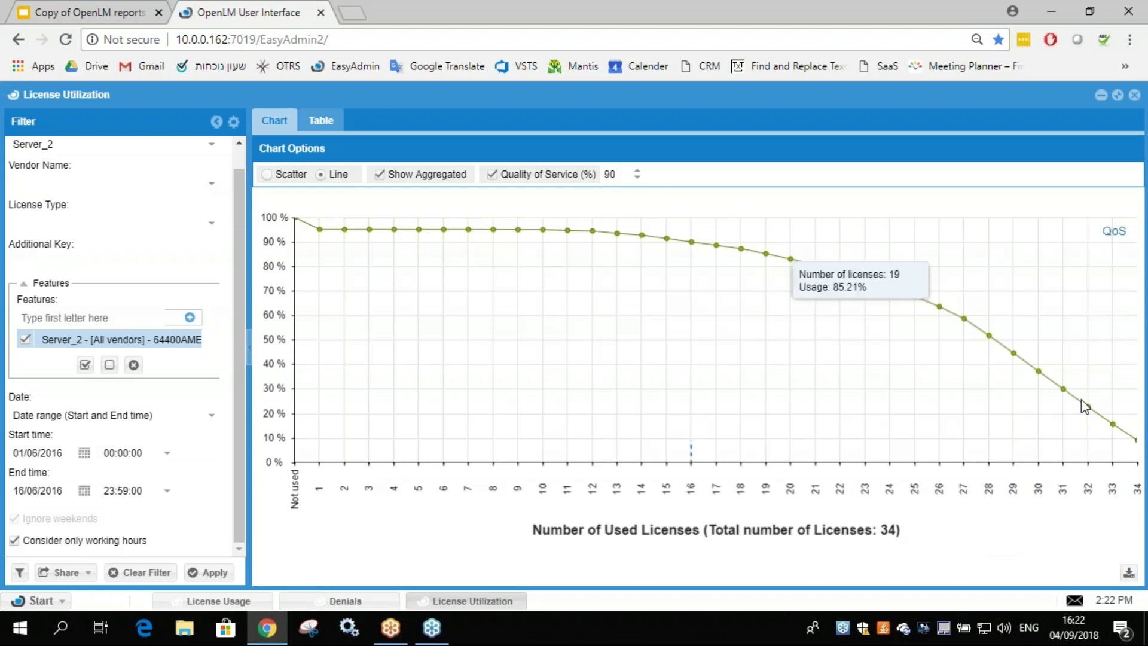
mouse_move(1139, 441)
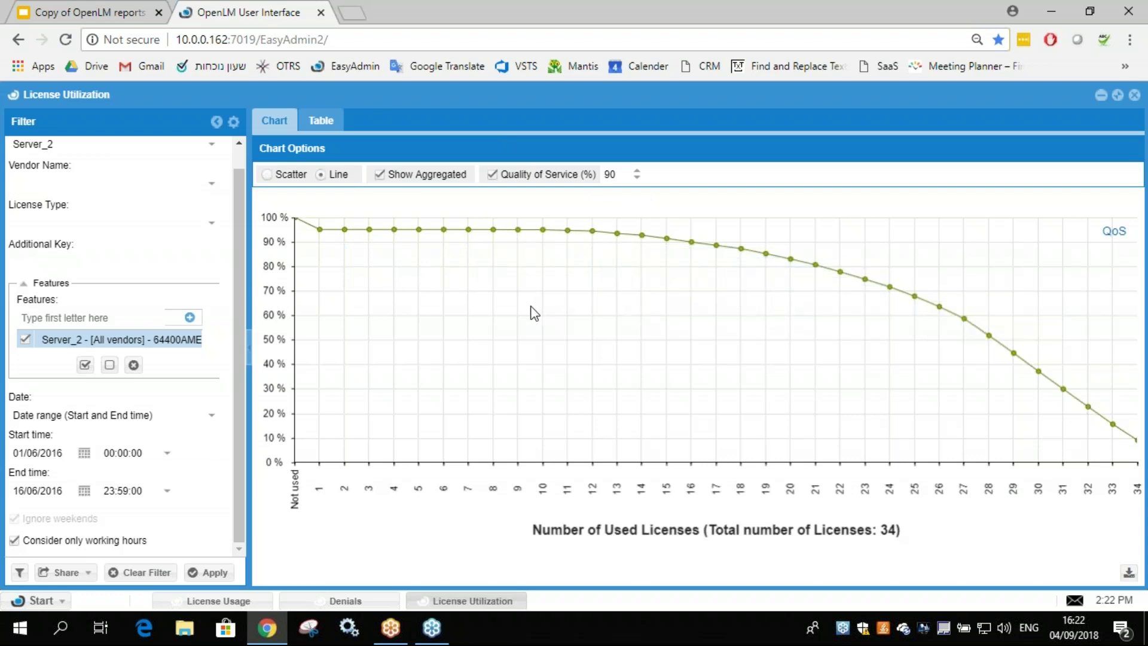
mouse_move(323, 233)
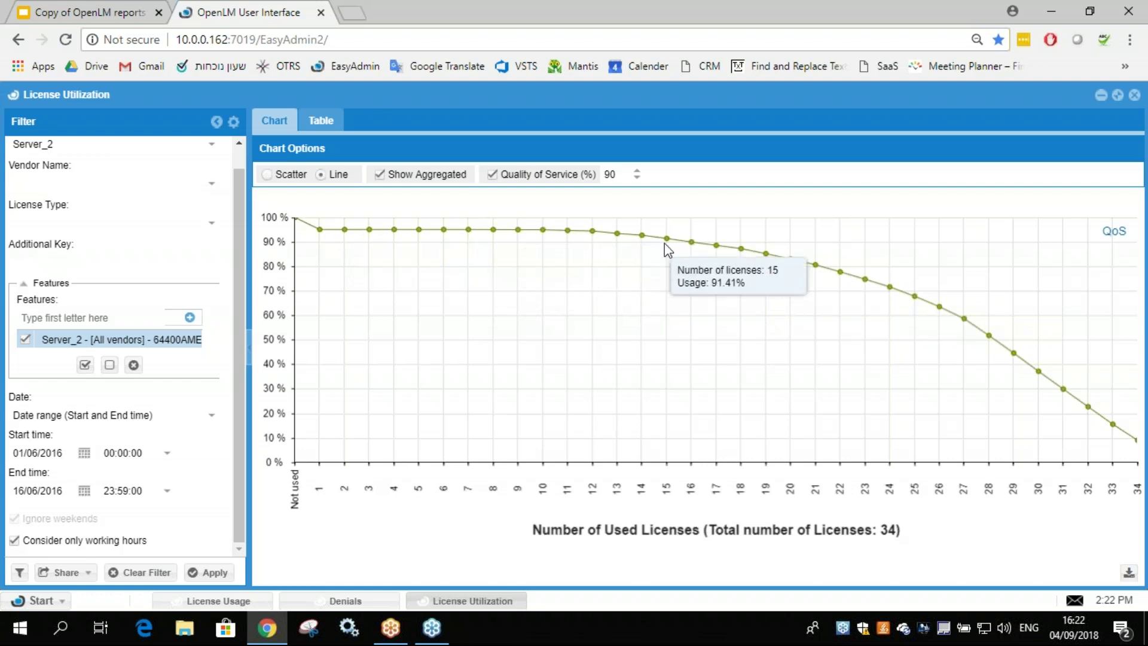
click(380, 175)
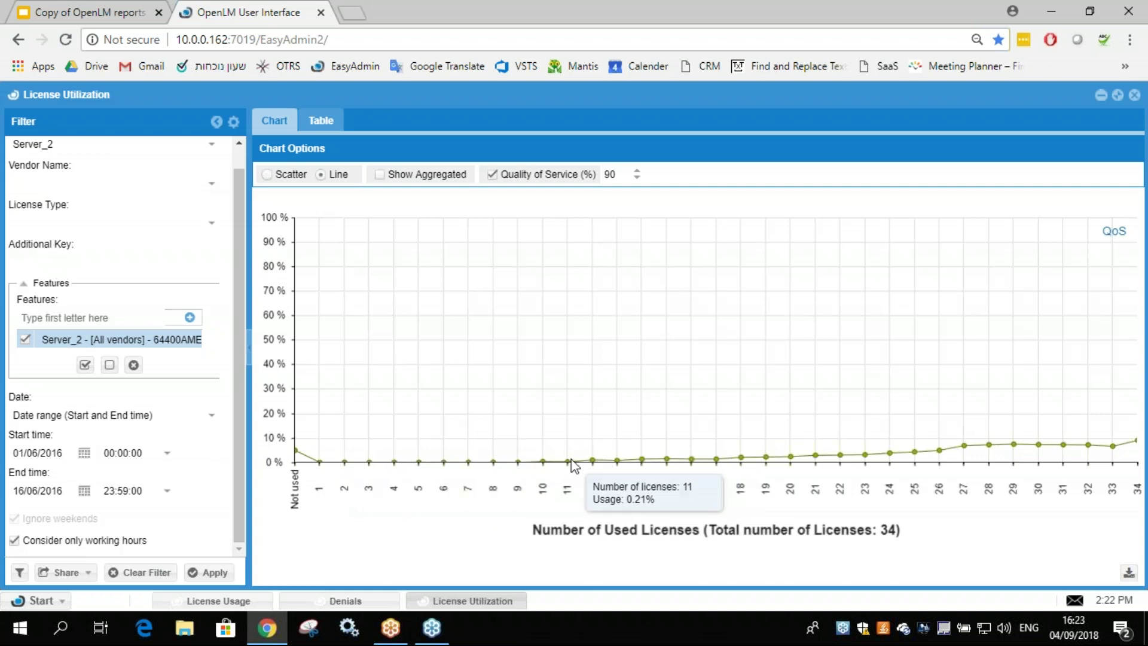
click(379, 177)
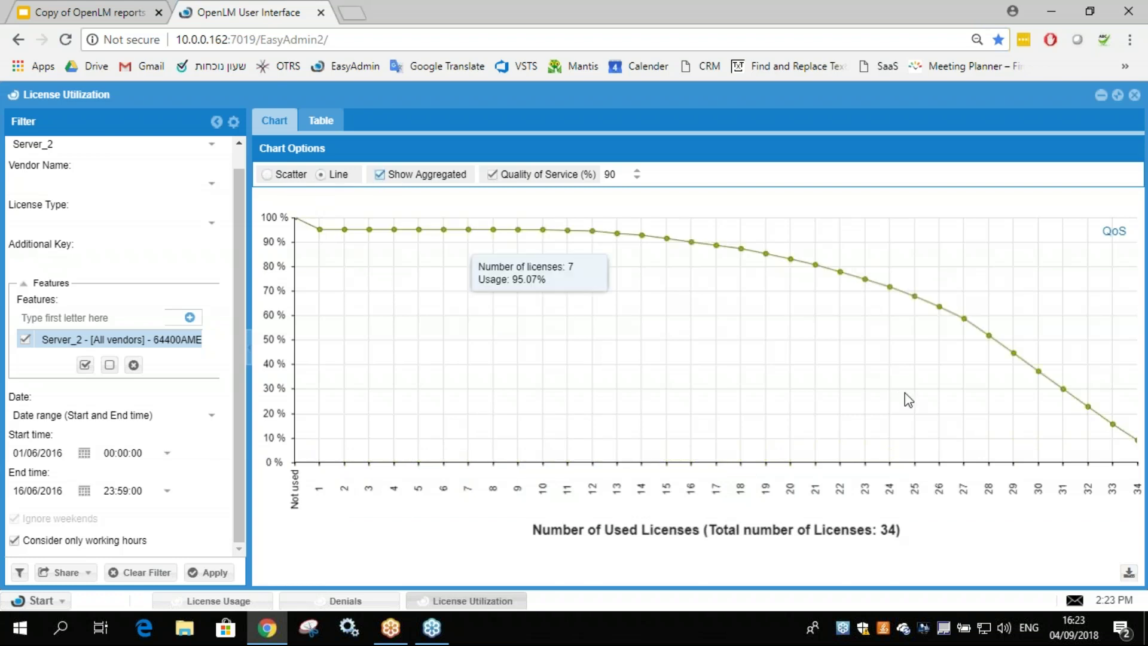
Restrict the License Usage report for 1 to 16 June 2016 to working hours, reload it, and examine its heatmap
click(323, 600)
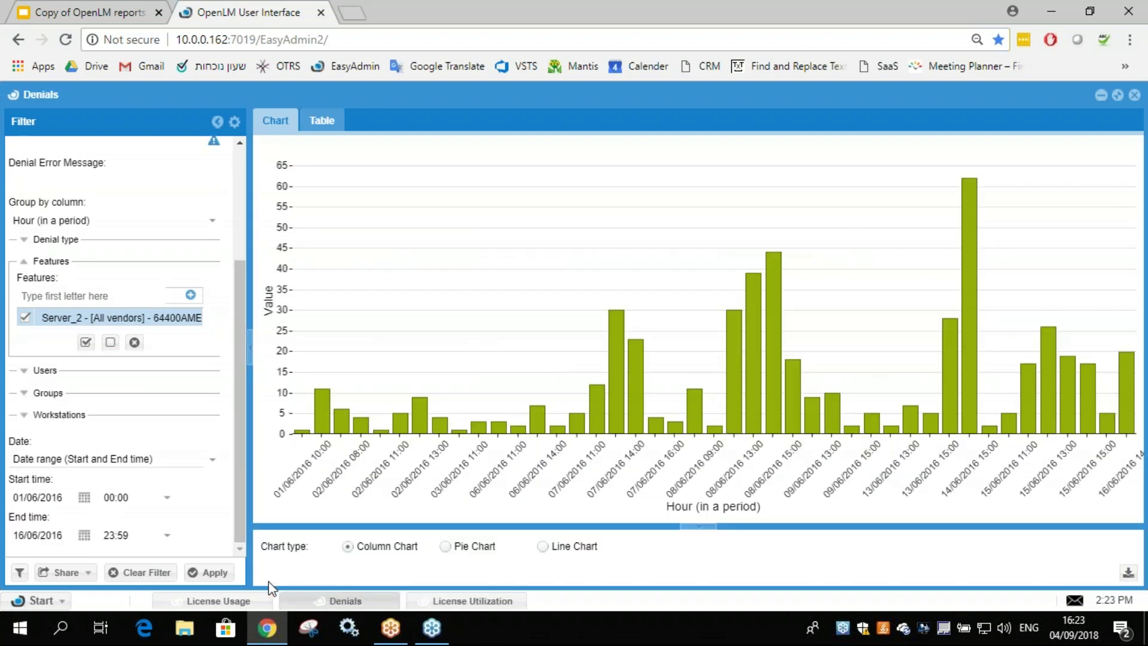
click(220, 601)
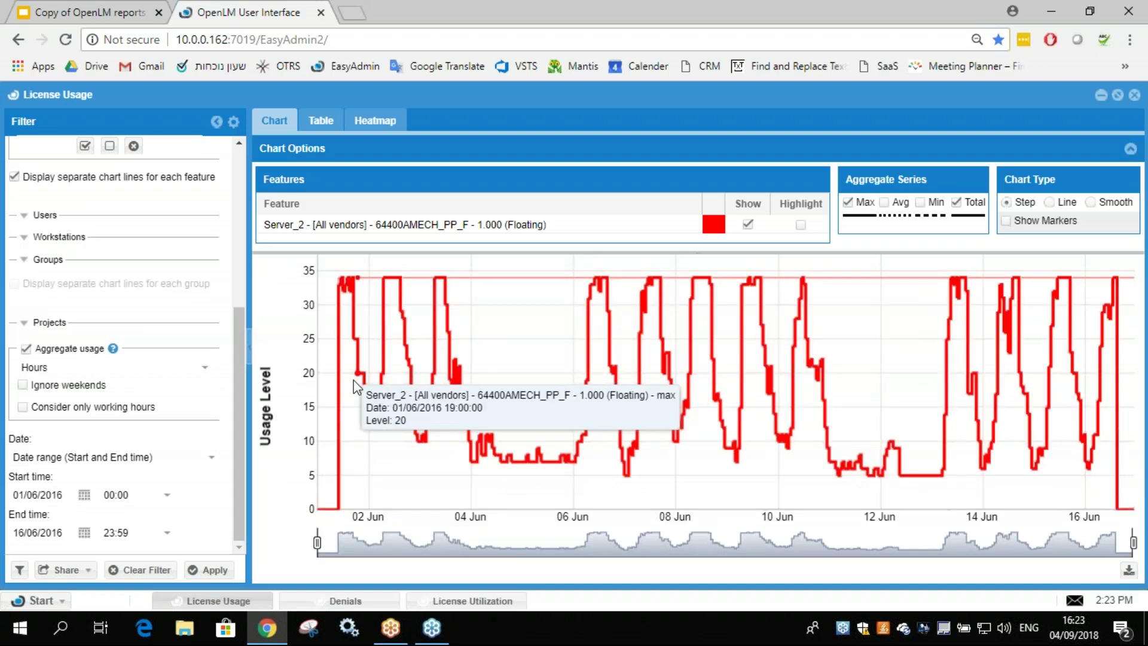
click(22, 408)
click(208, 569)
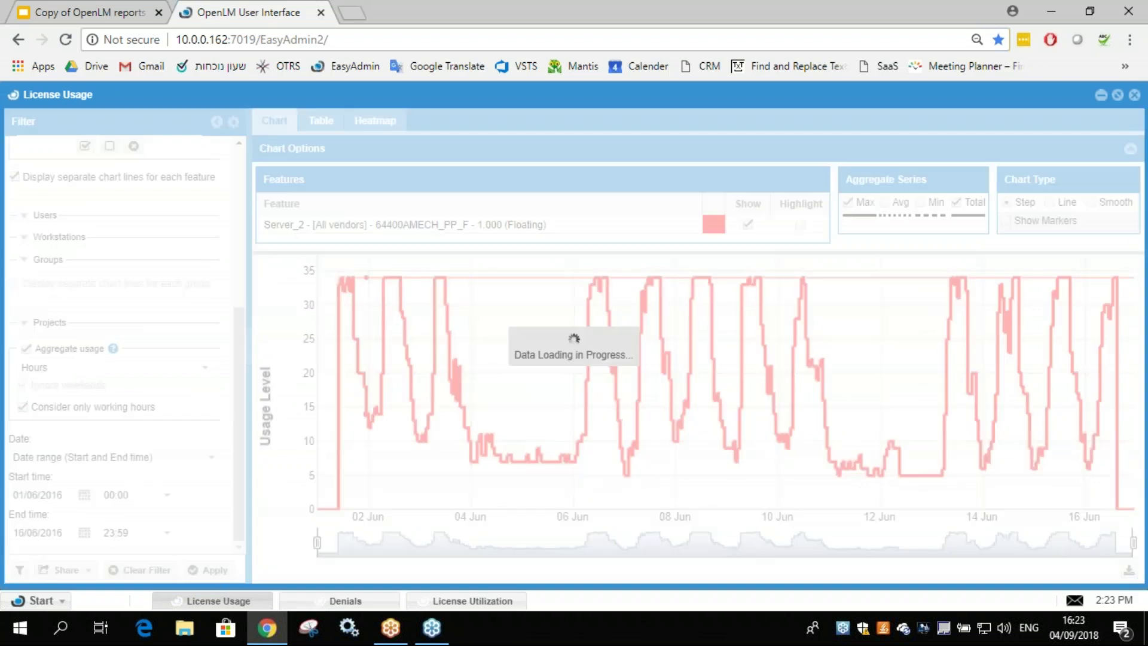
click(376, 122)
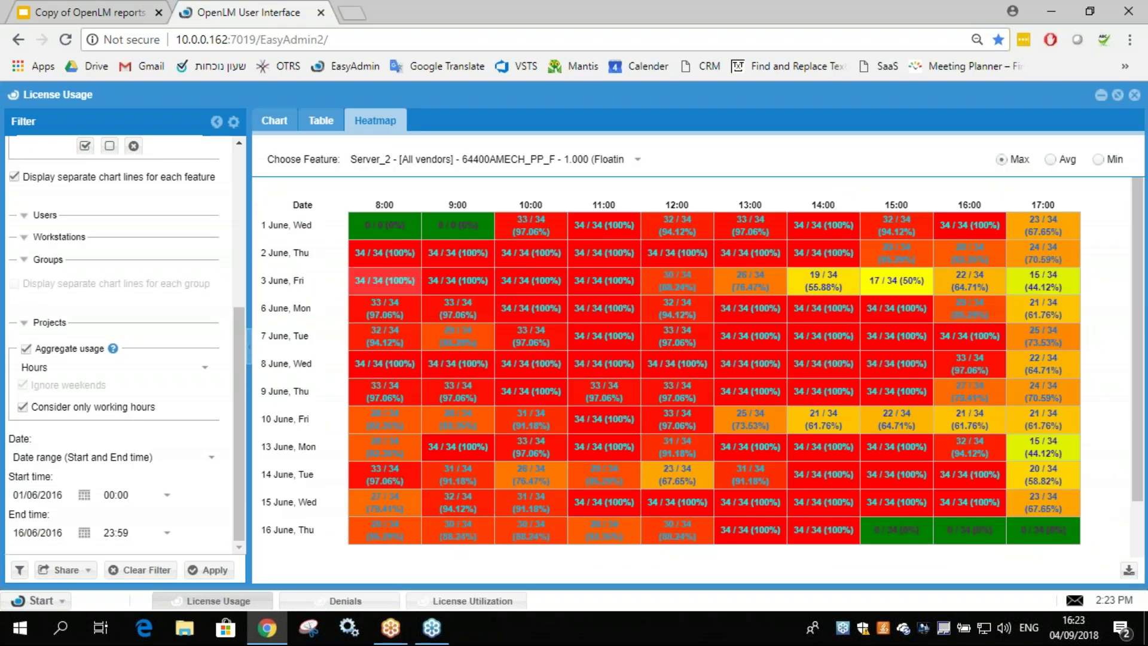
scroll(598, 343, down, 1)
scroll(600, 350, up, 1)
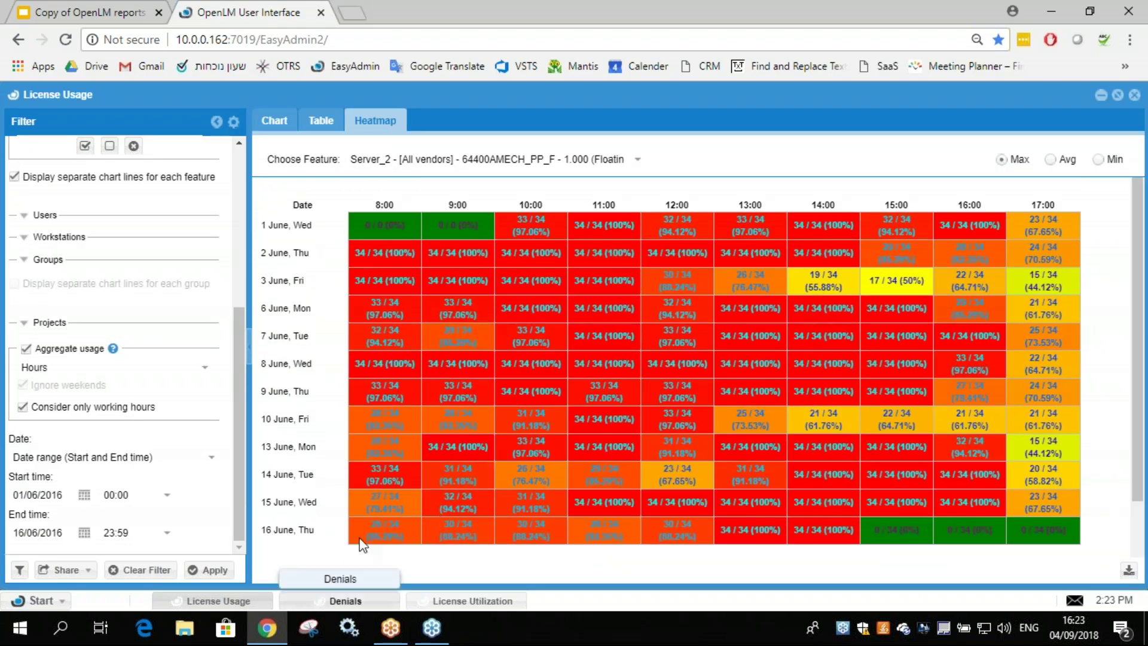
Review the high-period denials chart and License Utilization curve, and switch the curve to non-aggregated values
click(346, 601)
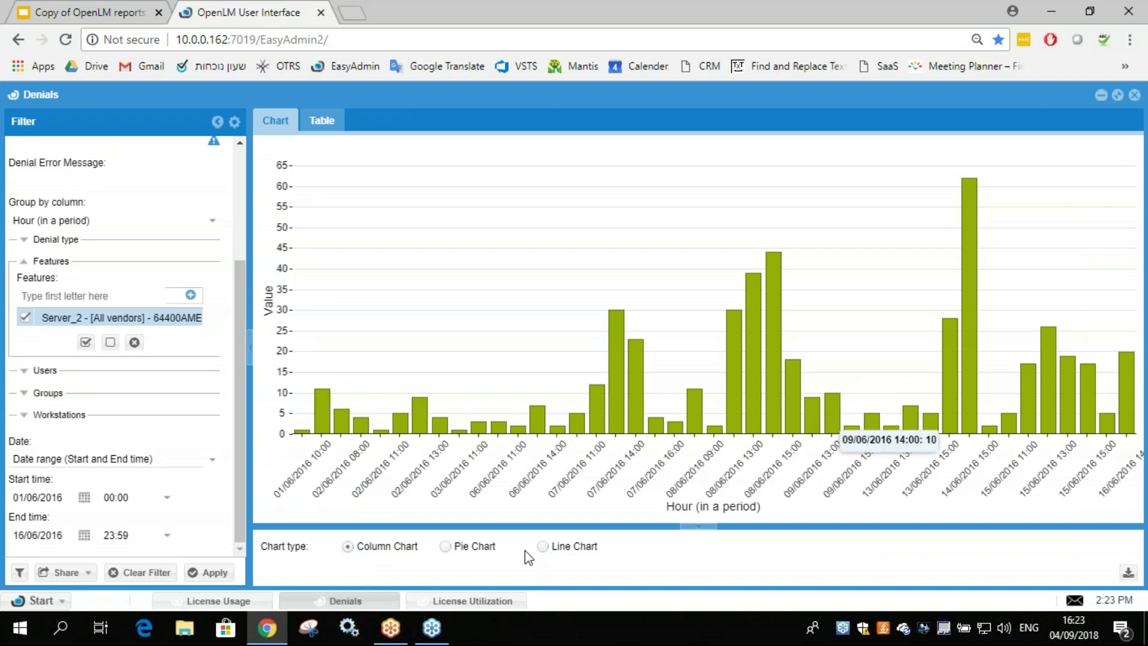
click(461, 601)
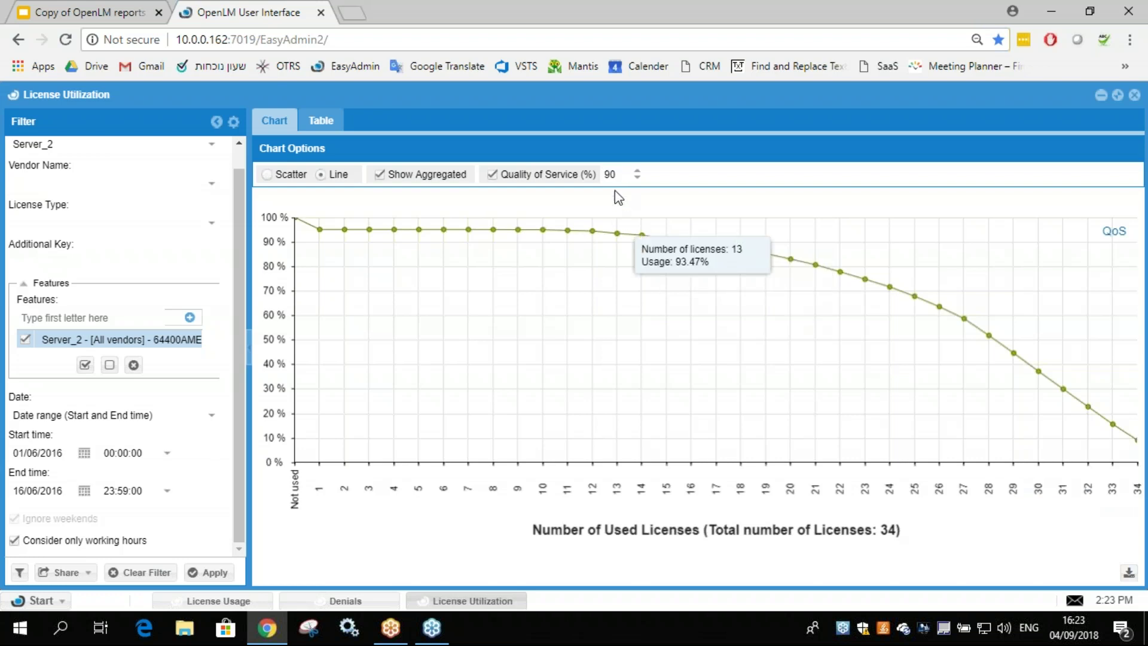
mouse_move(692, 241)
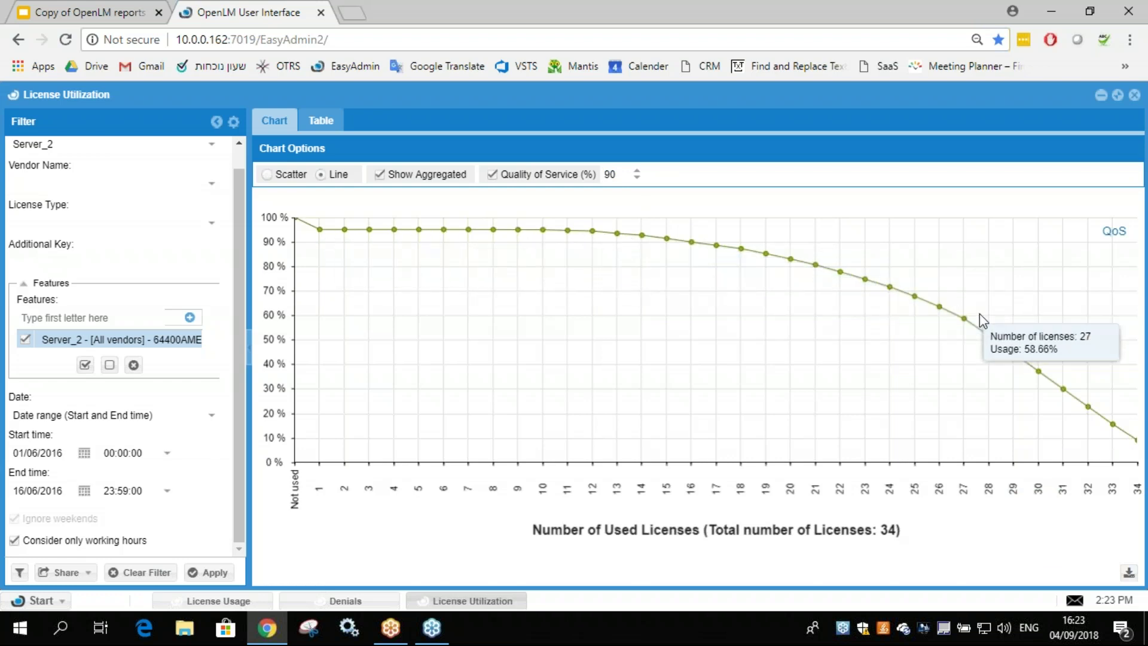
click(380, 174)
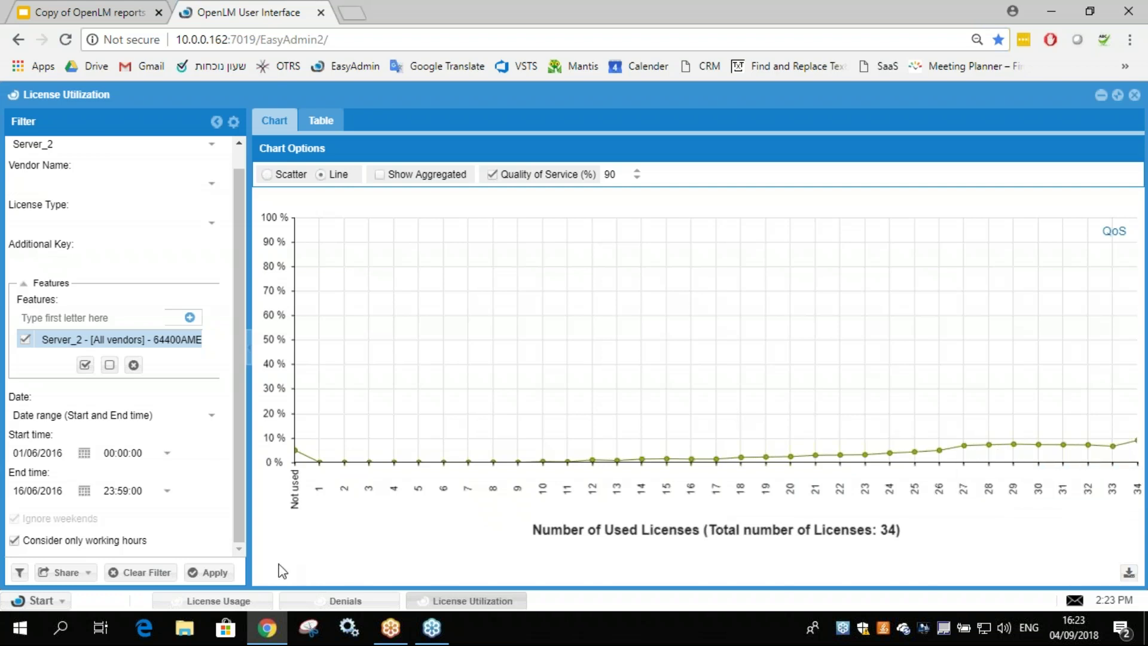
Load the saved License Usage filter for 18/07/2016 to 20/08/2016, view its heatmap, and reload the report for working hours only
click(234, 603)
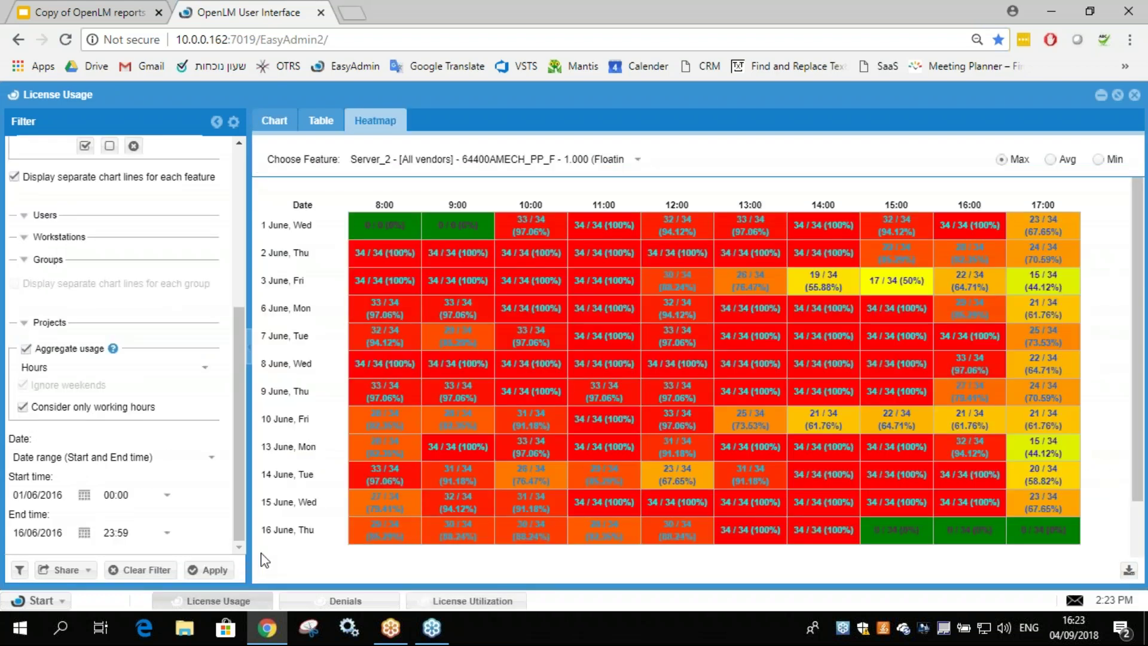
click(19, 571)
click(695, 358)
click(573, 474)
click(566, 407)
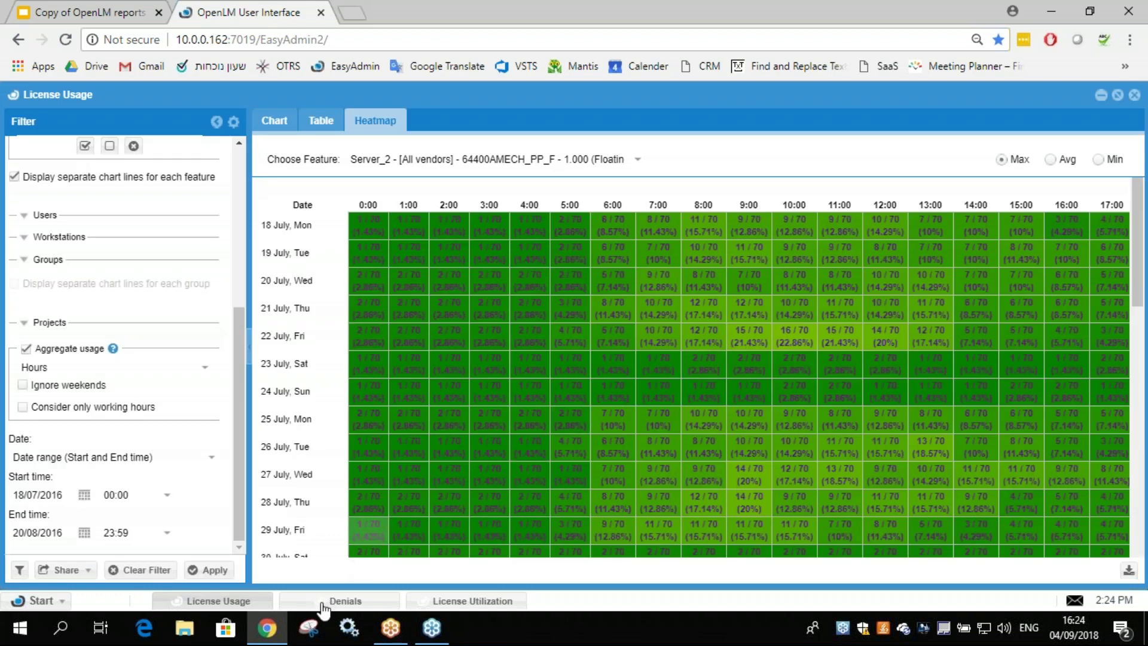
click(23, 406)
click(206, 570)
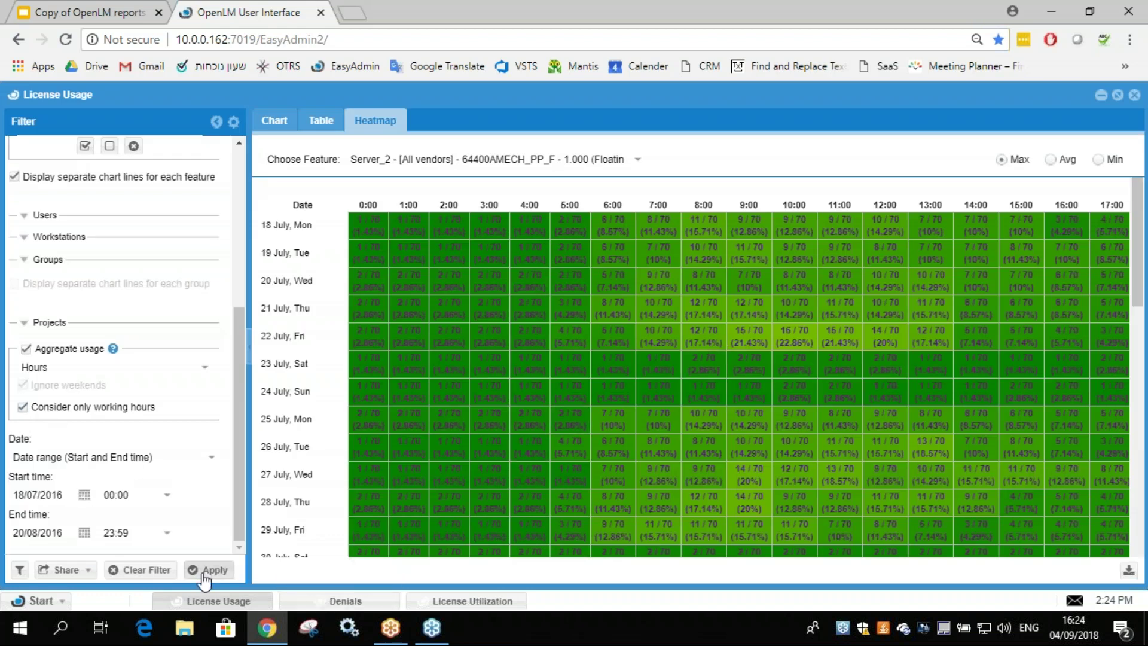
Load the saved filter for 18/07/2016 to 20/08/2016 in the Denials report and refresh its chart
click(343, 601)
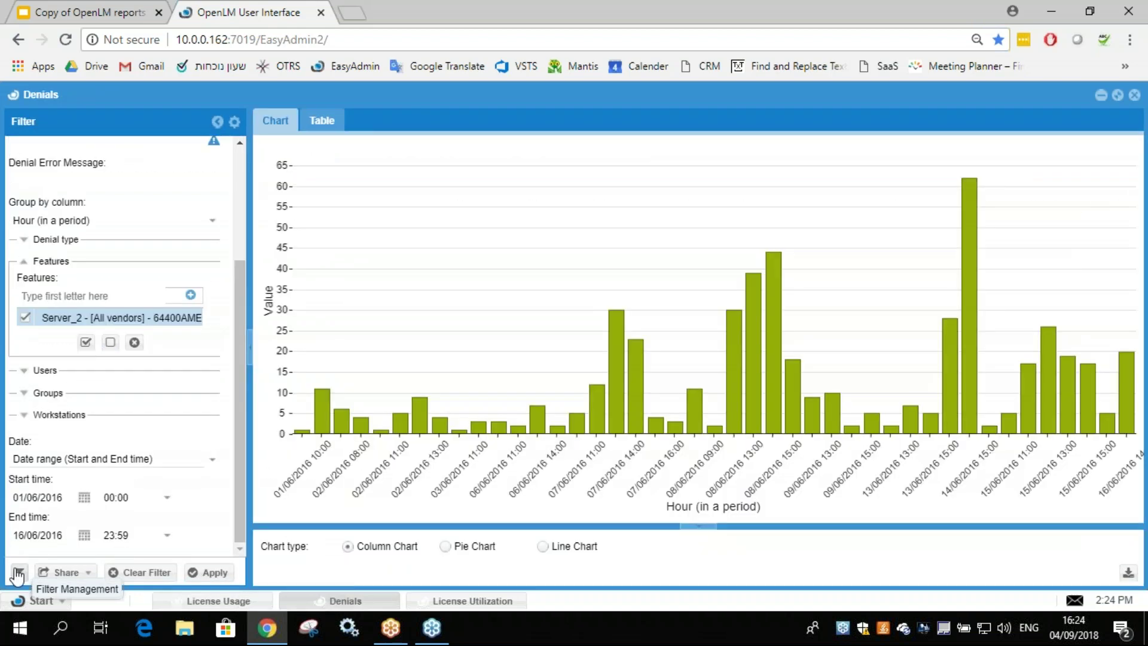
click(705, 362)
click(598, 423)
click(580, 409)
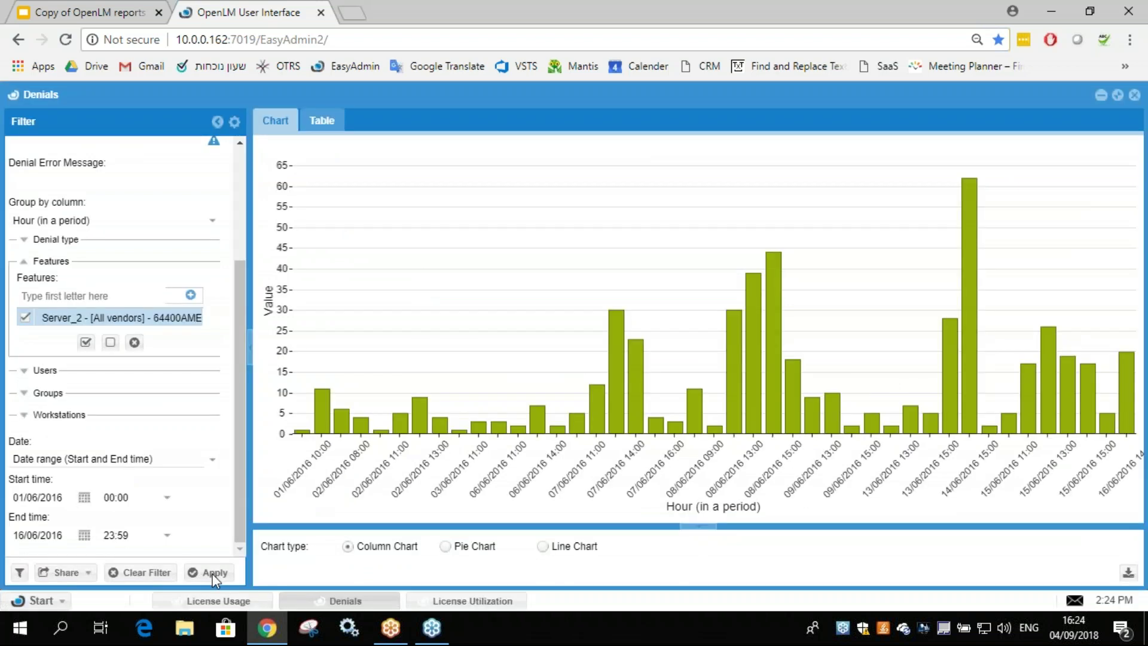
click(214, 572)
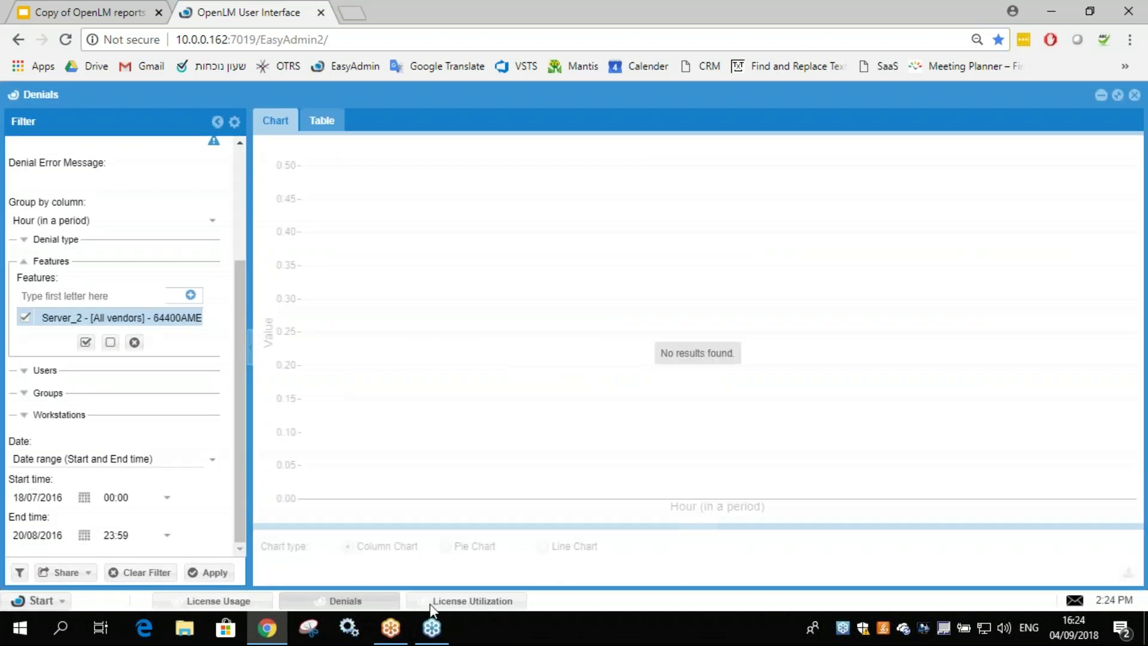
Load the Workshop Demo Low filter in License Utilization, refresh the non-aggregated chart, and inspect its points
click(20, 575)
click(700, 359)
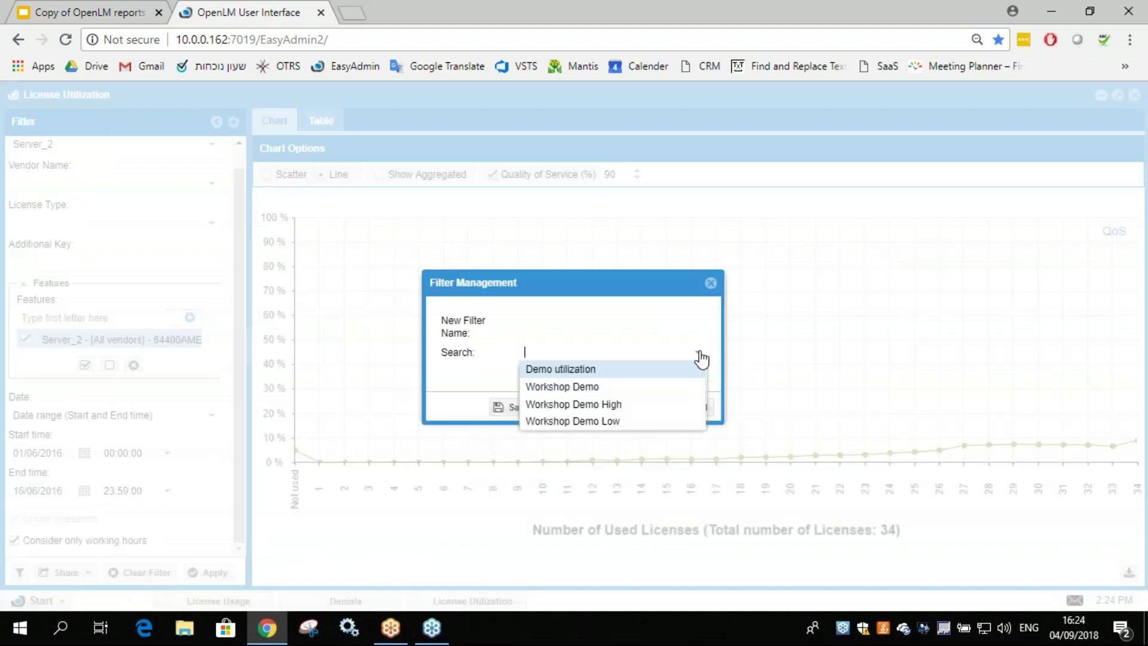
click(613, 422)
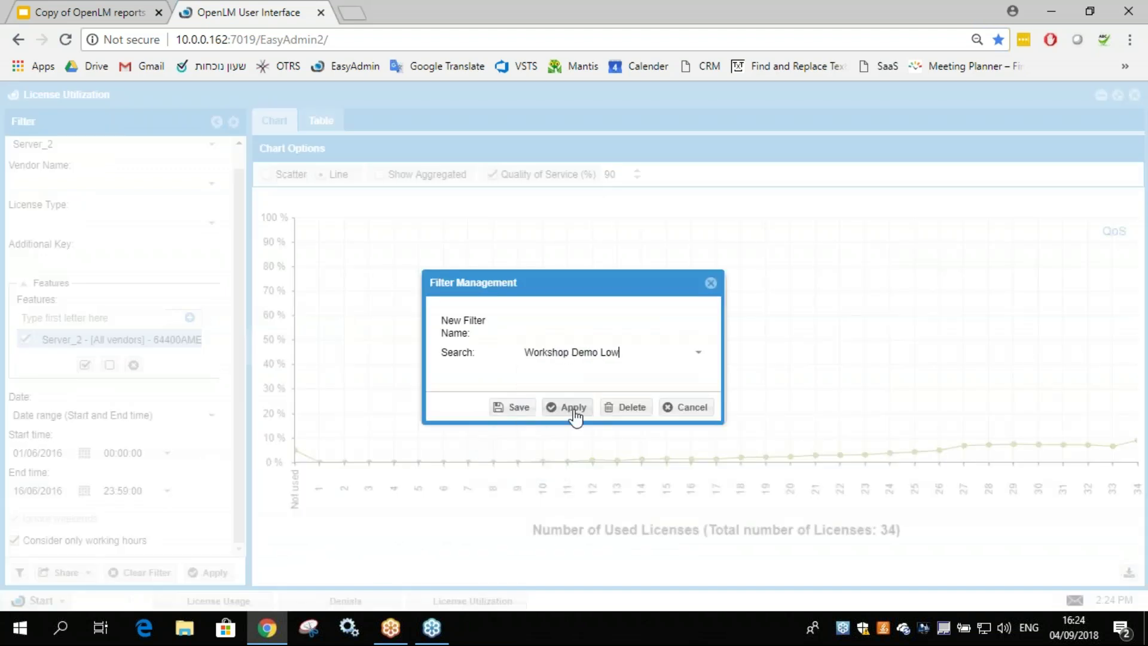
click(573, 409)
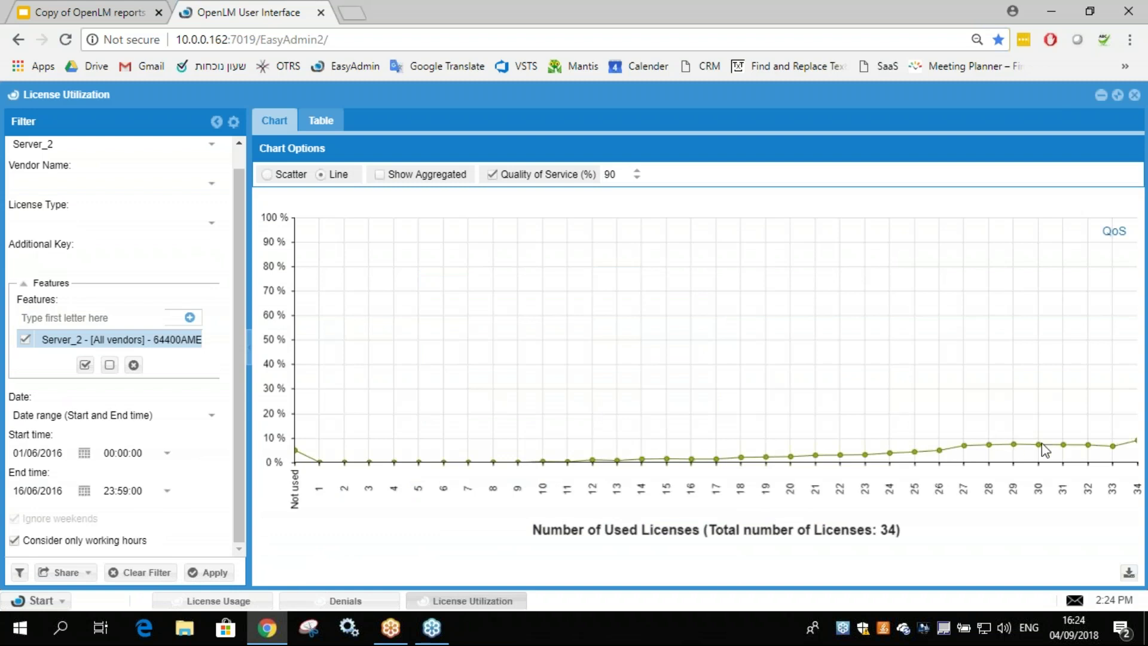
click(208, 572)
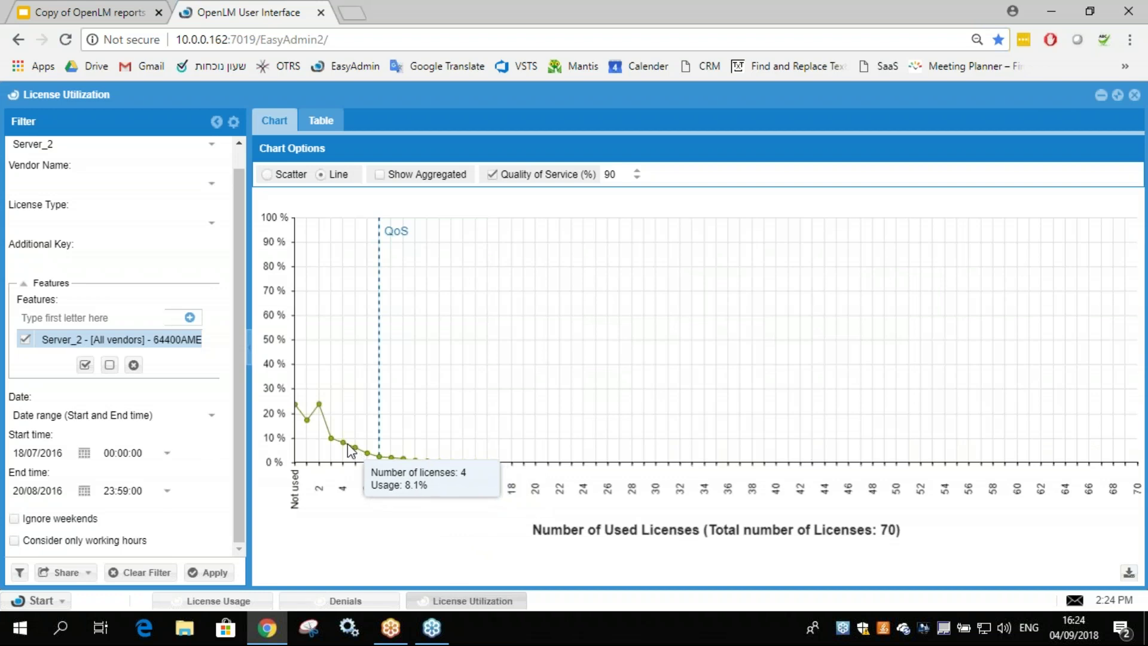
mouse_move(323, 411)
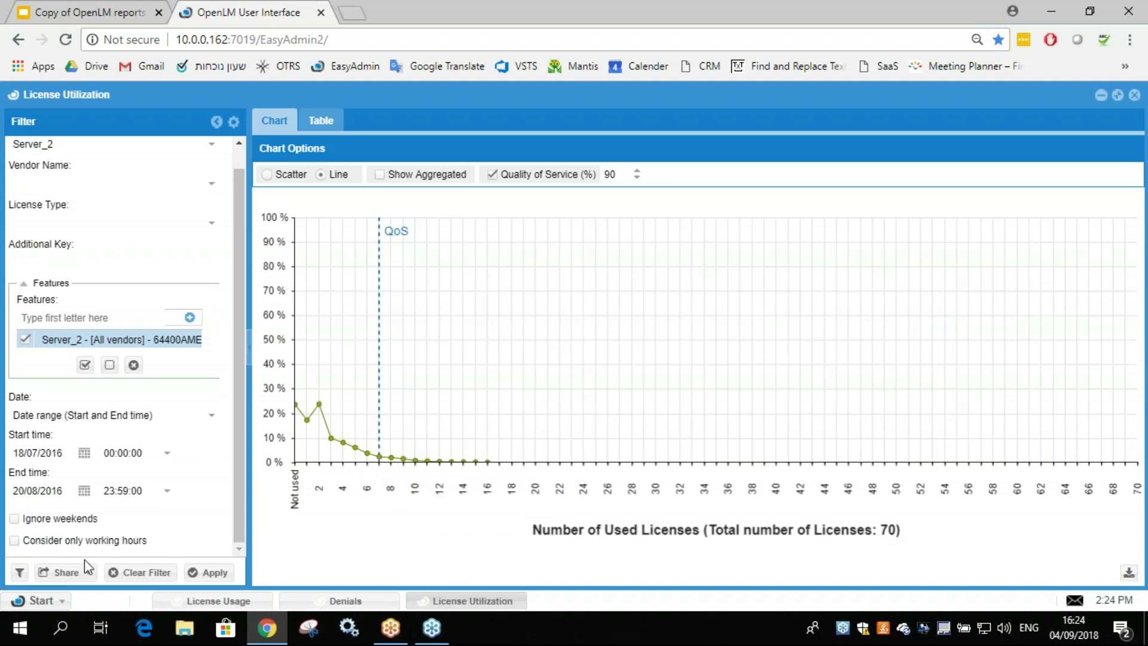
Load the Workshop Demo filter for 01/03/2017 to 01/04/2017 in License Utilization, refresh the chart, and inspect its points
click(703, 354)
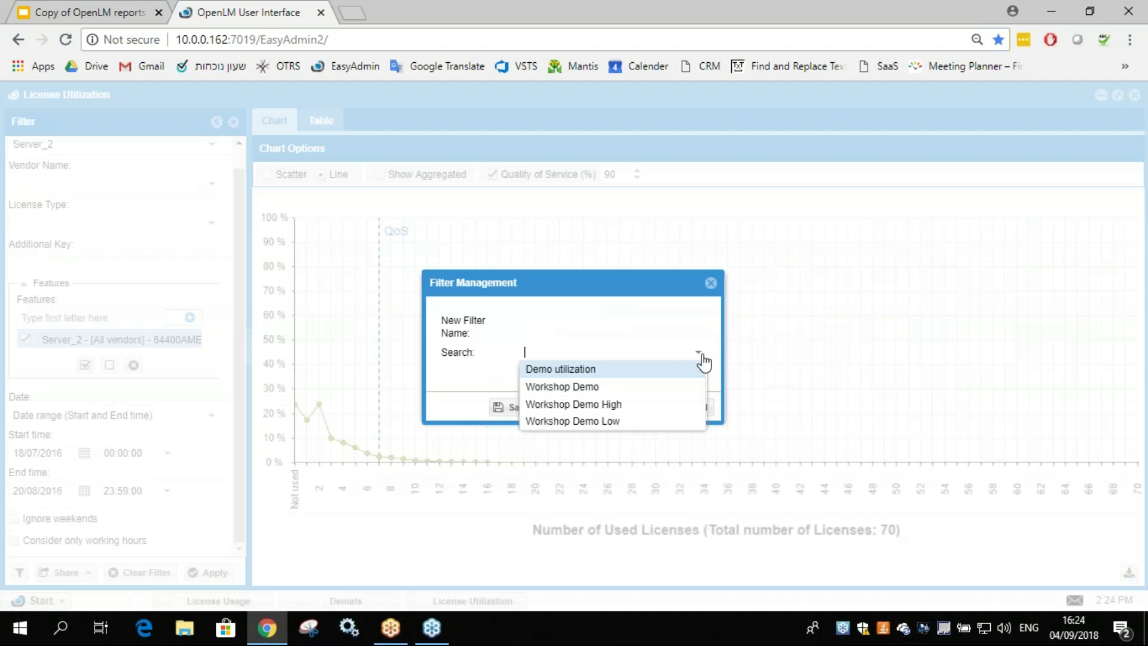
click(626, 393)
click(570, 405)
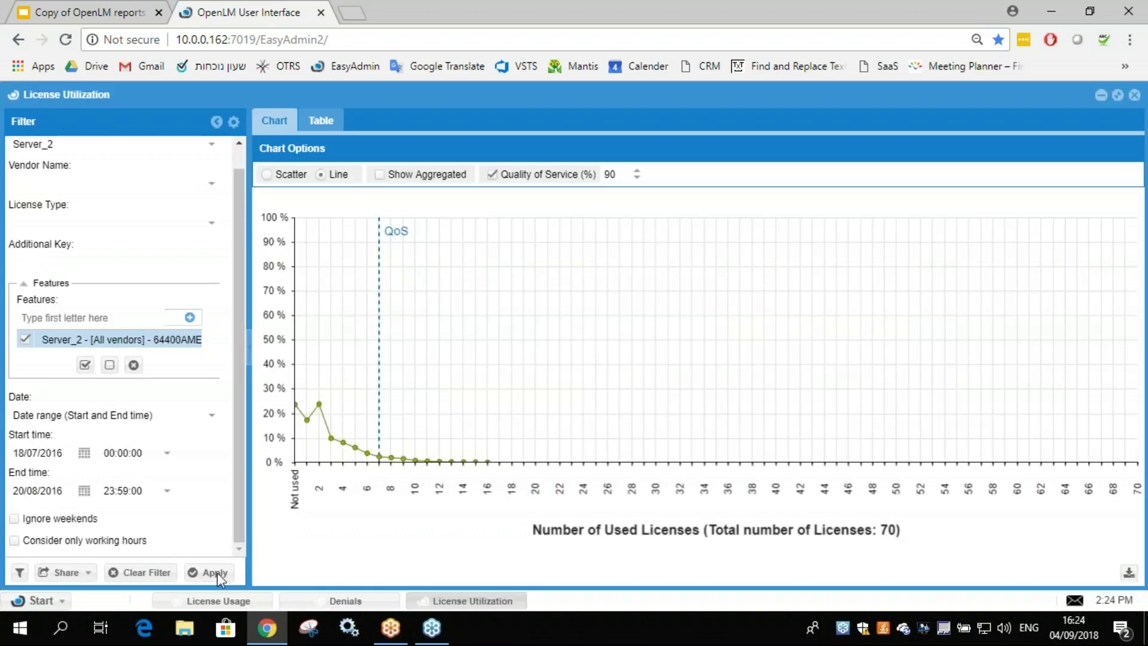
click(217, 572)
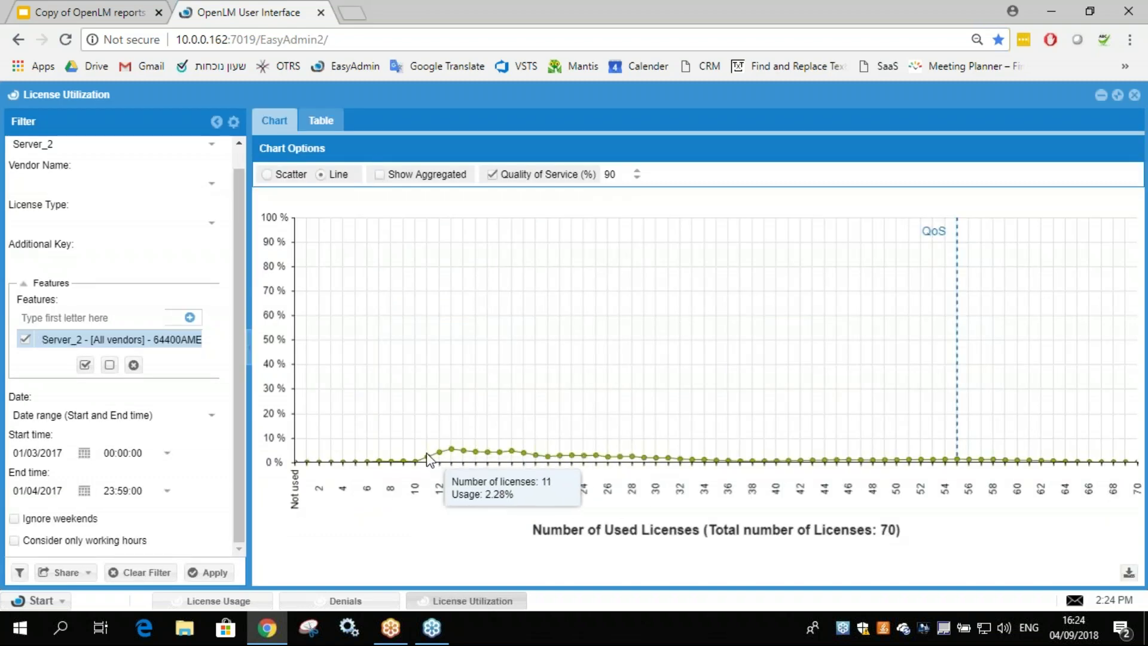
mouse_move(524, 455)
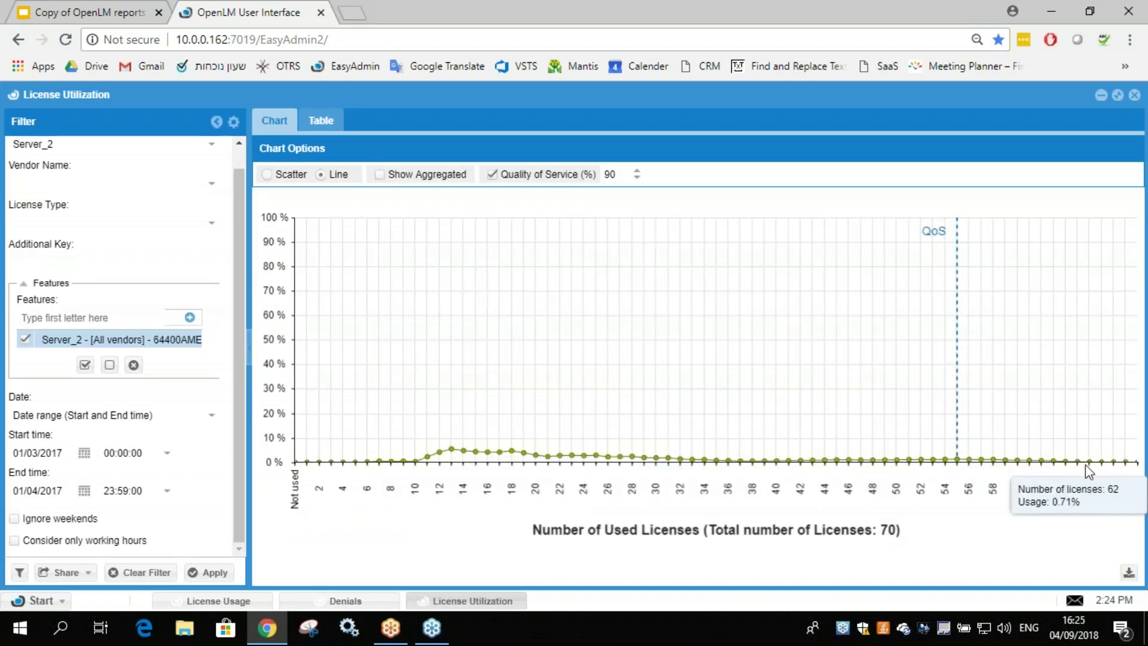
Show the Workshop Demo utilization curve as aggregated, restrict it to working hours only, and reload it
click(381, 176)
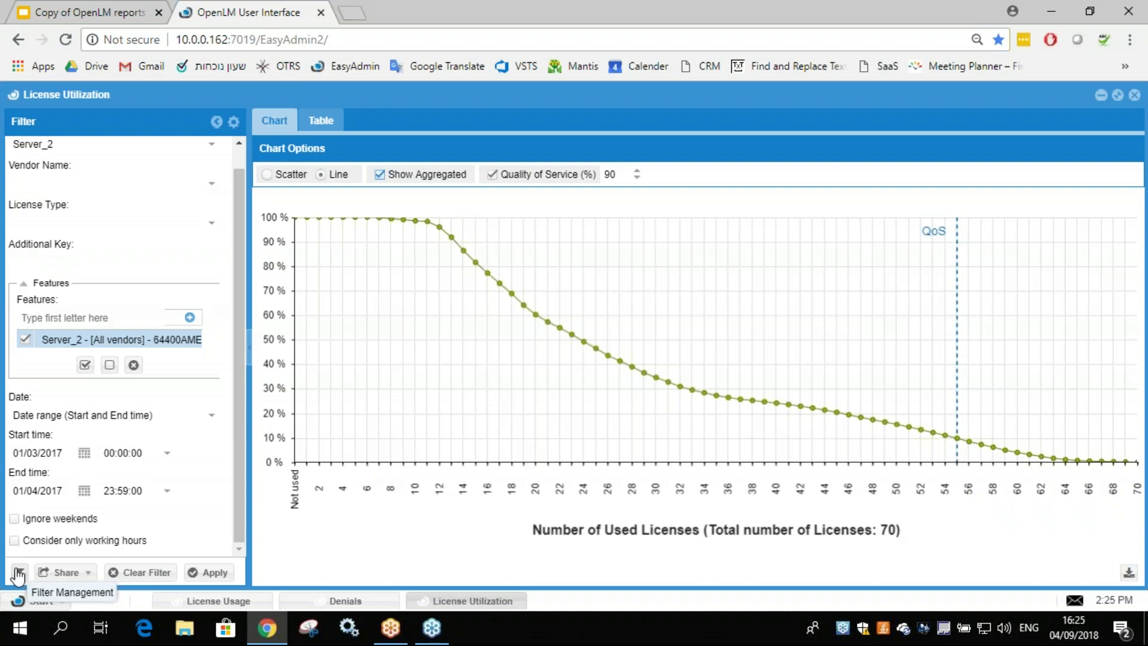
click(14, 540)
click(214, 574)
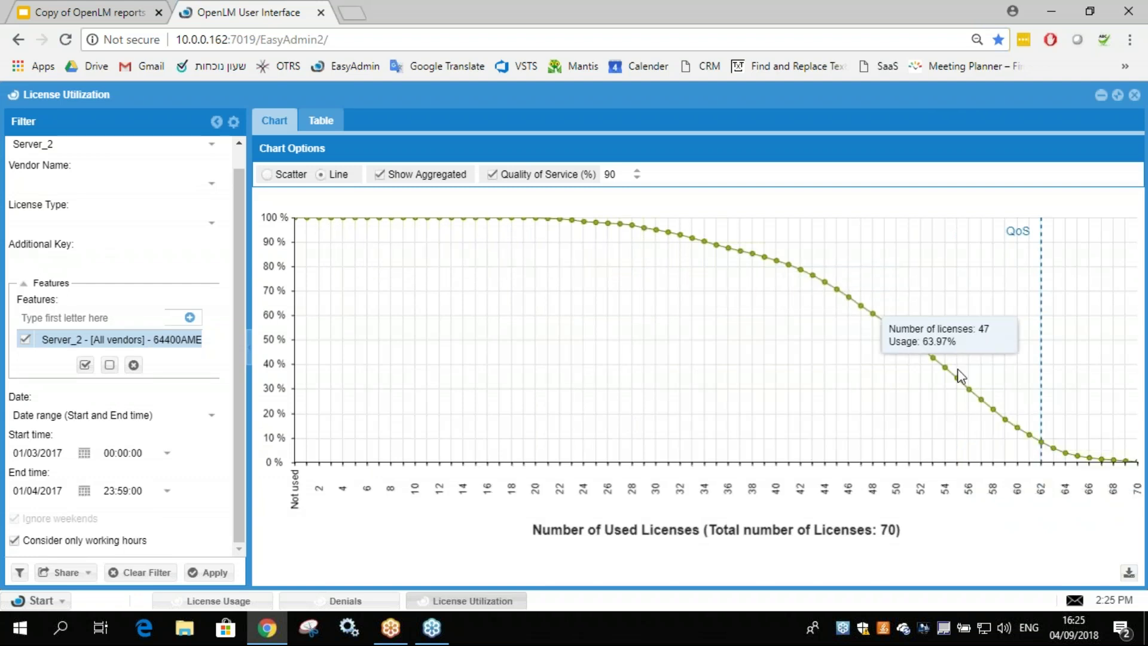
double_click(609, 174)
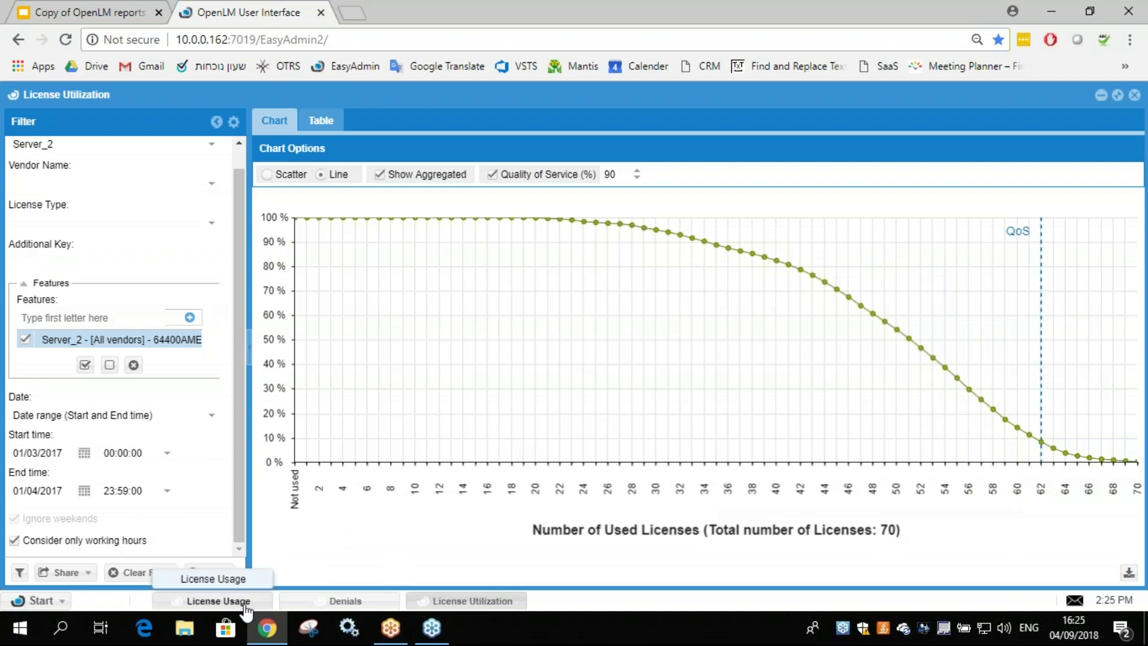
Open the Licenses Not In Use management report
click(36, 601)
mouse_move(60, 479)
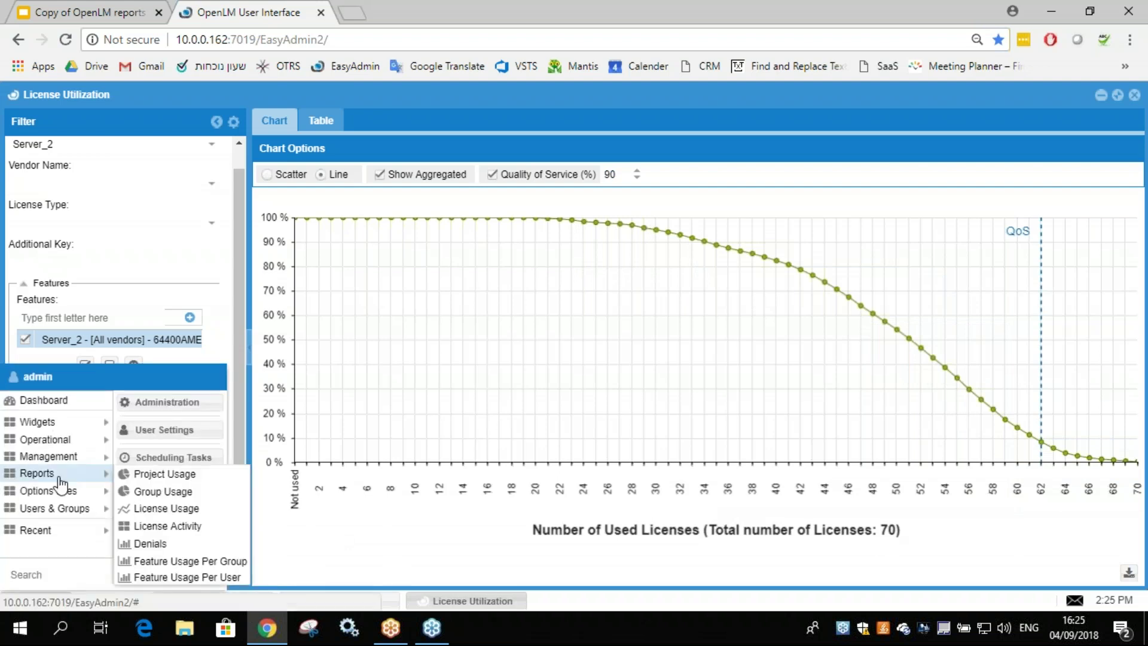
mouse_move(90, 458)
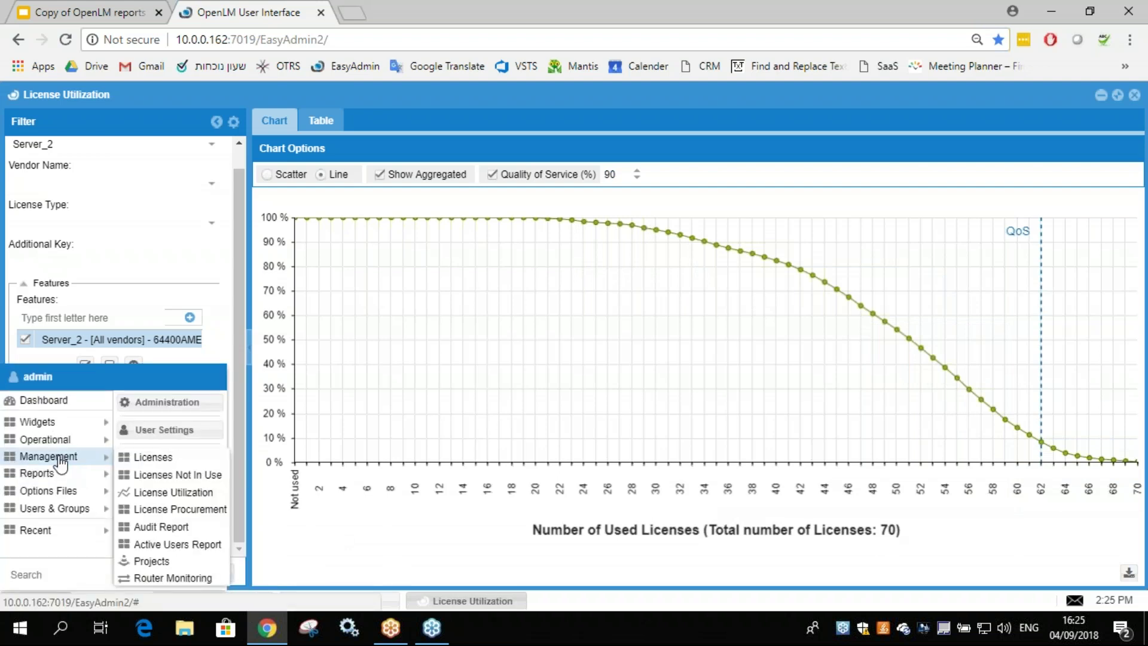
click(160, 475)
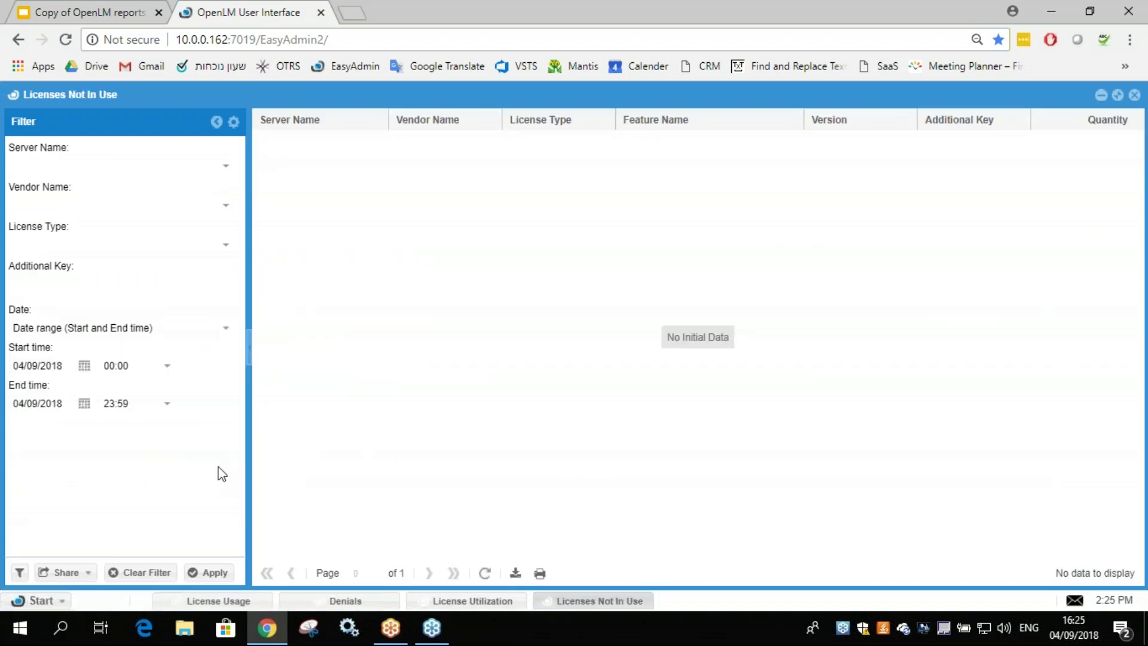
Load the saved Server_2 filter covering 25/06/2016 to 06/04/2017 in Licenses Not In Use and run the report
click(55, 601)
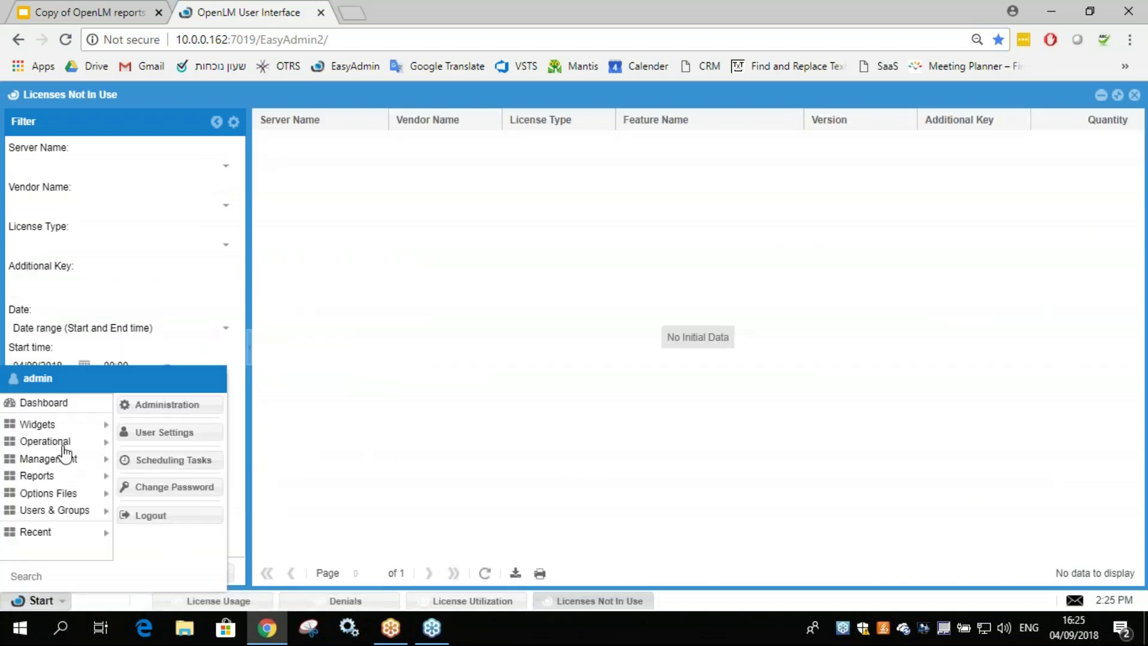
mouse_move(82, 460)
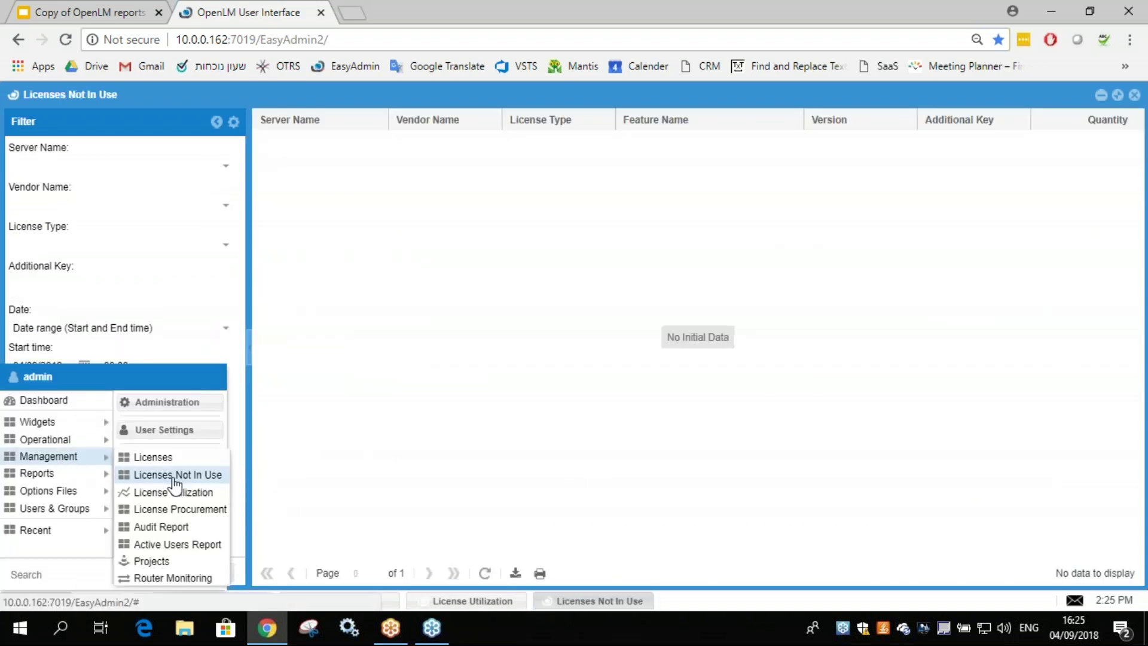
click(19, 573)
click(697, 353)
click(628, 372)
click(568, 408)
click(197, 575)
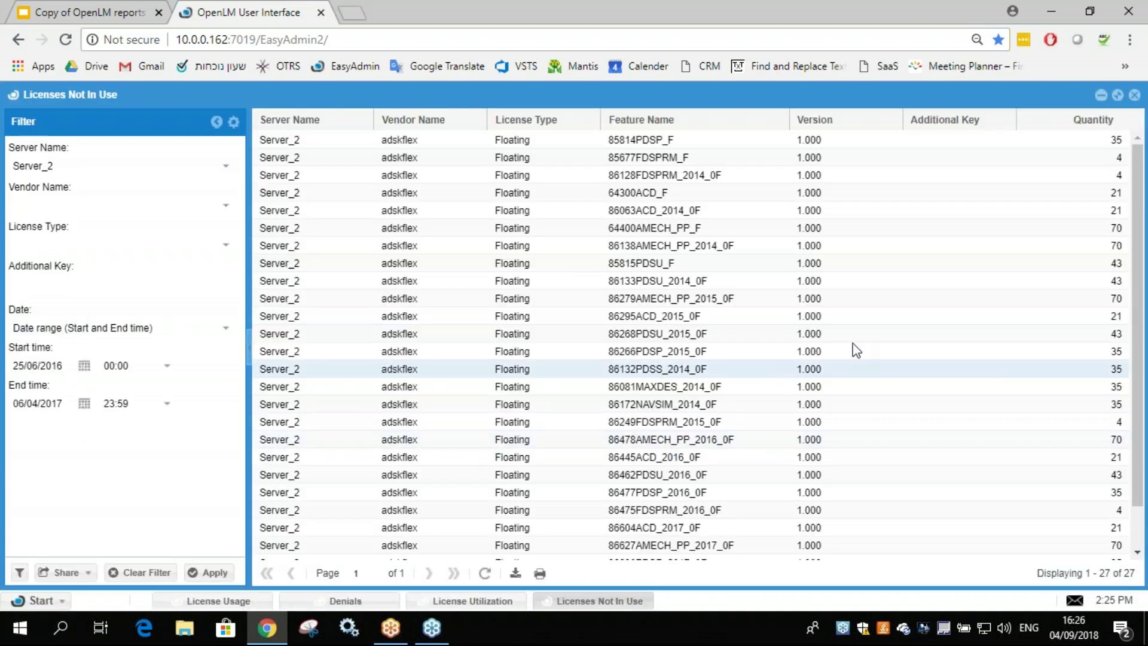
Examine the list of unused Server_2 features, checking back against the License Utilization chart
scroll(752, 315, down, 1)
scroll(759, 351, up, 1)
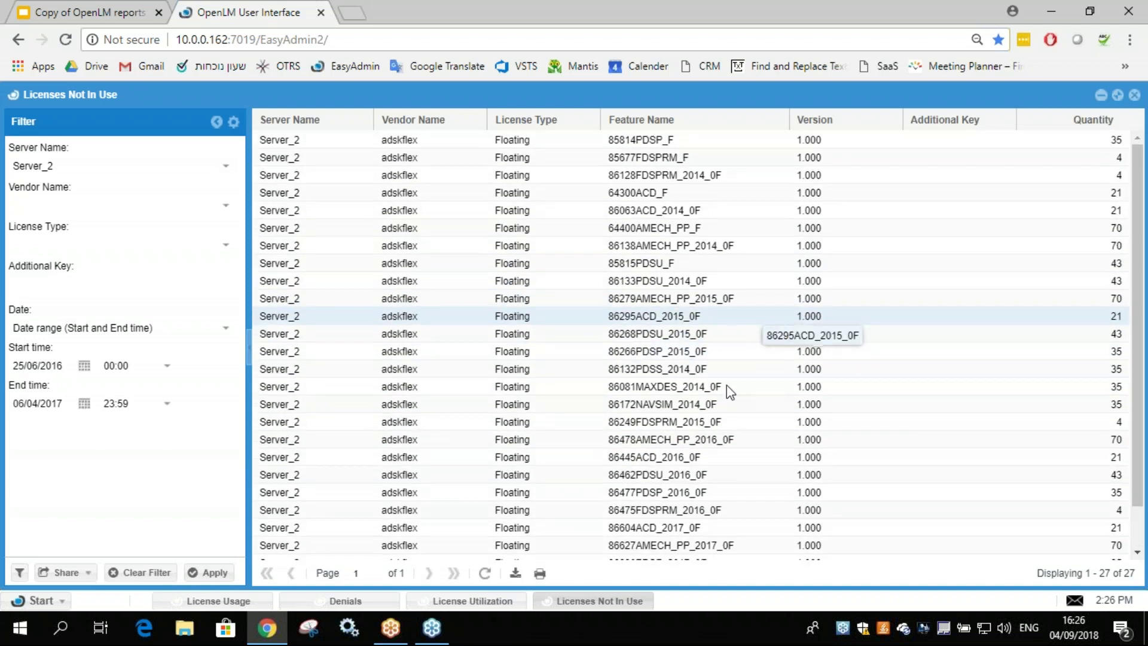
click(478, 602)
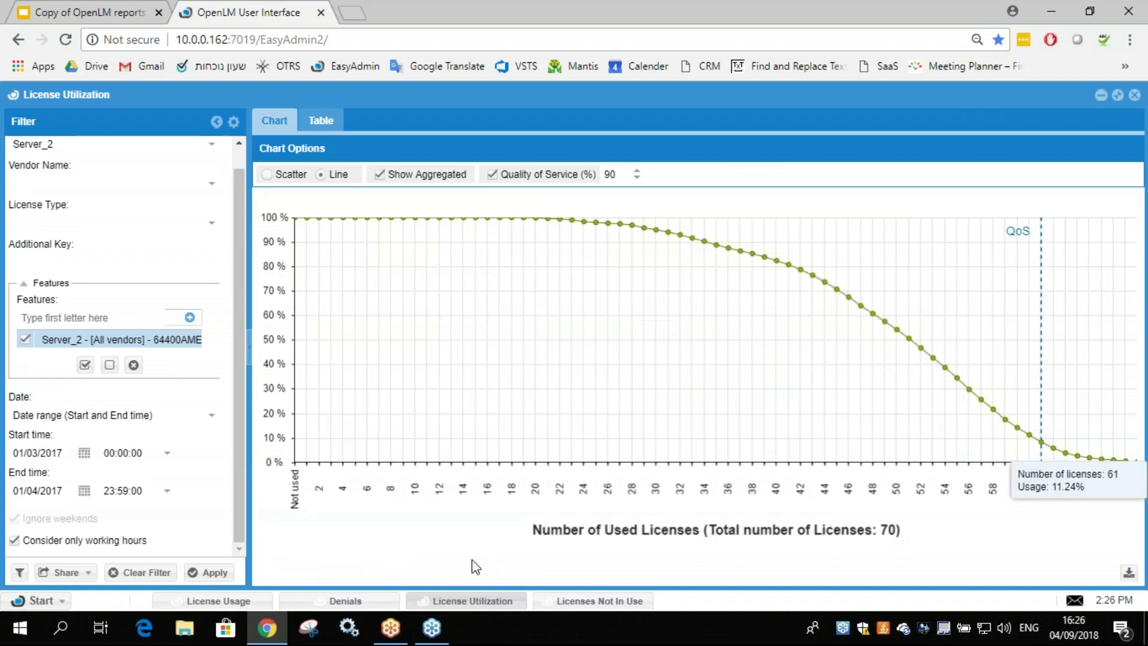
click(585, 601)
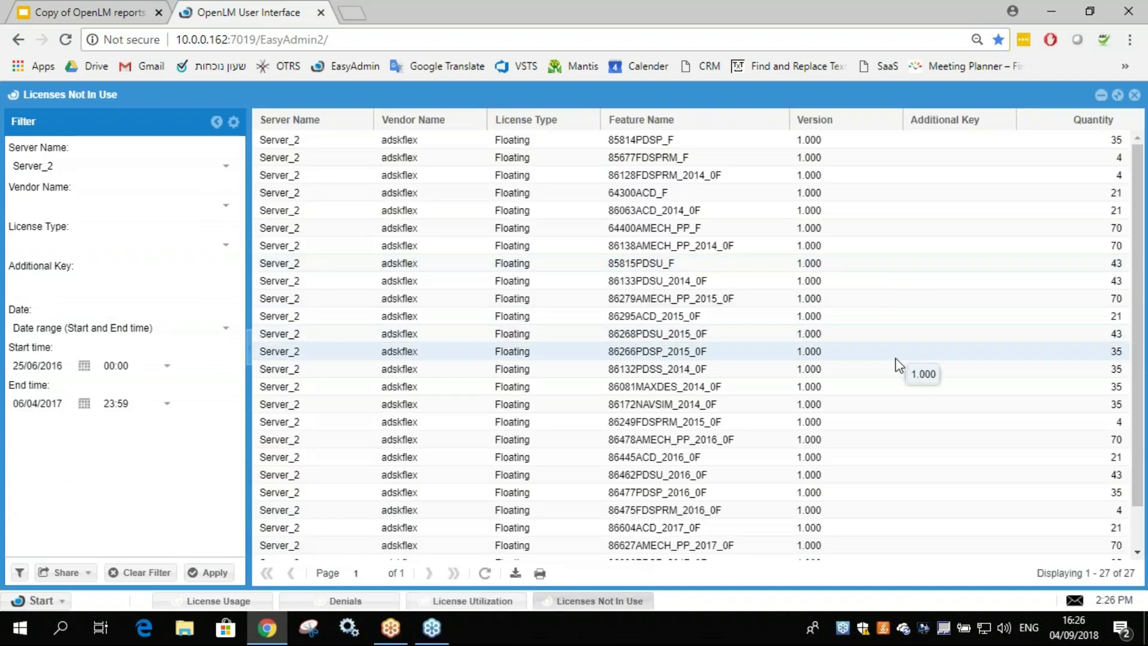
scroll(868, 366, down, 1)
scroll(839, 366, up, 1)
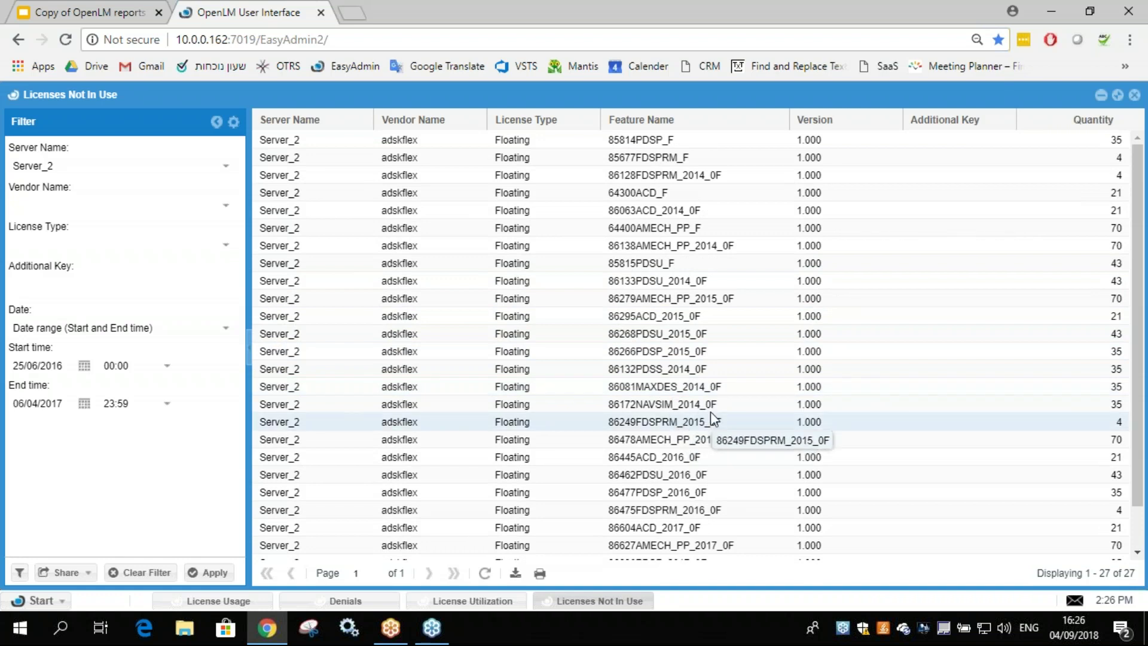
Highlight part of the feature name 86172NAVSIM_2014_0F in the unused licenses list and examine its row
double_click(659, 402)
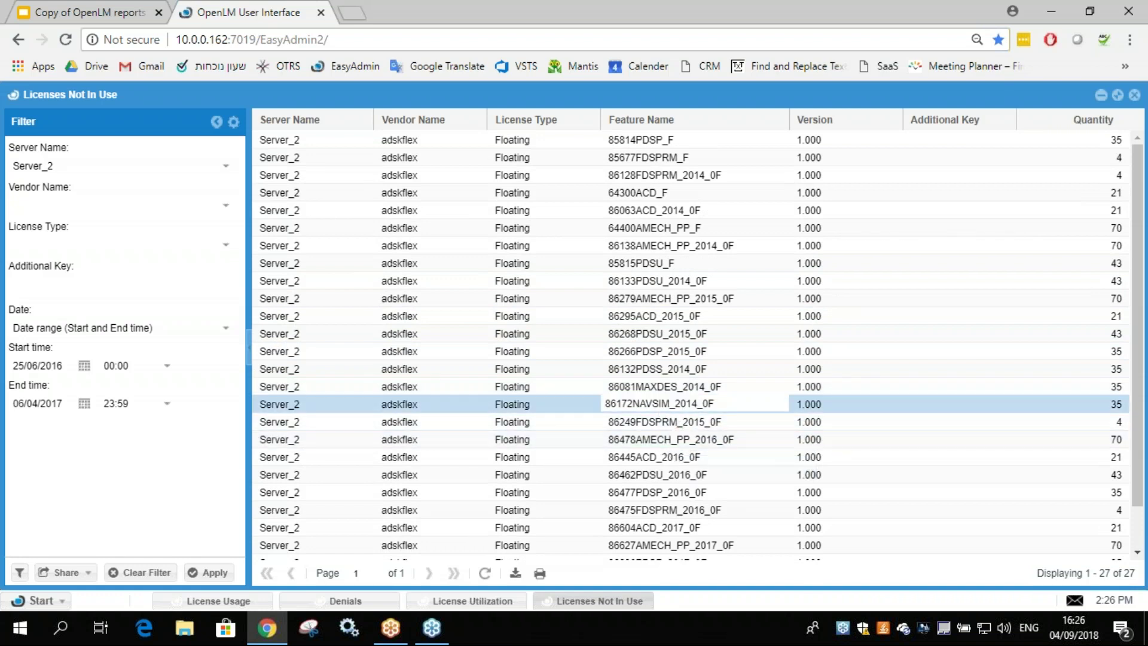
click(665, 404)
drag(665, 404, 622, 404)
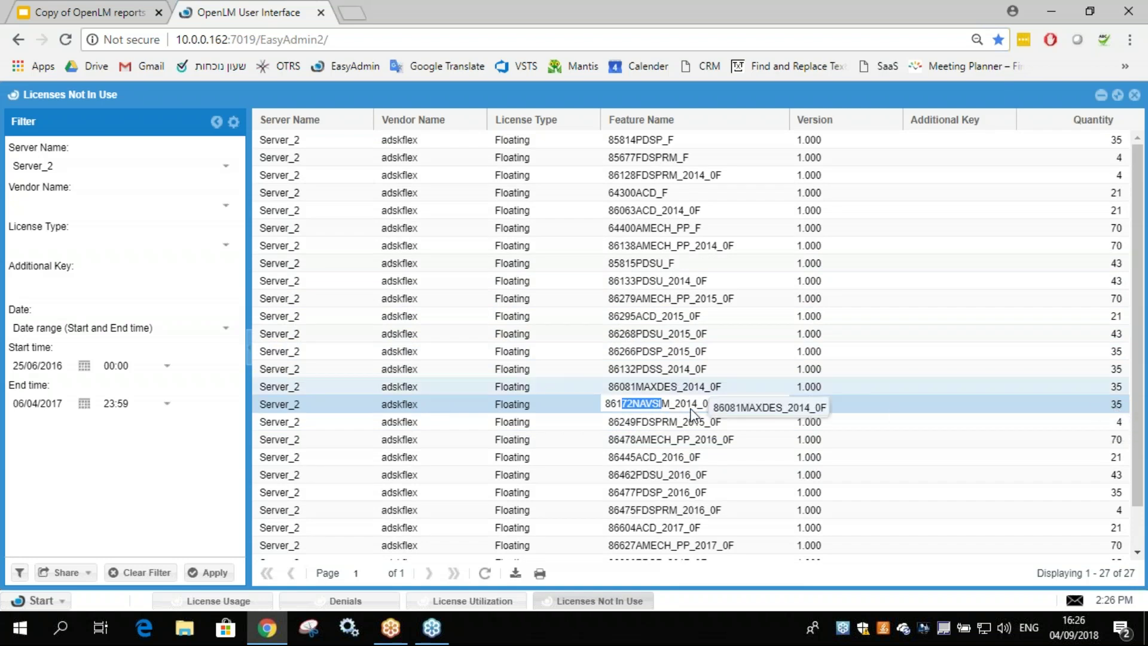
key(Escape)
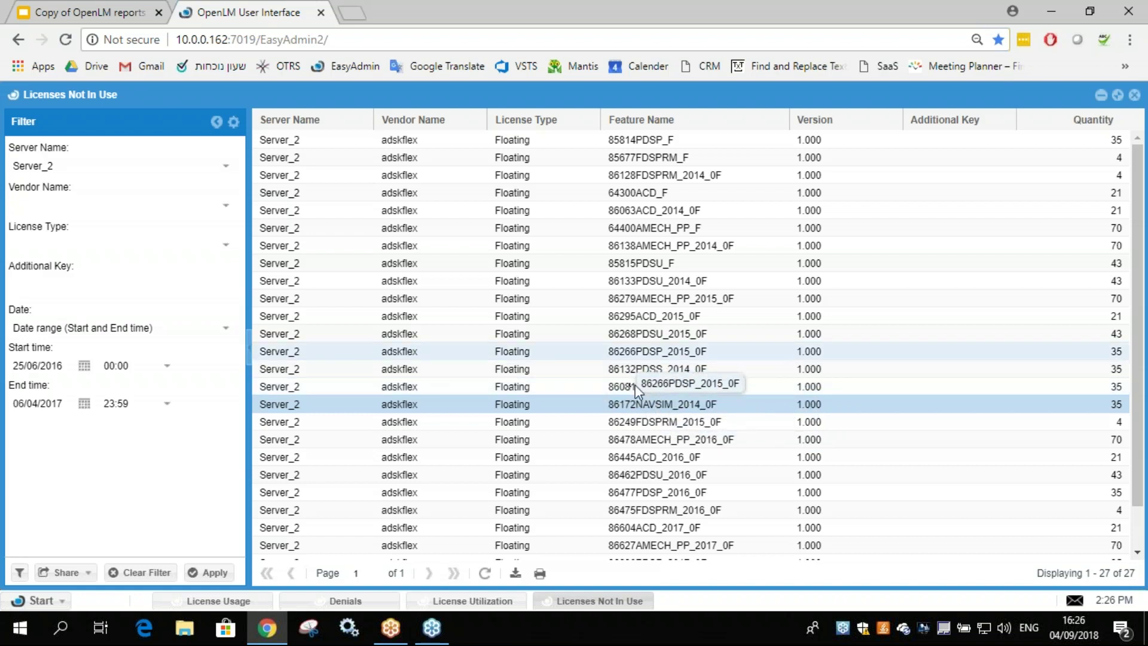
double_click(636, 405)
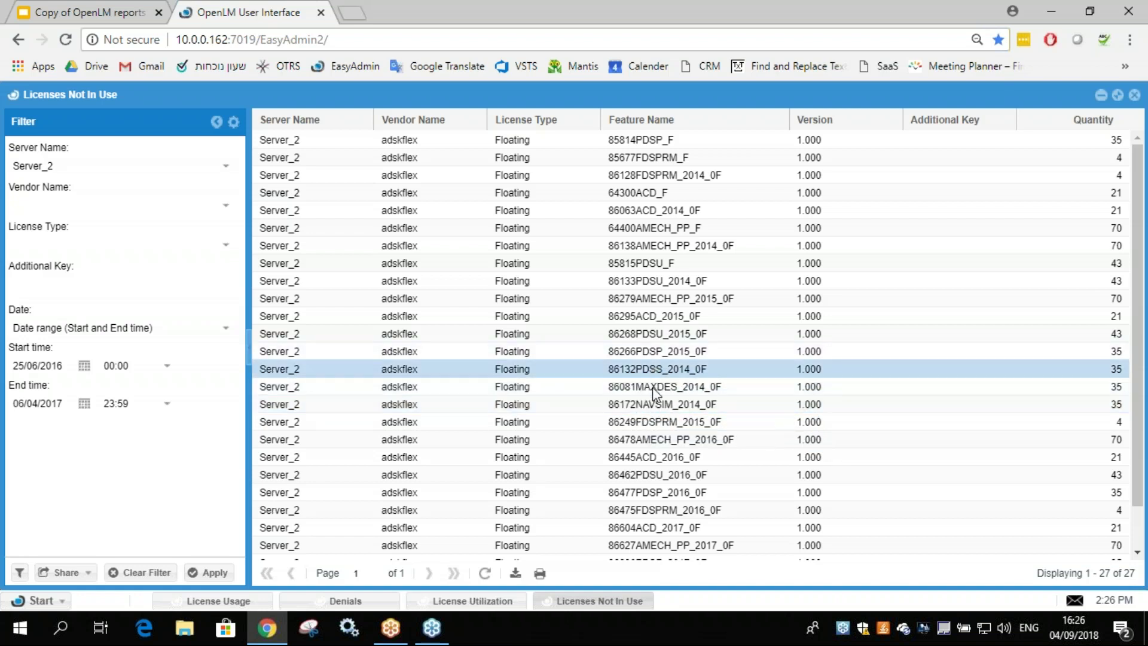
click(631, 405)
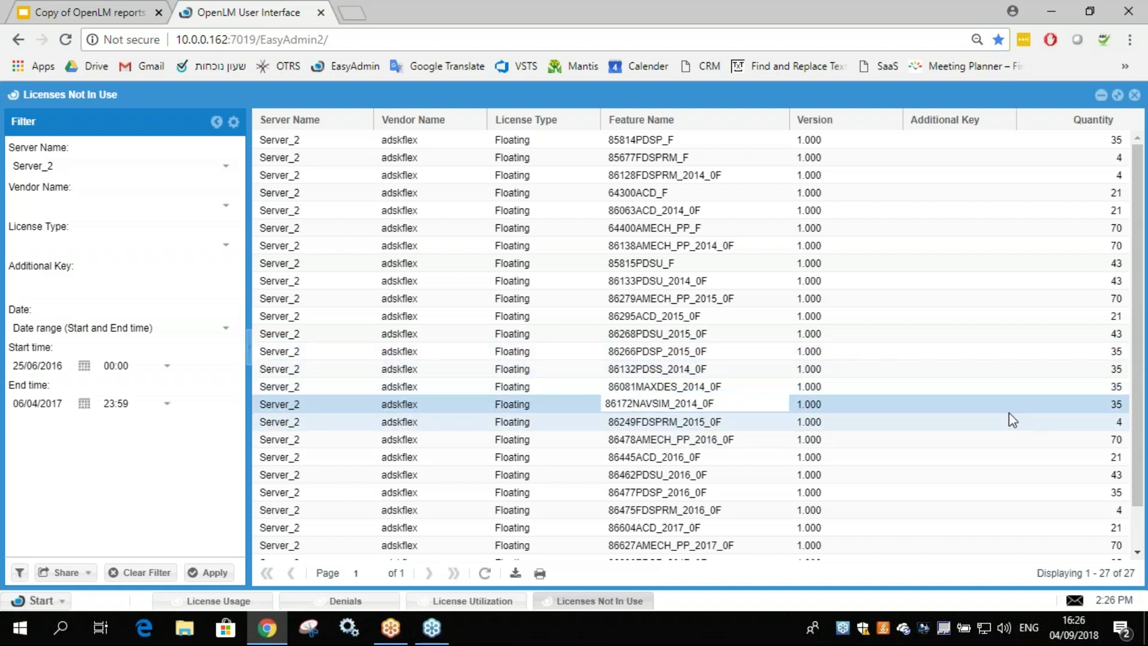
click(856, 389)
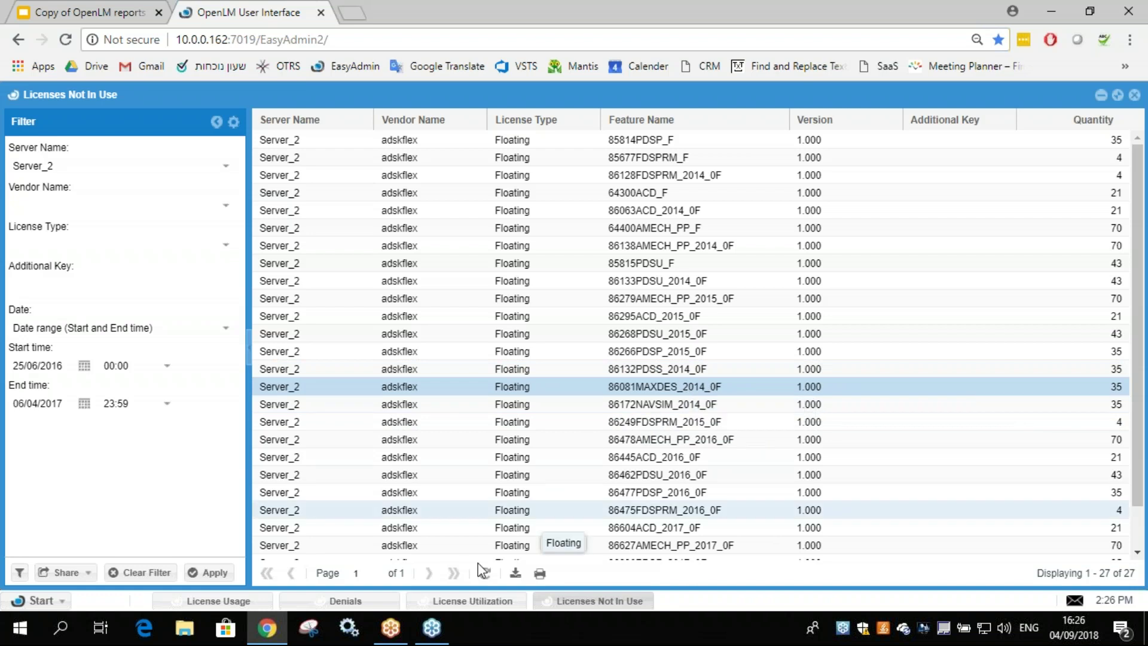
Review the open License Utilization, Denials and License Usage reports for feature 64400AMECH_PP_F
click(441, 601)
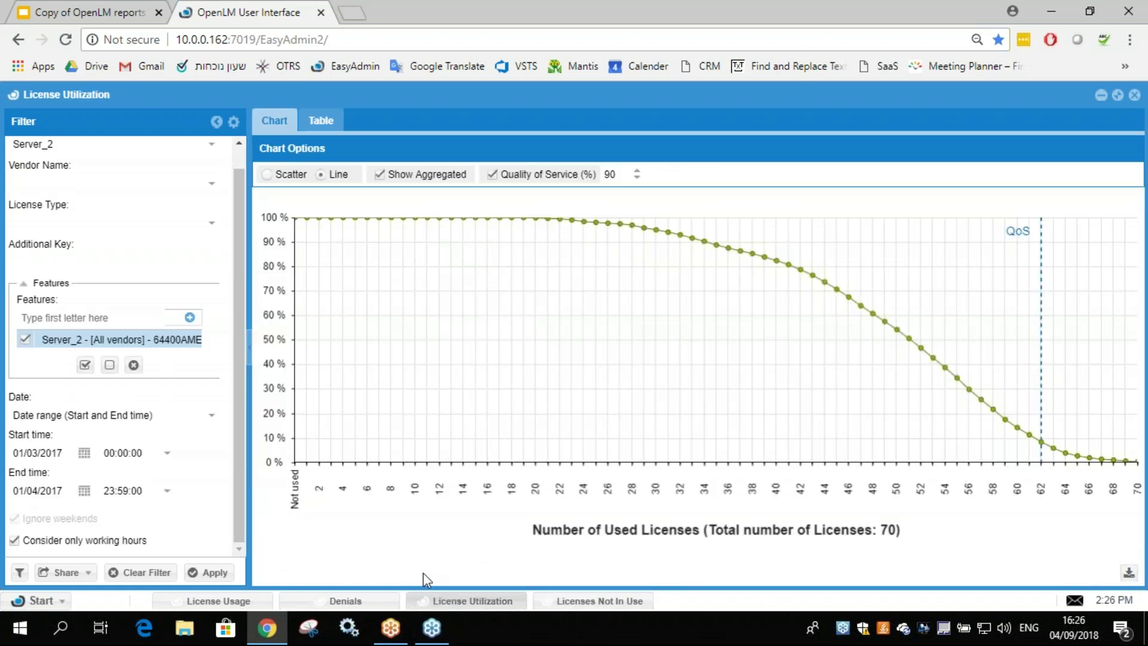
click(341, 601)
click(226, 601)
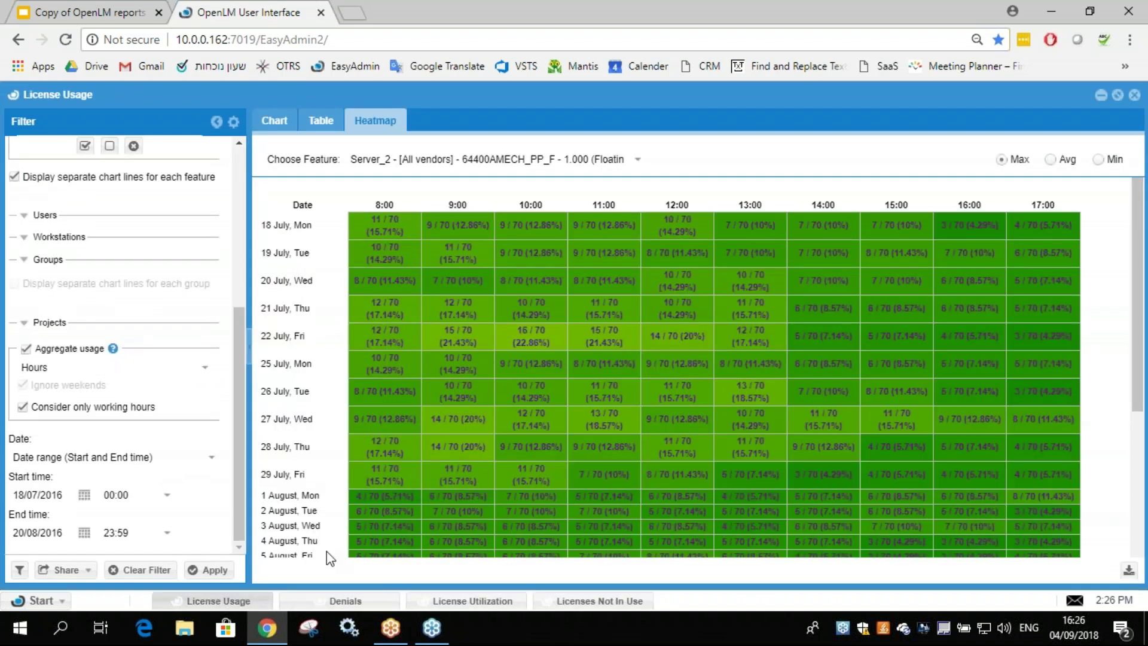
click(314, 601)
click(469, 601)
Load the Workshop Demo filter for 01/03/2017 to 01/04/2017 in License Usage and refresh the heatmap
click(192, 601)
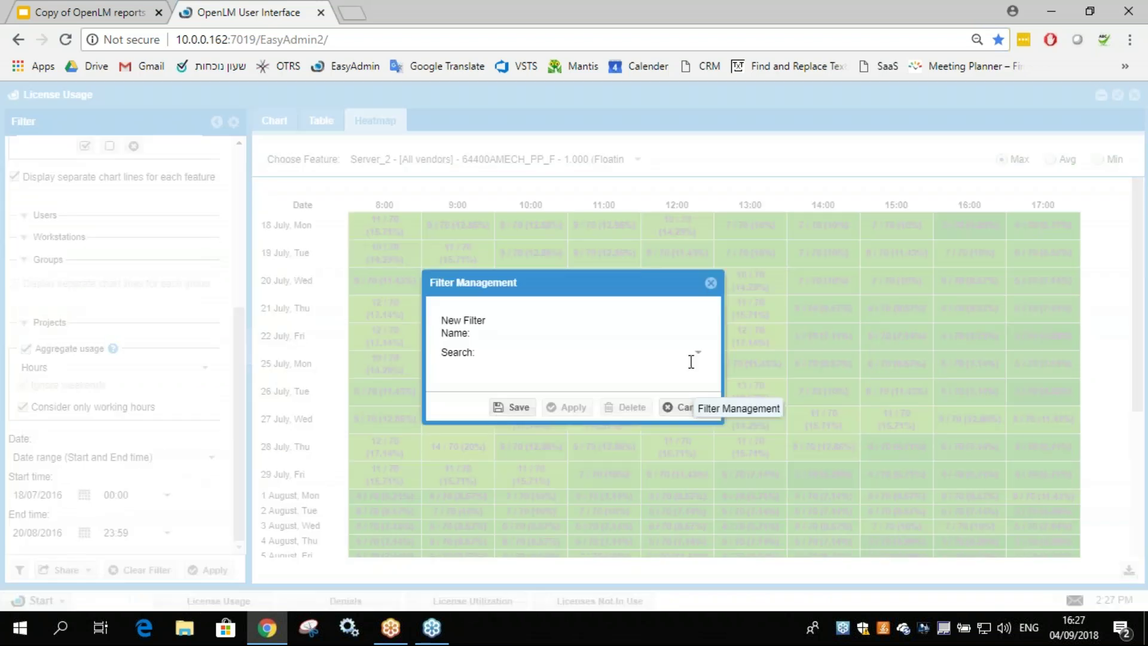
click(697, 353)
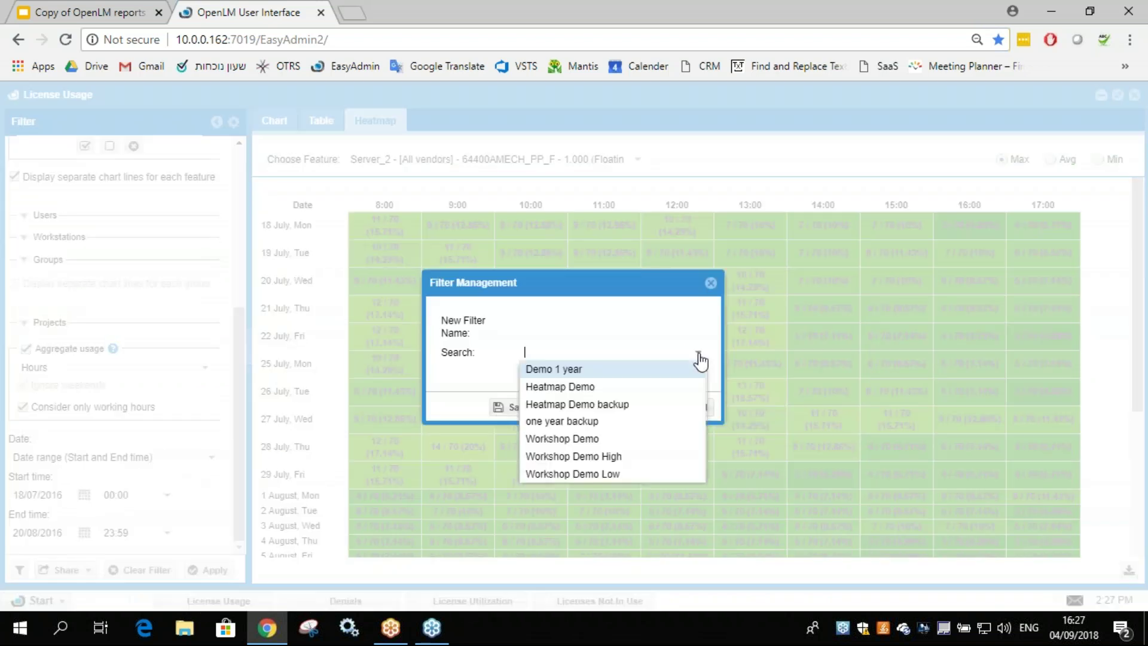
click(593, 443)
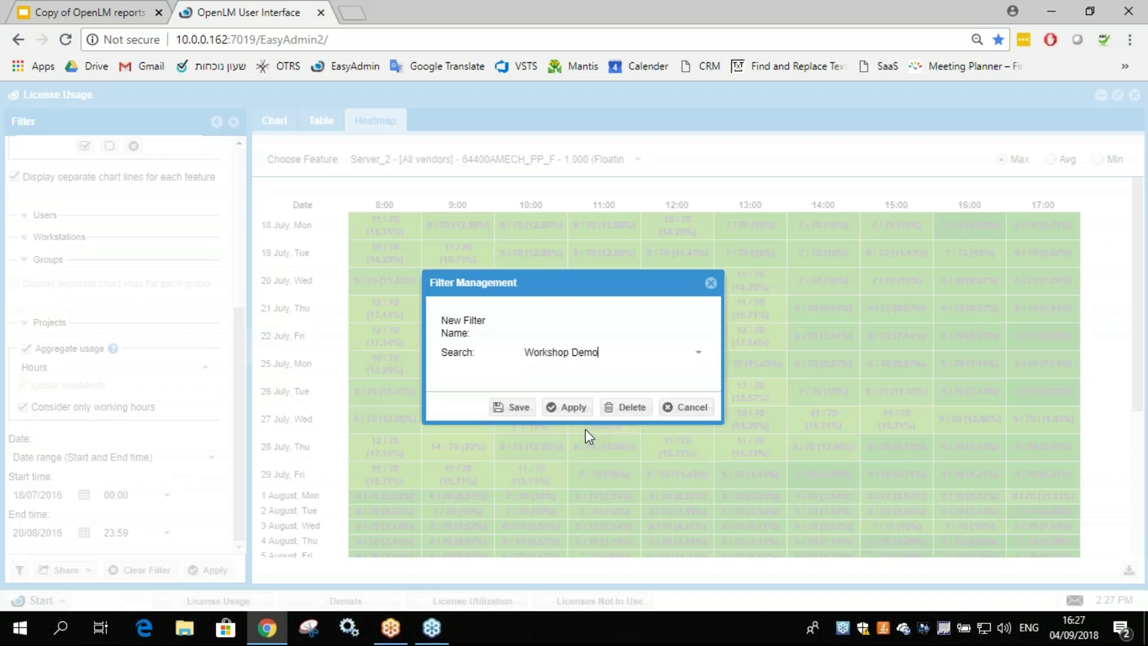
click(203, 574)
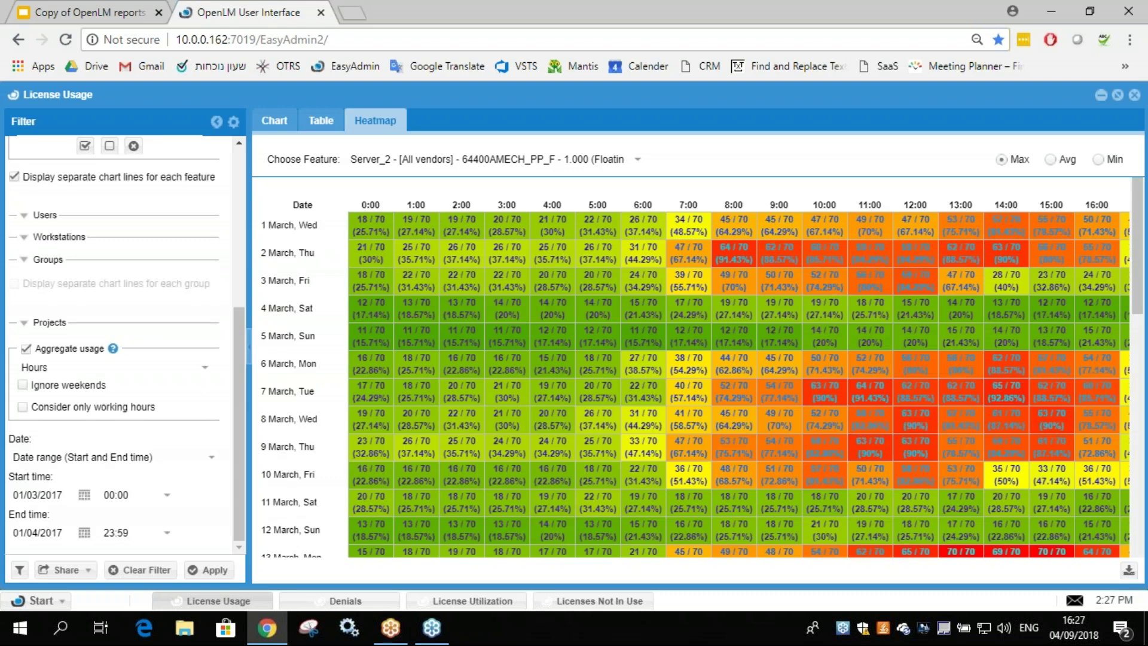
Load the Workshop Demo filter for 01/03/2017 to 01/04/2017 in Denials and refresh the column chart
click(345, 601)
click(20, 573)
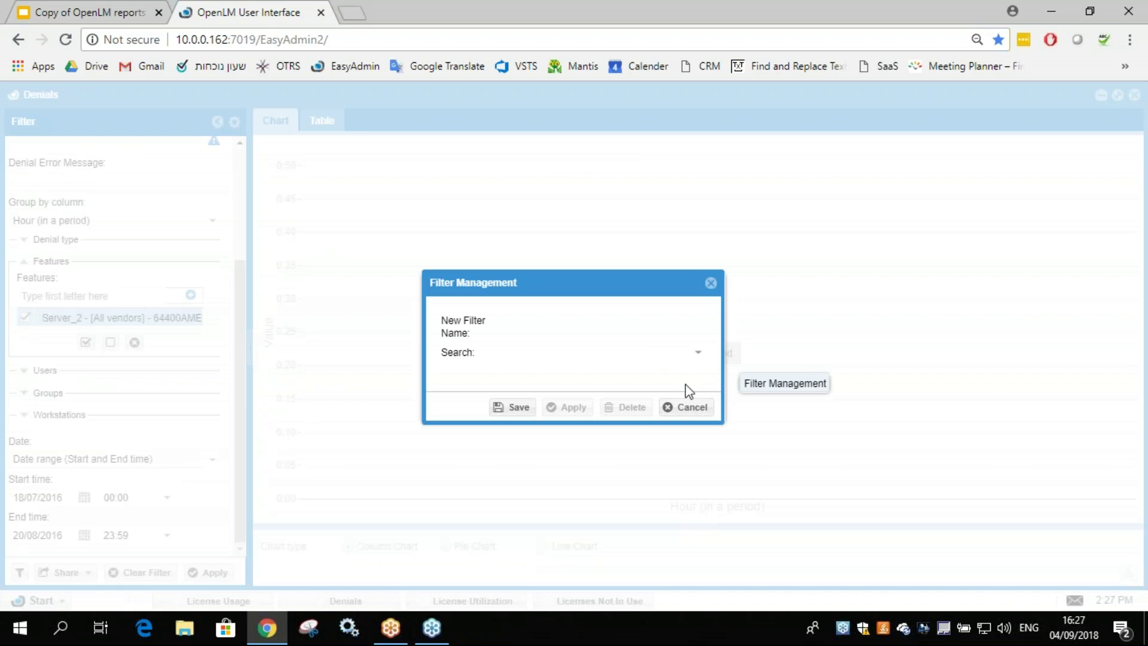
click(698, 352)
click(655, 392)
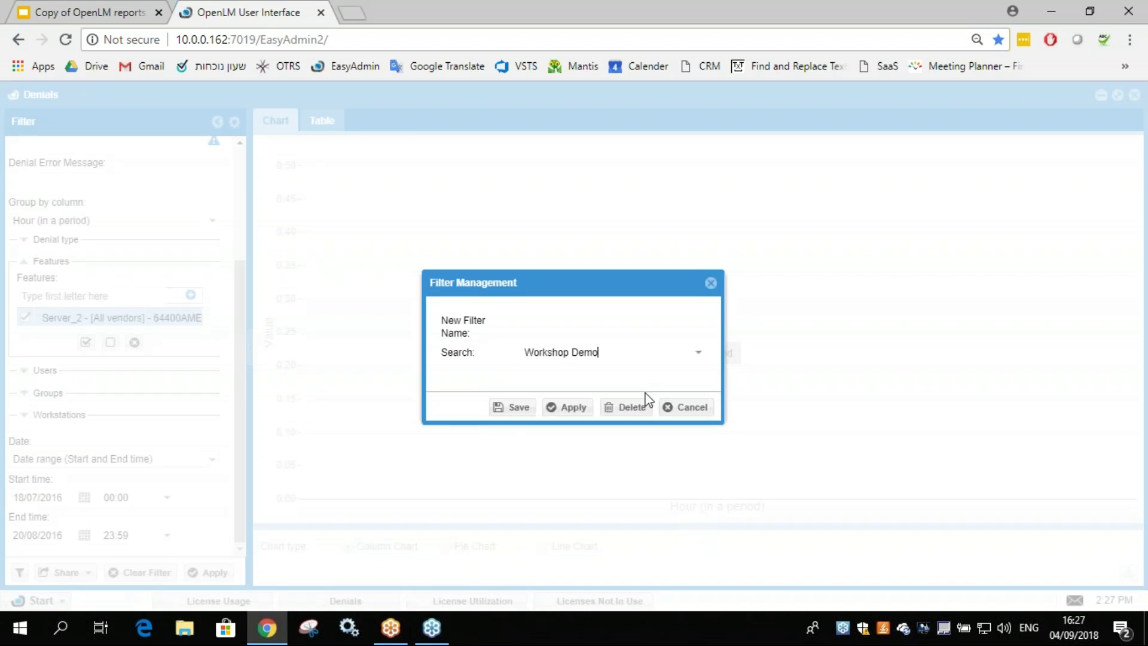
click(565, 411)
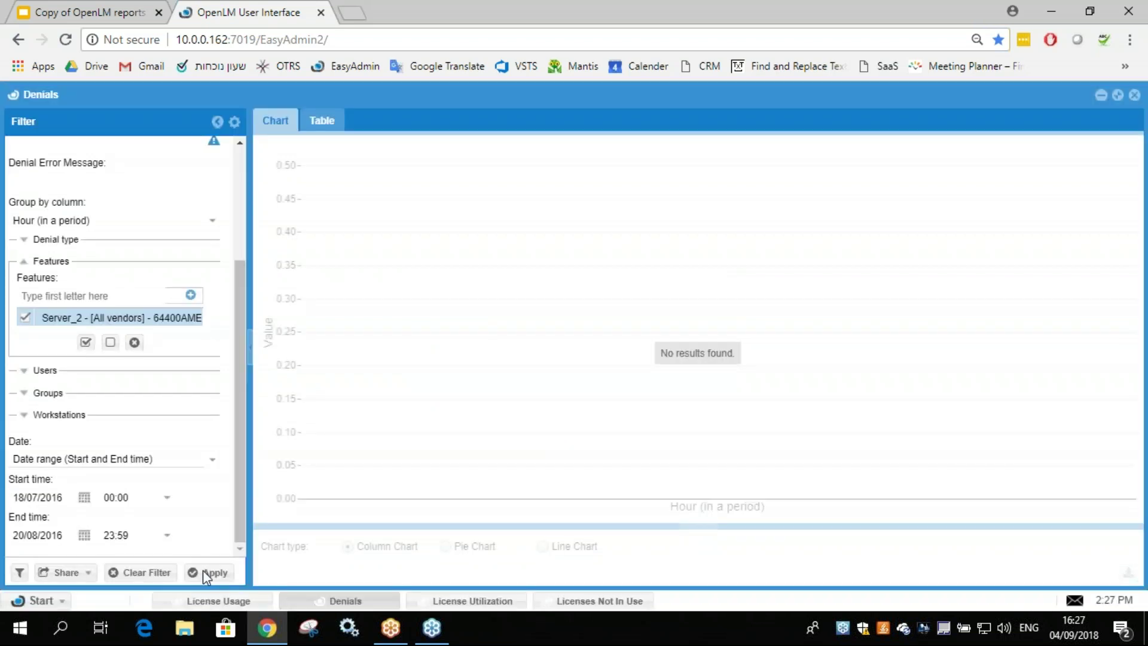
click(203, 570)
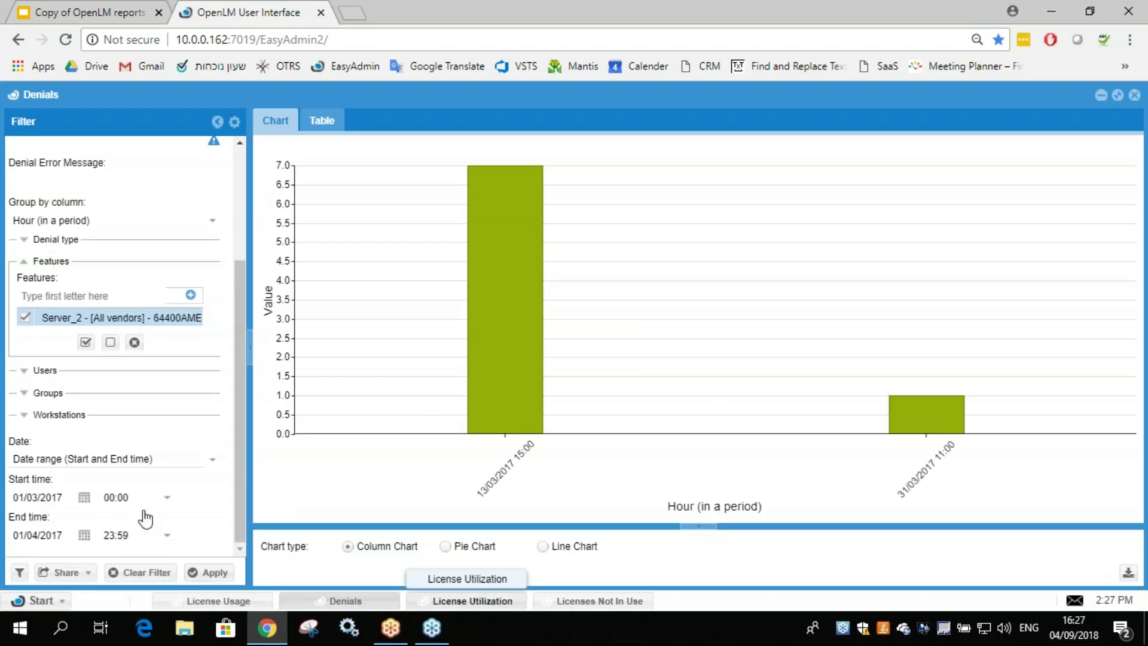
Load the Workshop Demo filter for 01/03/2017 to 01/04/2017 in License Utilization
click(472, 600)
click(20, 572)
click(698, 355)
click(619, 388)
click(577, 408)
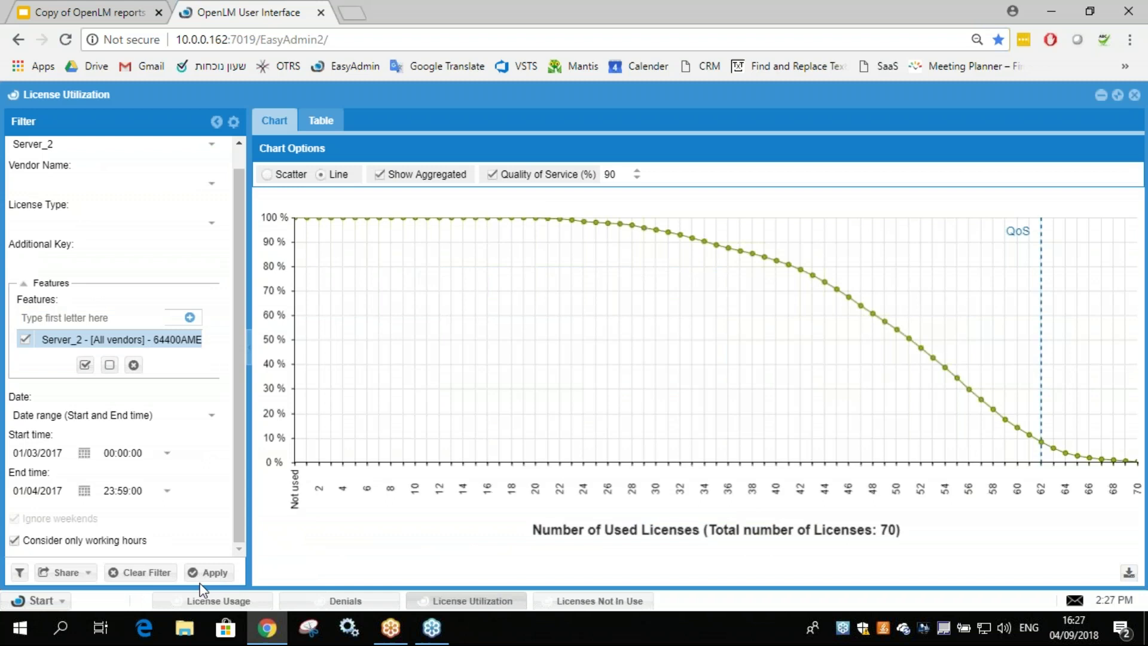